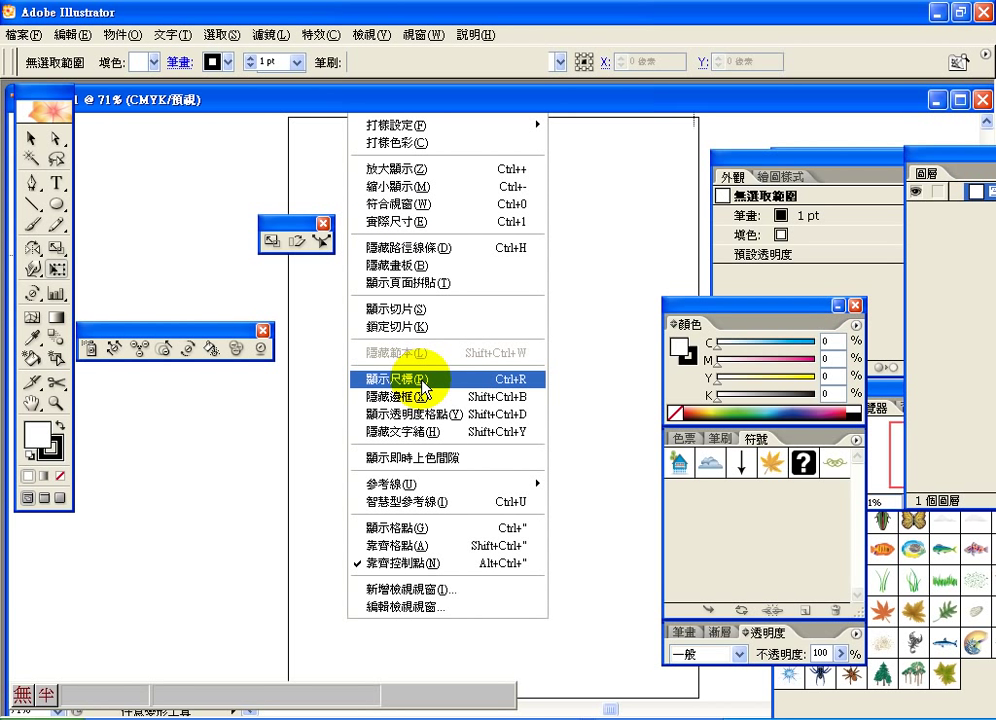
# Show the rulers and clear the canvas by closing both floating tool strips and moving the toolbox away from the vertical ruler.
pyautogui.click(422, 380)
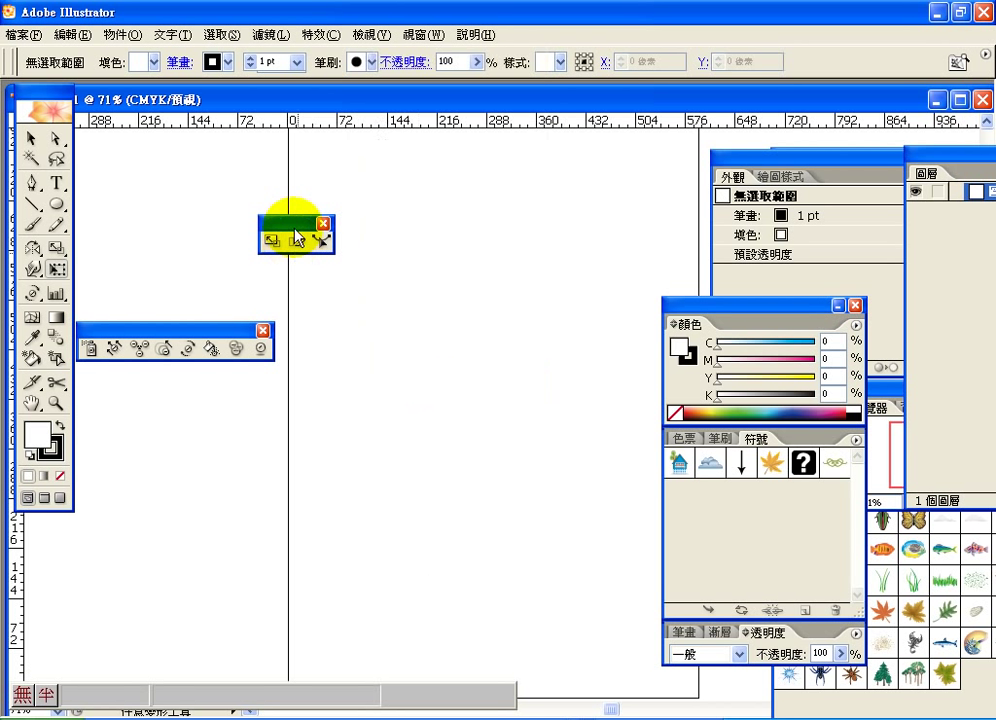
pyautogui.click(322, 223)
pyautogui.click(265, 330)
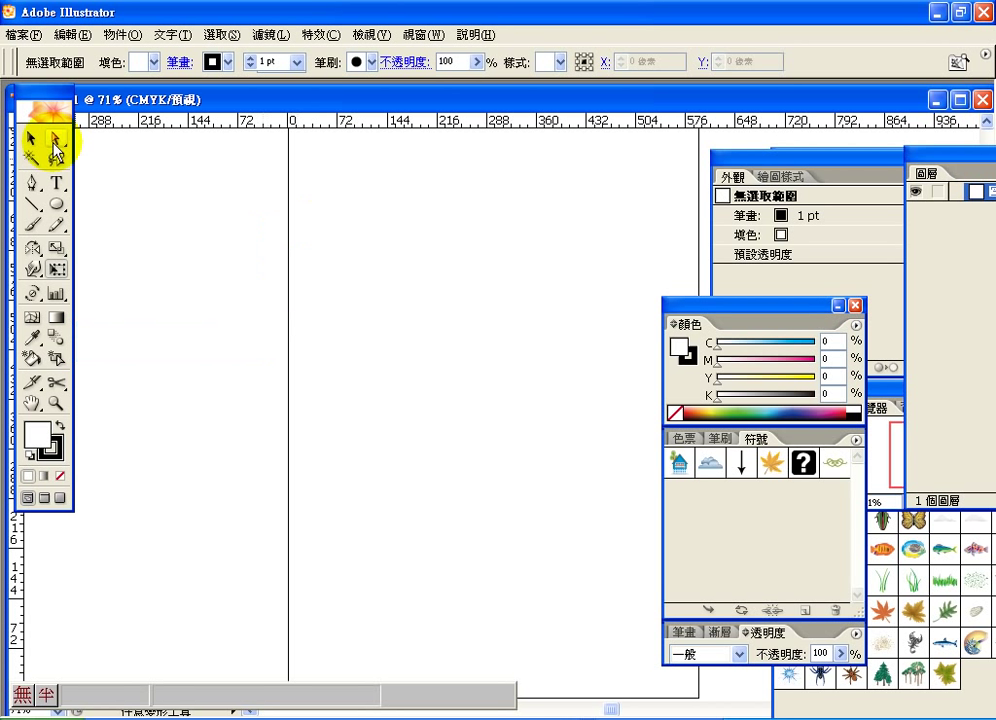
pyautogui.moveTo(40, 107); pyautogui.dragTo(137, 222)
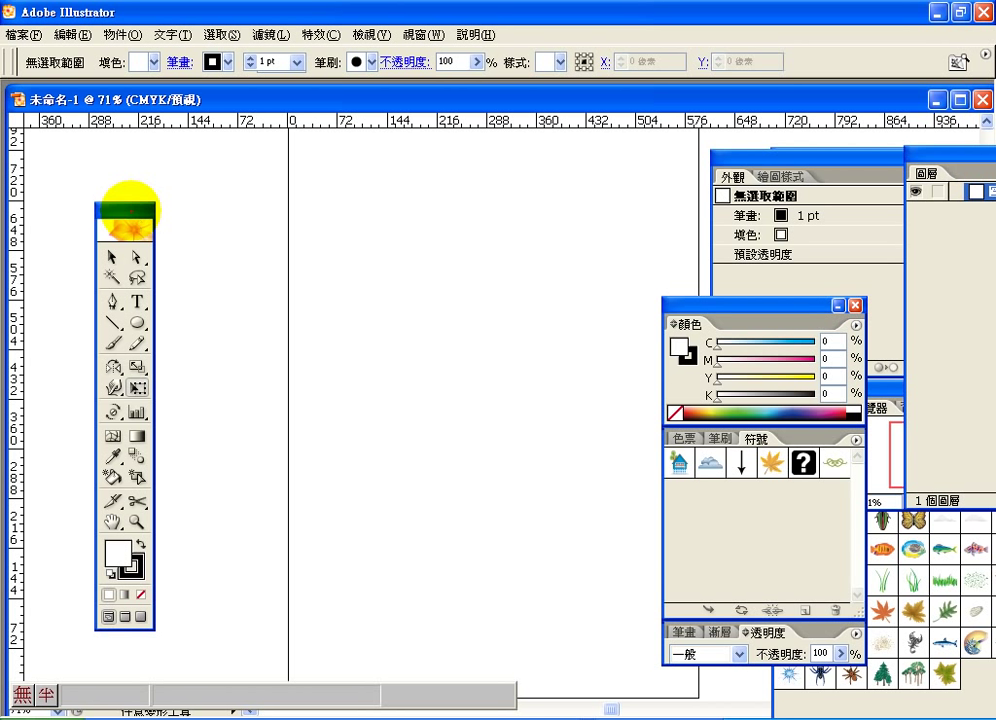
# Move the ruler origin to the artboard's upper-left corner.
pyautogui.moveTo(274, 122)
pyautogui.mouseDown()
pyautogui.moveTo(302, 113)
pyautogui.moveTo(293, 145)
pyautogui.mouseUp()
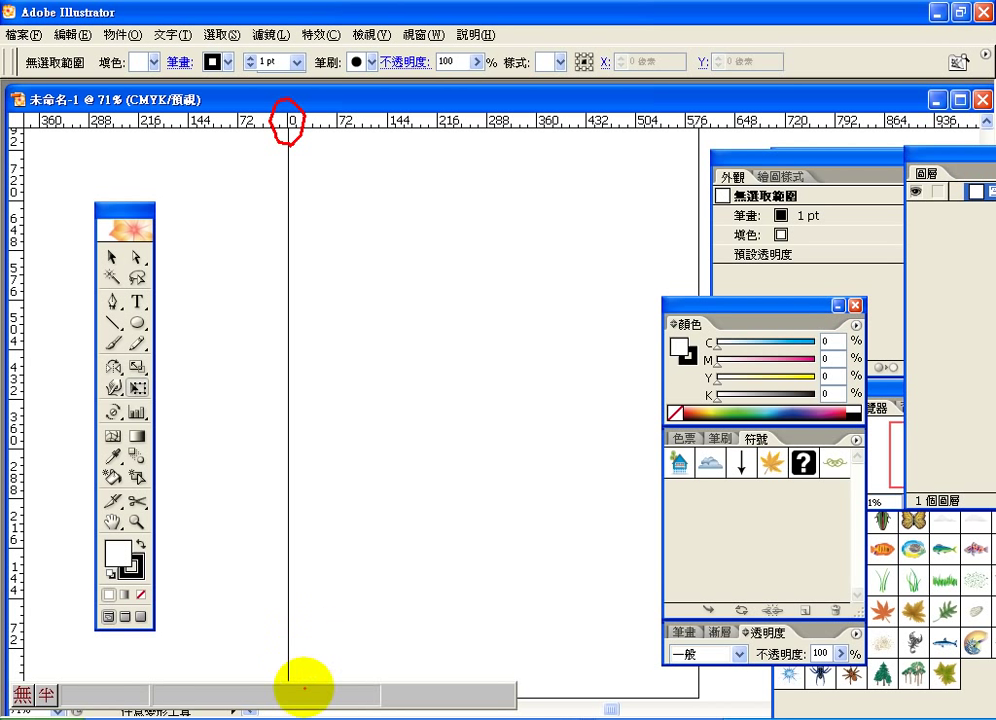
pyautogui.moveTo(292, 700)
pyautogui.mouseDown()
pyautogui.moveTo(258, 659)
pyautogui.moveTo(322, 665)
pyautogui.moveTo(290, 680)
pyautogui.mouseUp()
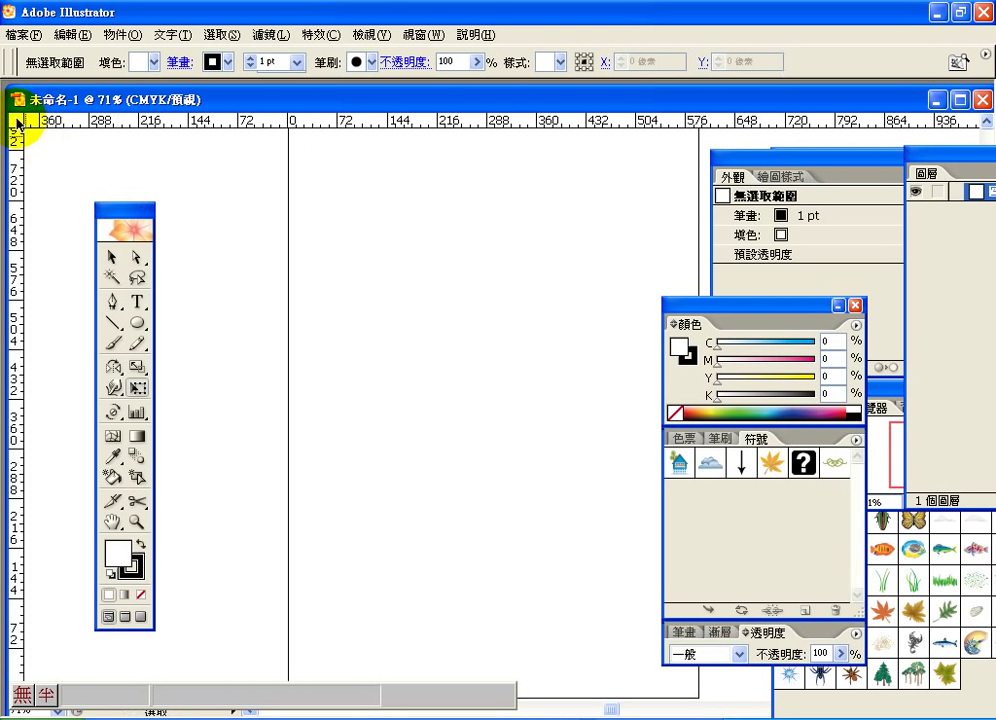
pyautogui.moveTo(16, 124); pyautogui.dragTo(288, 150)
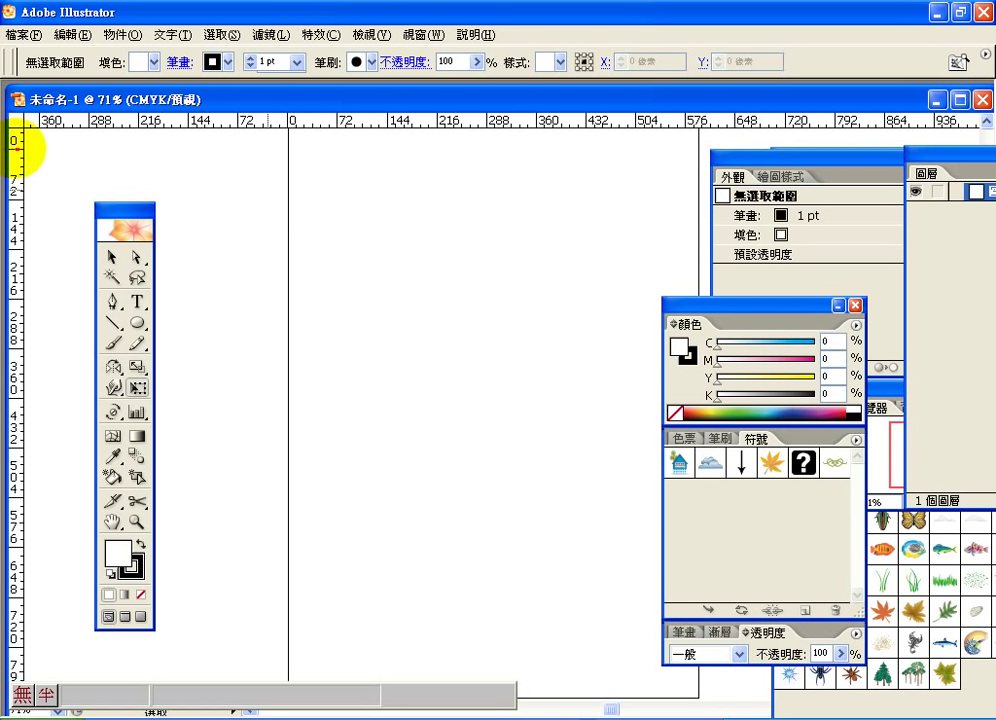
pyautogui.moveTo(22, 149)
pyautogui.mouseDown()
pyautogui.moveTo(302, 149)
pyautogui.moveTo(290, 113)
pyautogui.moveTo(287, 160)
pyautogui.mouseUp()
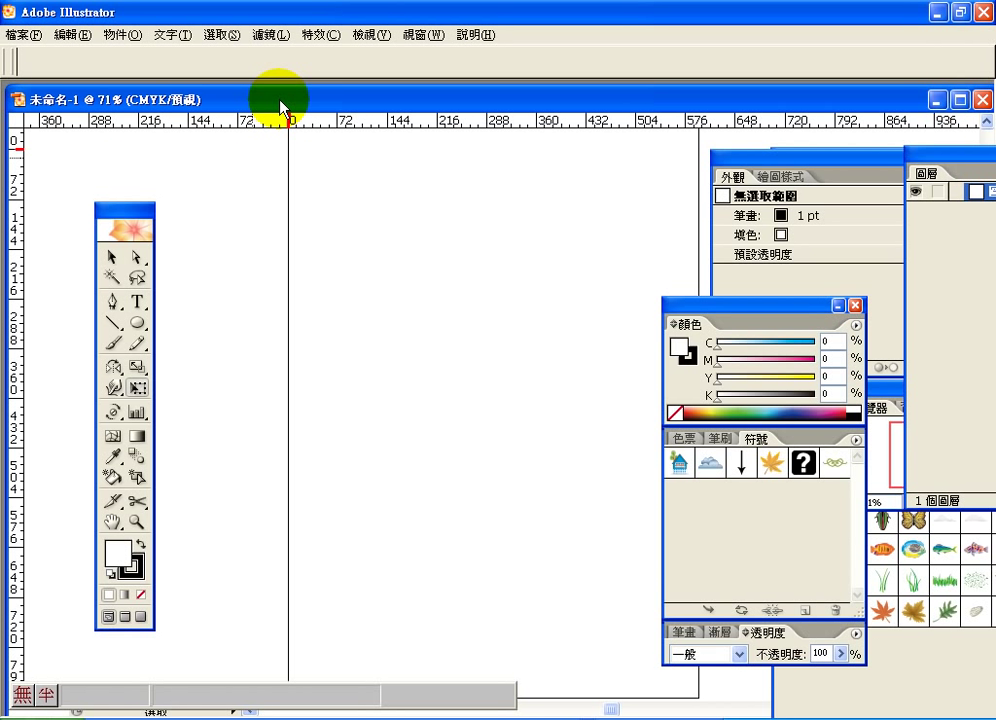
# Check the general measurement unit in the Units & Display Performance preferences and leave without changes.
pyautogui.click(66, 35)
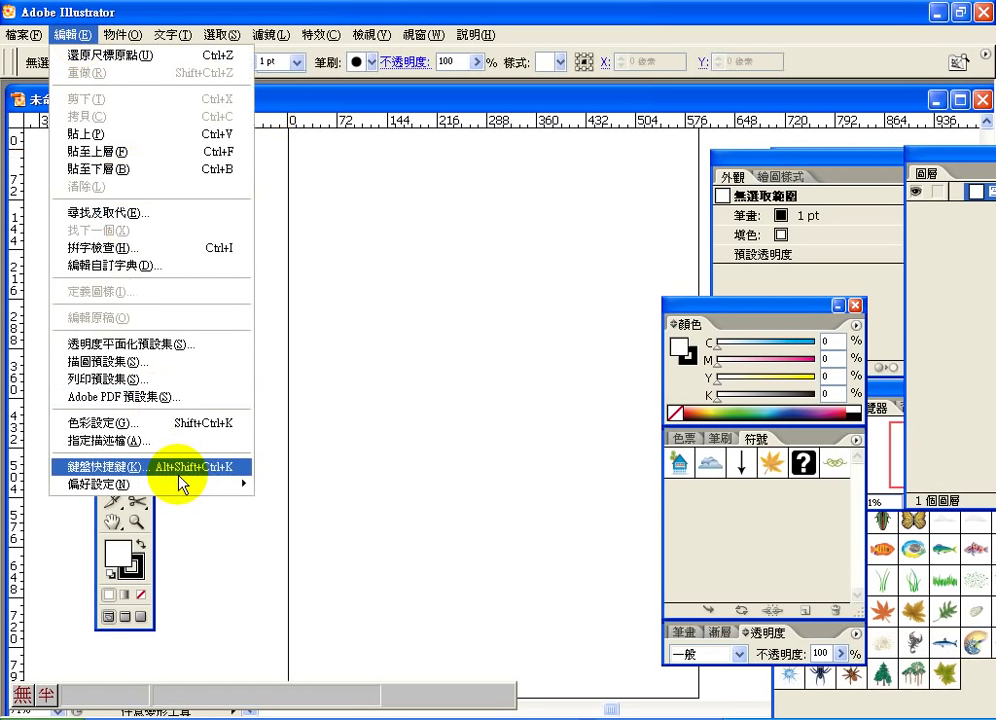
pyautogui.moveTo(191, 486)
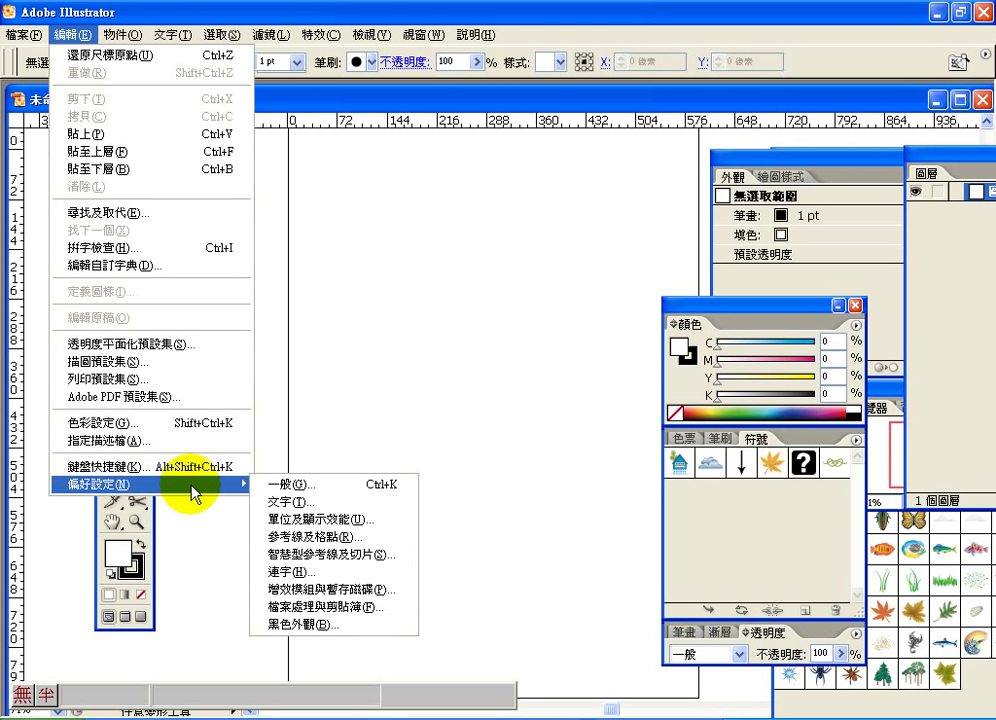
pyautogui.click(286, 519)
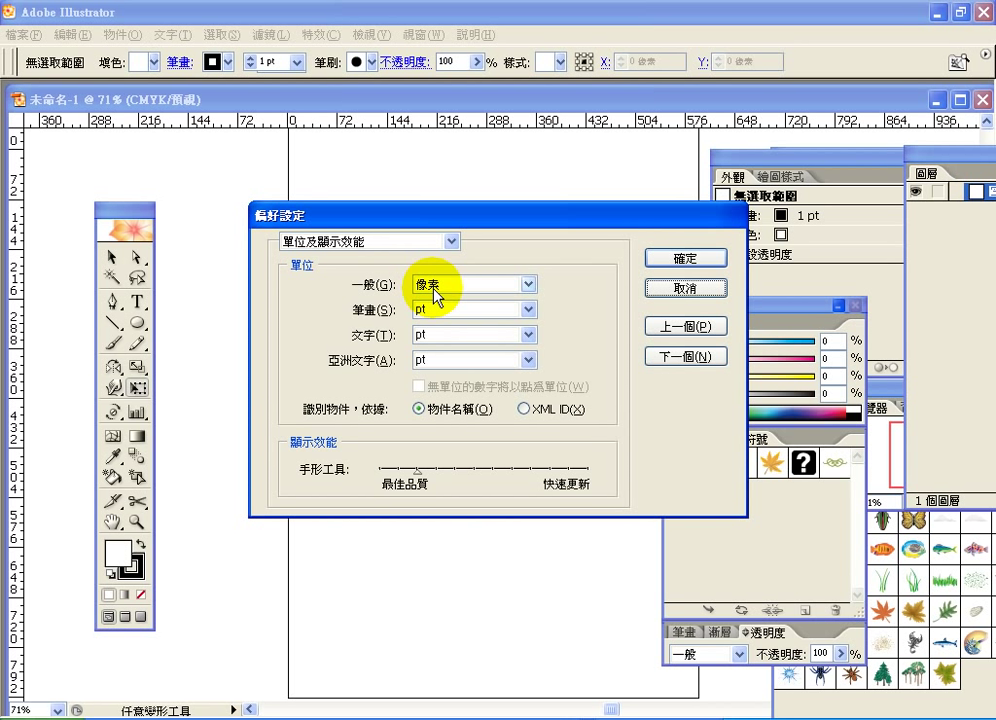
pyautogui.click(670, 292)
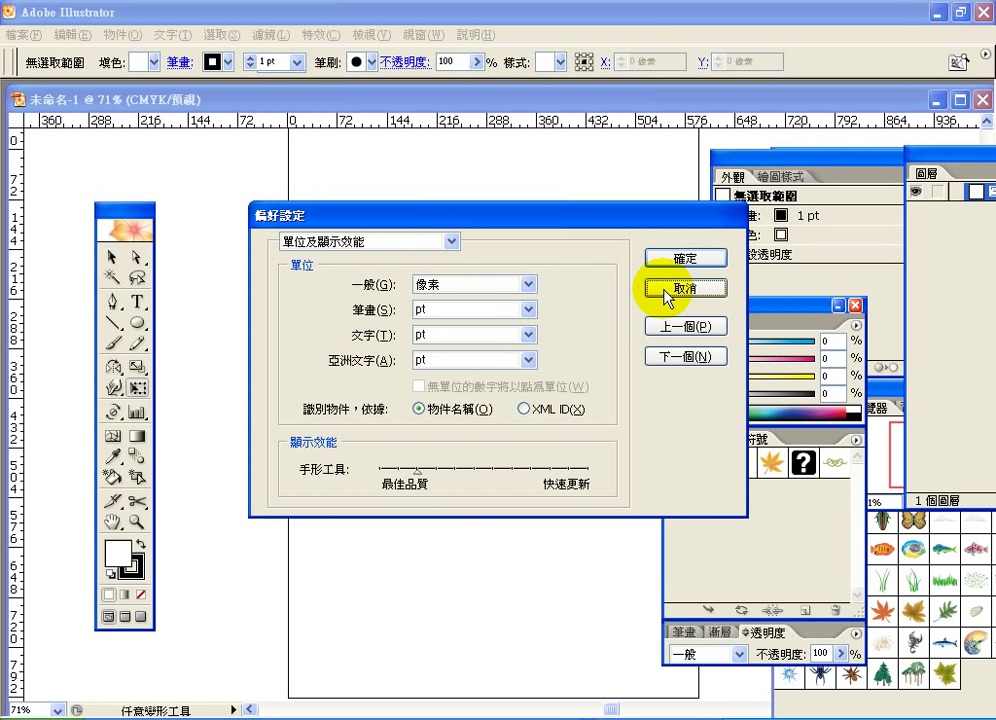
pyautogui.click(664, 292)
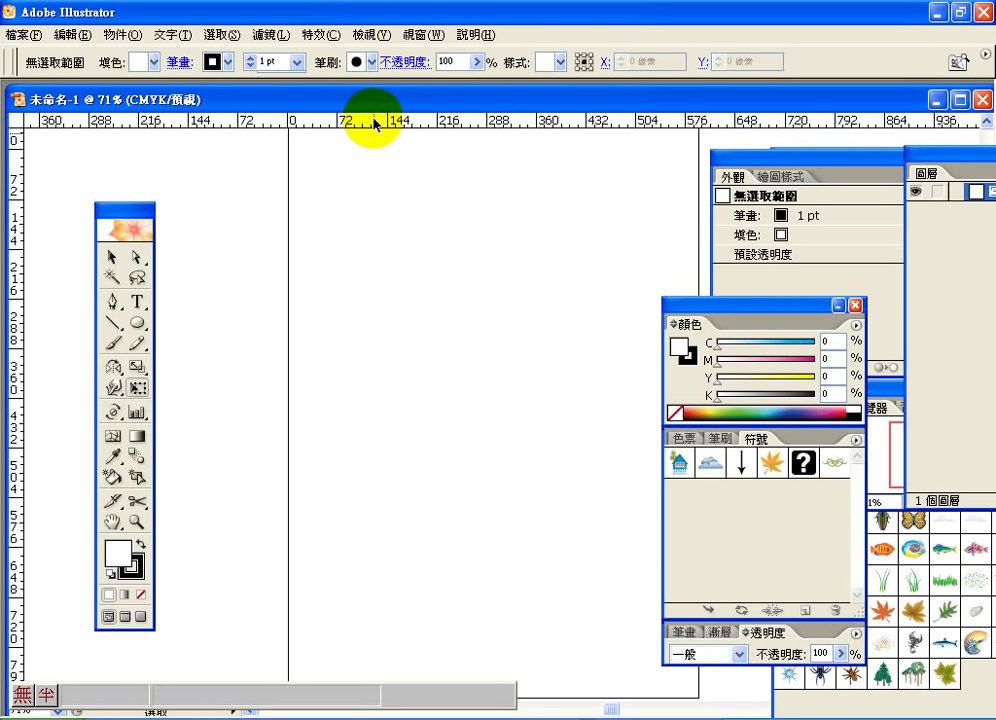
# Place a horizontal ruler guide across the upper part of the artboard at about Y -59 px.
pyautogui.moveTo(372, 125); pyautogui.dragTo(377, 196)
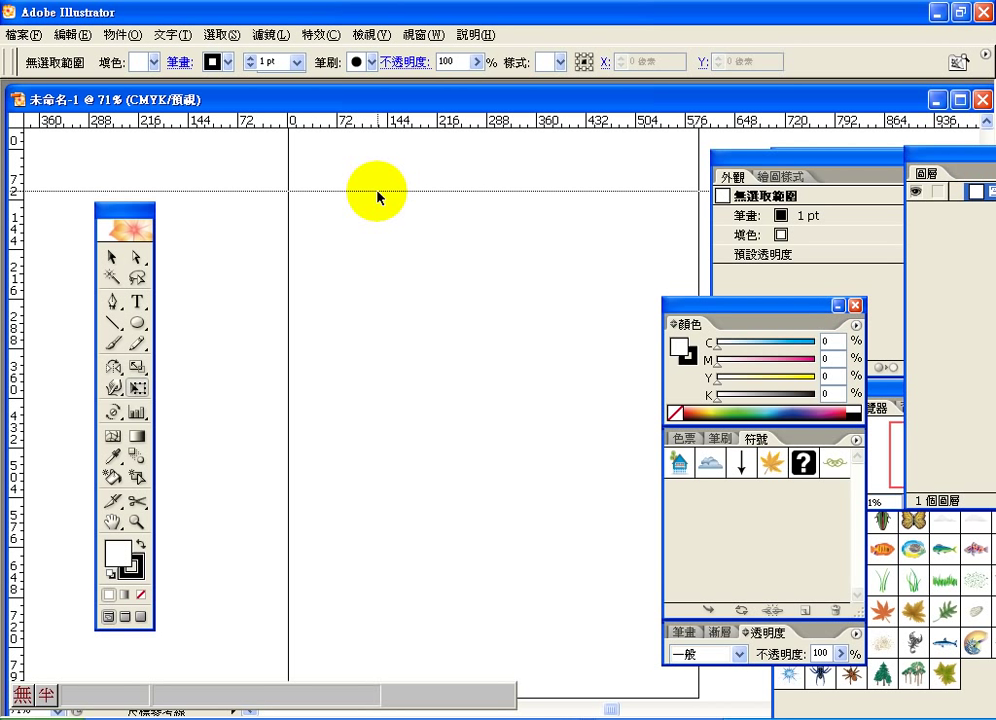
pyautogui.moveTo(377, 196); pyautogui.dragTo(378, 196)
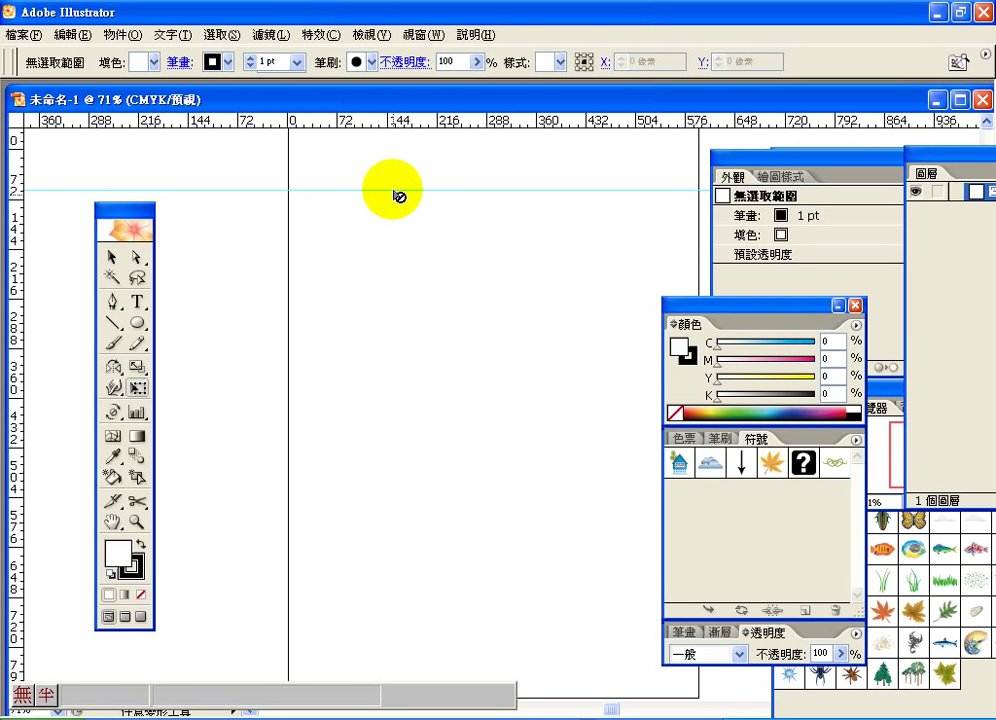
pyautogui.click(390, 141)
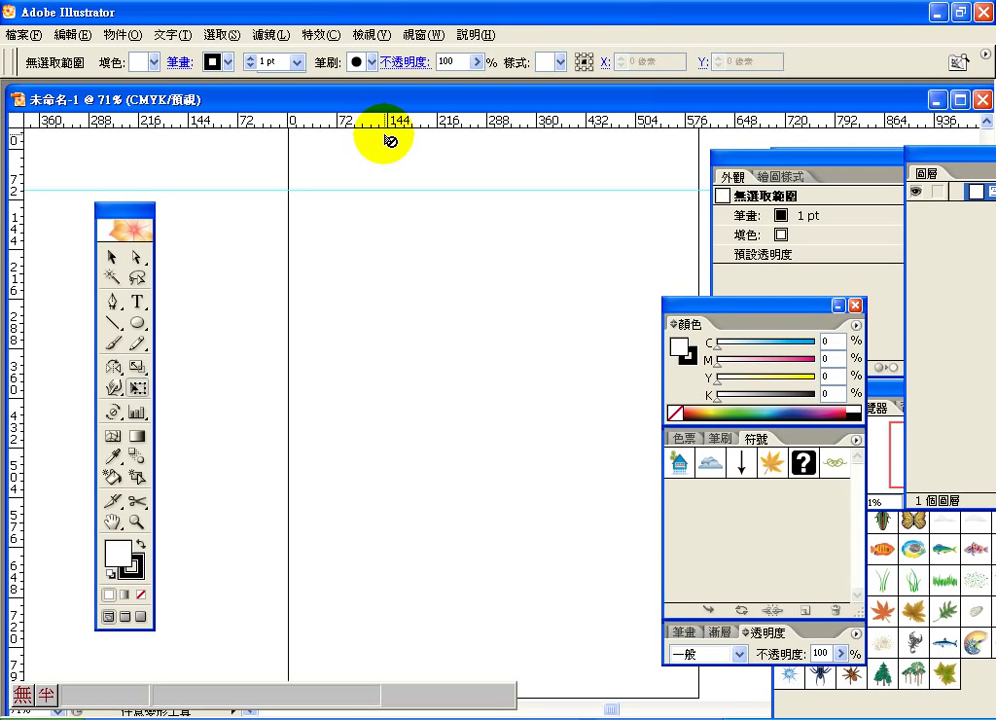
# Unlock the guides so they can be selected and edited.
pyautogui.click(371, 37)
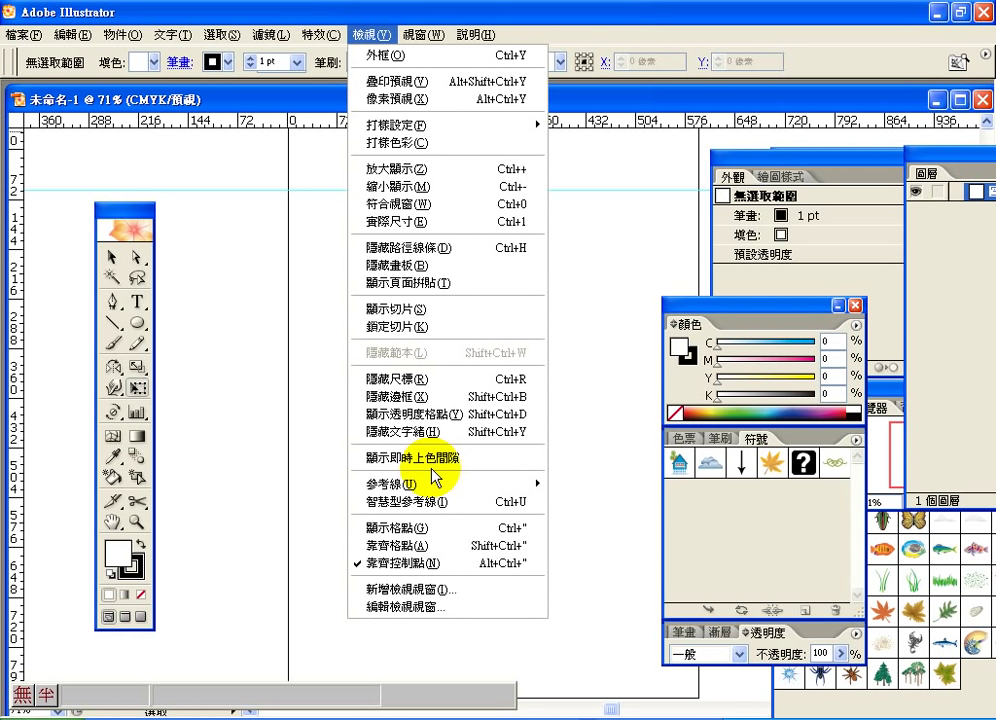
pyautogui.moveTo(449, 487)
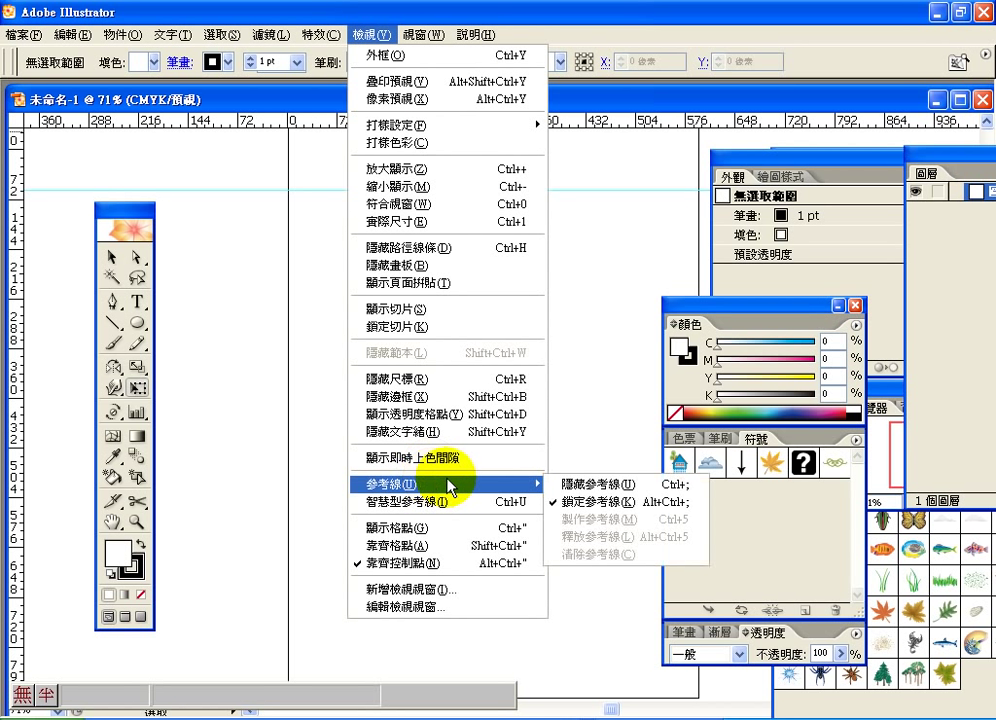
pyautogui.click(590, 503)
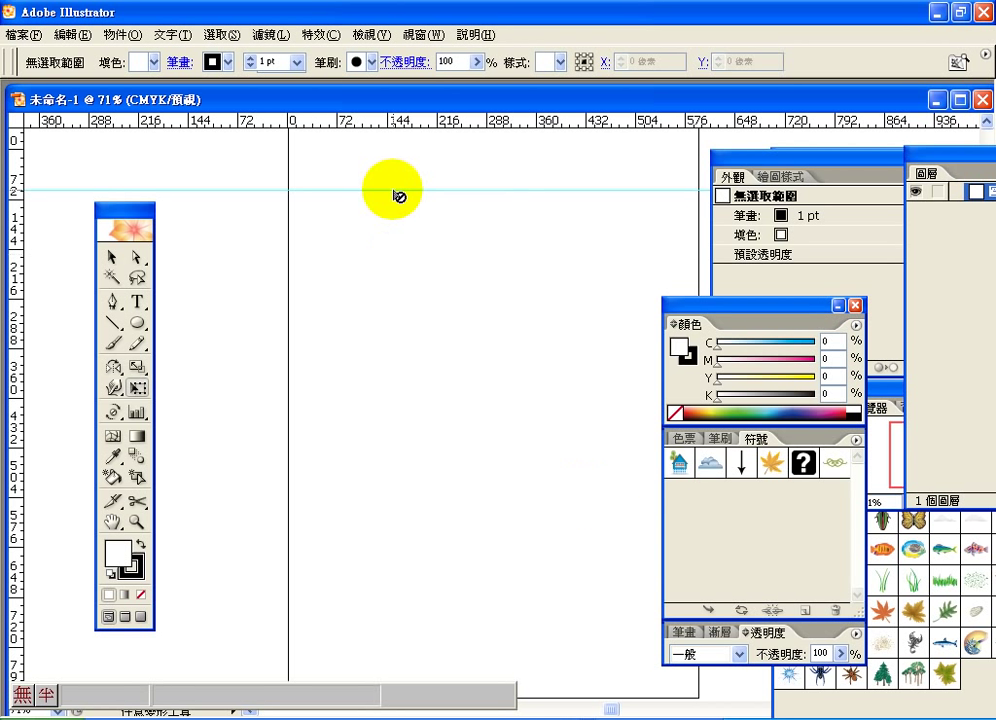
# Select the horizontal guide with the Selection tool and set its Y position to -50 px.
pyautogui.click(110, 258)
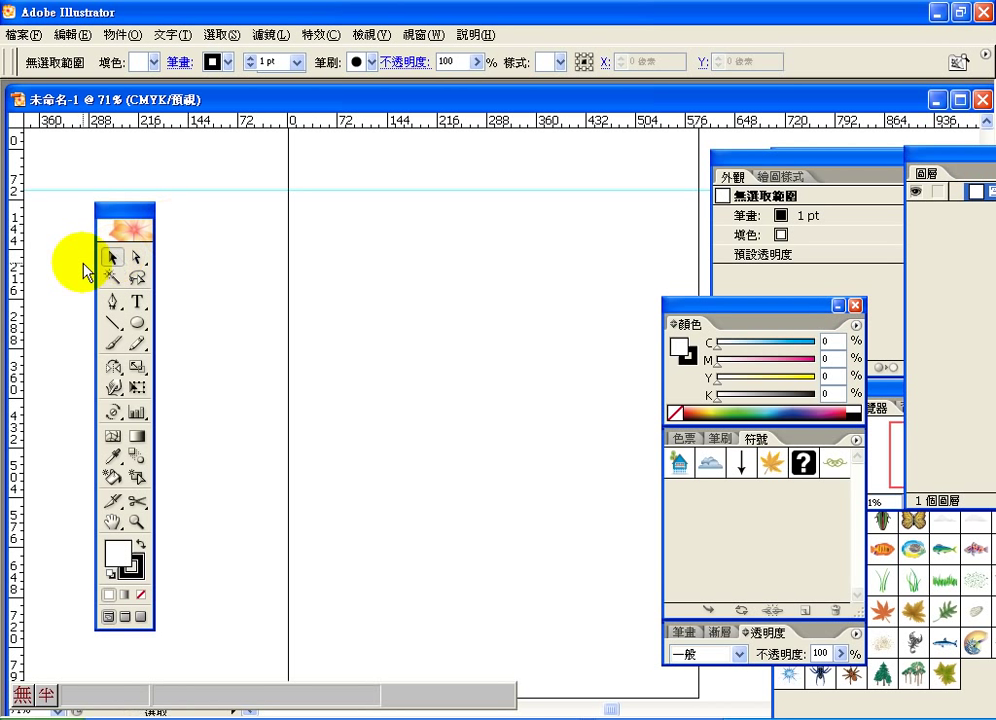
pyautogui.moveTo(391, 191)
pyautogui.mouseDown()
pyautogui.moveTo(399, 174)
pyautogui.moveTo(395, 192)
pyautogui.mouseUp()
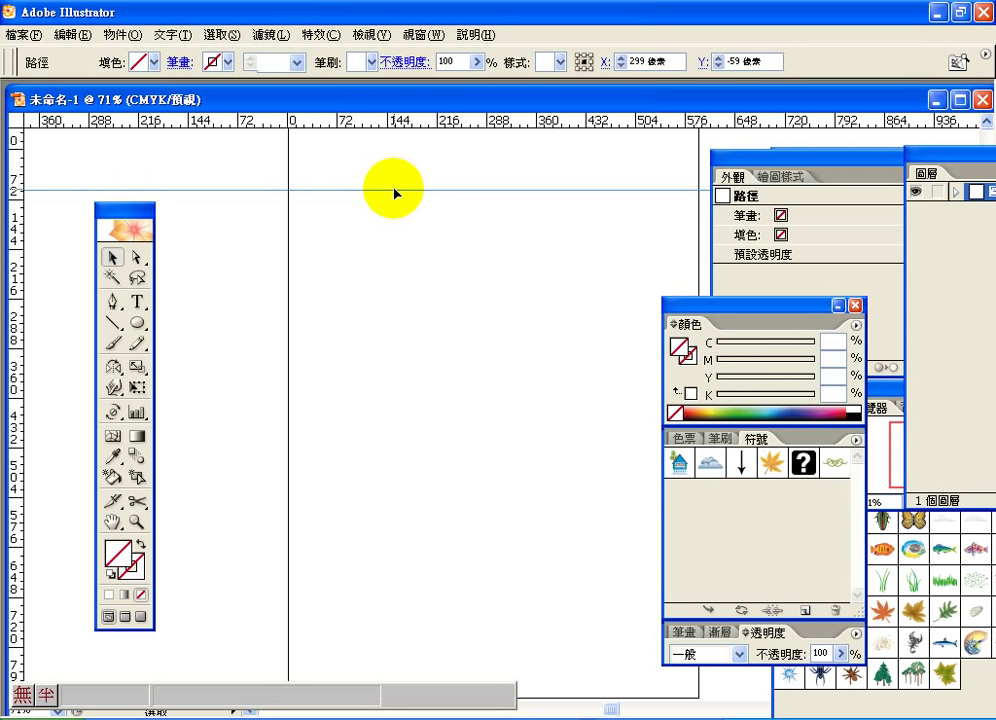
pyautogui.doubleClick(740, 62)
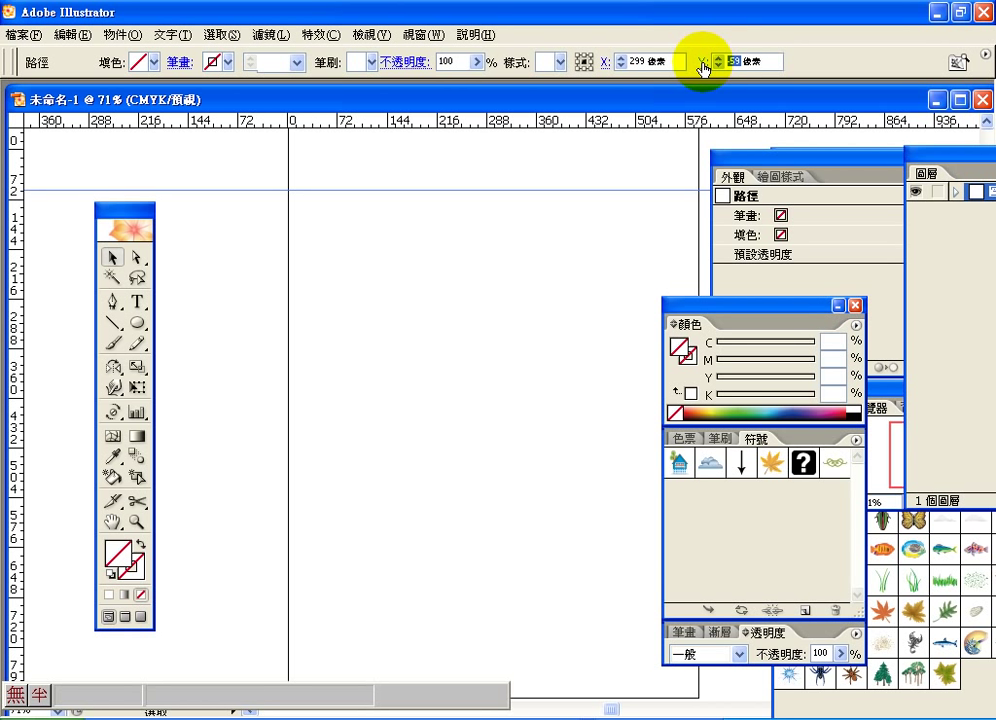
pyautogui.write('0')
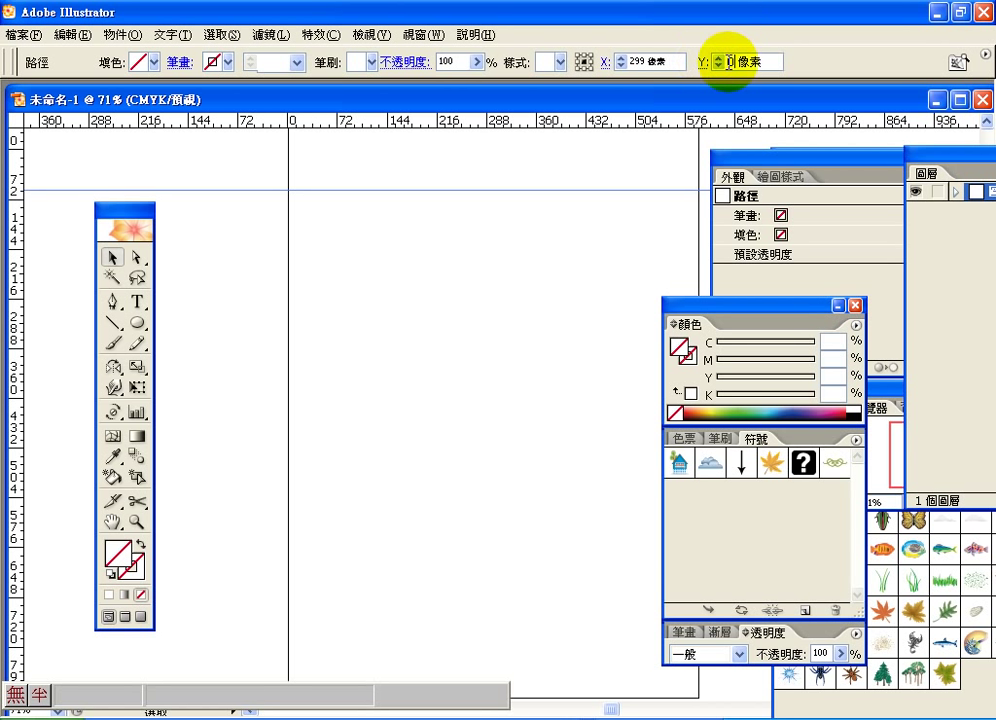
pyautogui.press('Return')
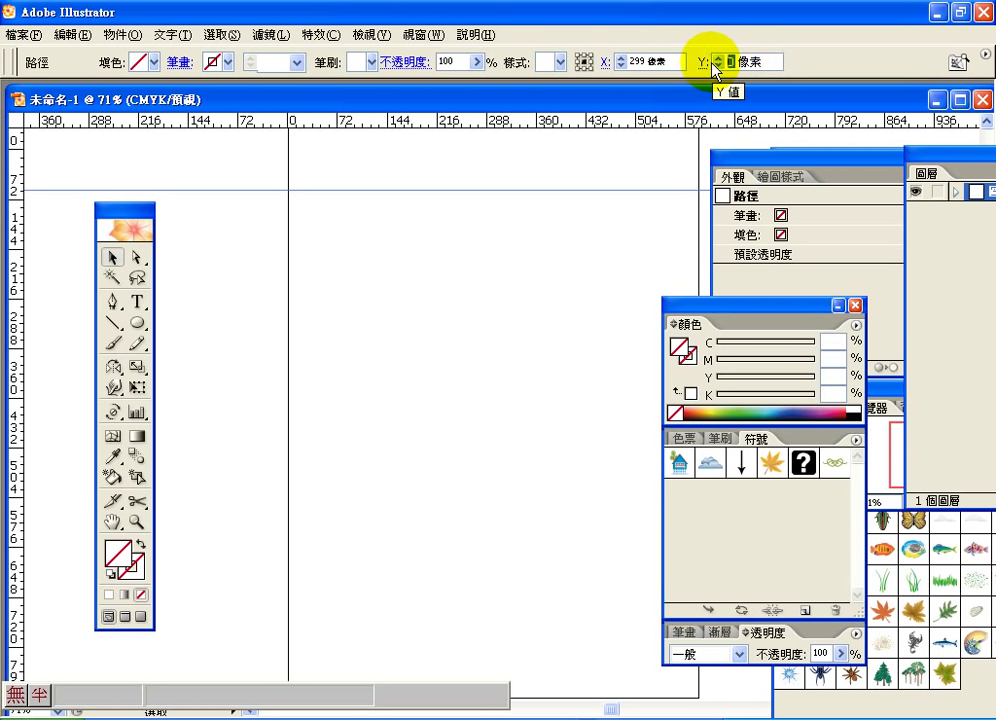
pyautogui.write('-50.')
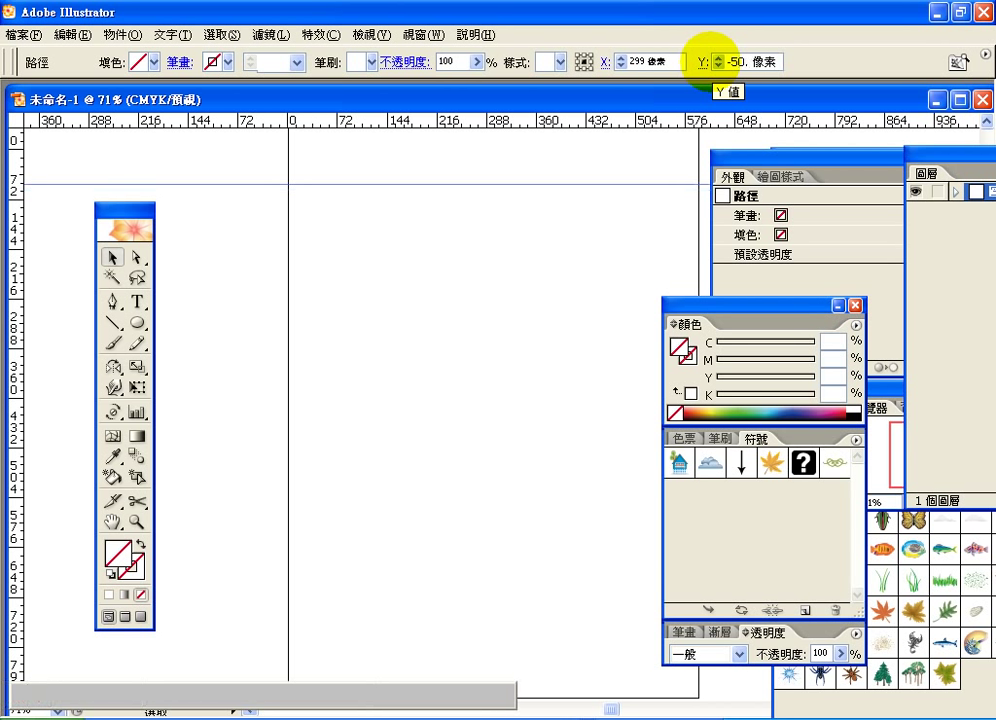
pyautogui.press('Return')
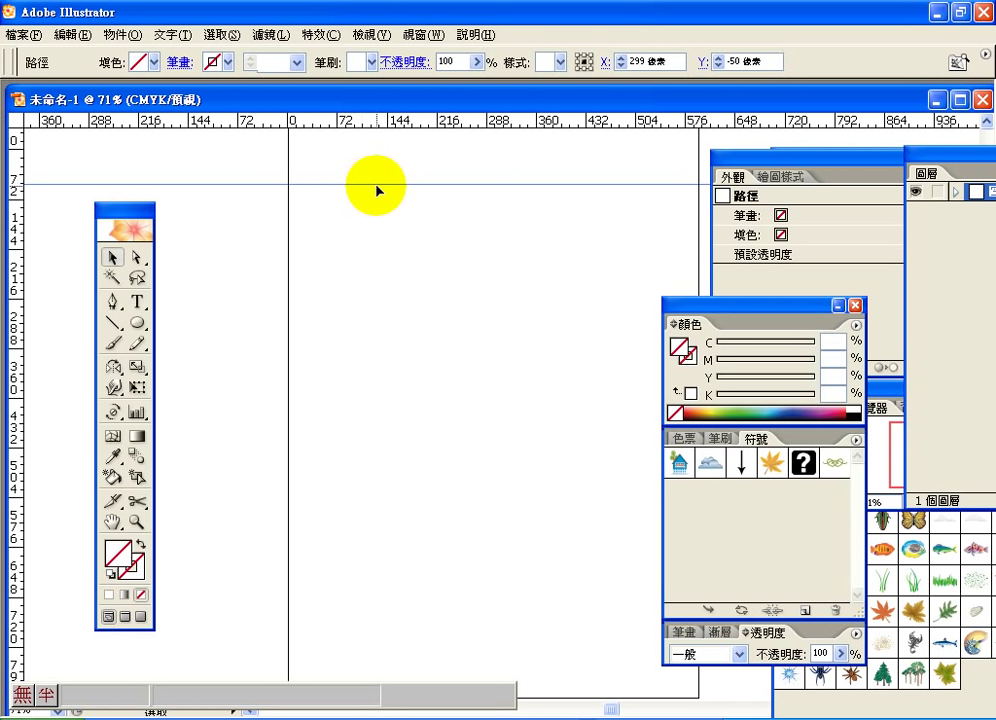
pyautogui.moveTo(374, 124); pyautogui.dragTo(381, 248)
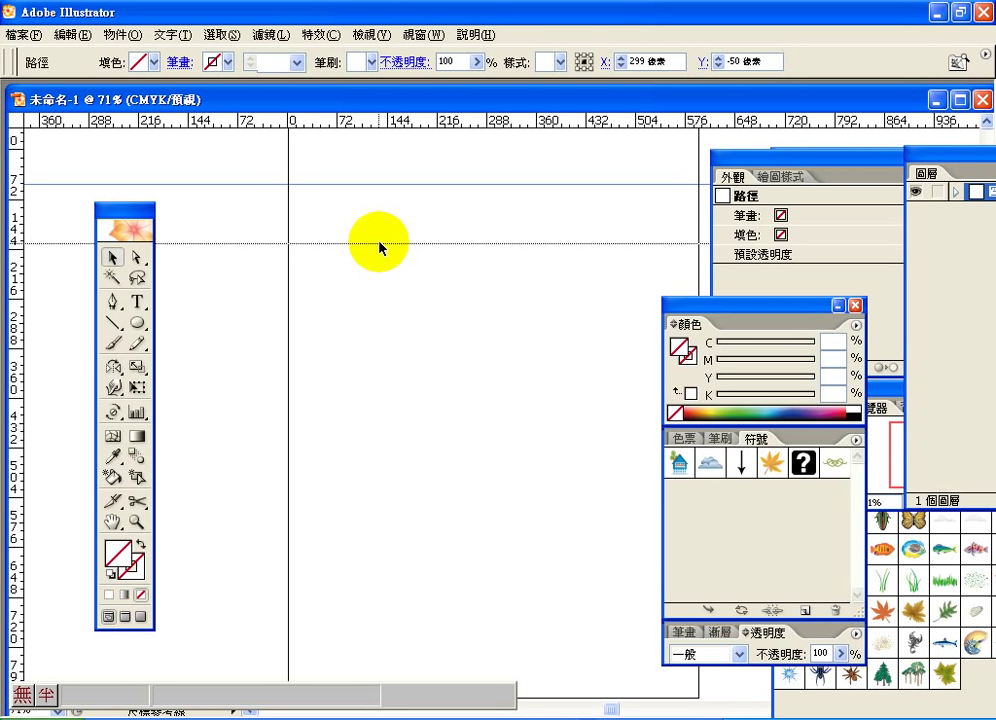
pyautogui.moveTo(379, 248); pyautogui.dragTo(379, 248)
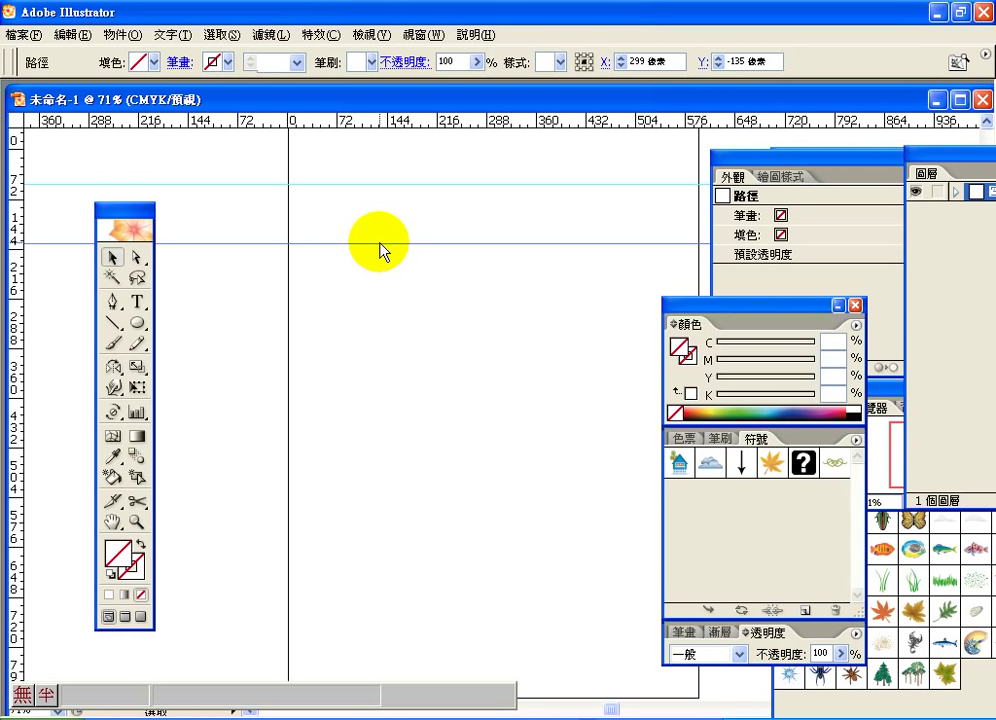
pyautogui.click(72, 34)
pyautogui.click(82, 55)
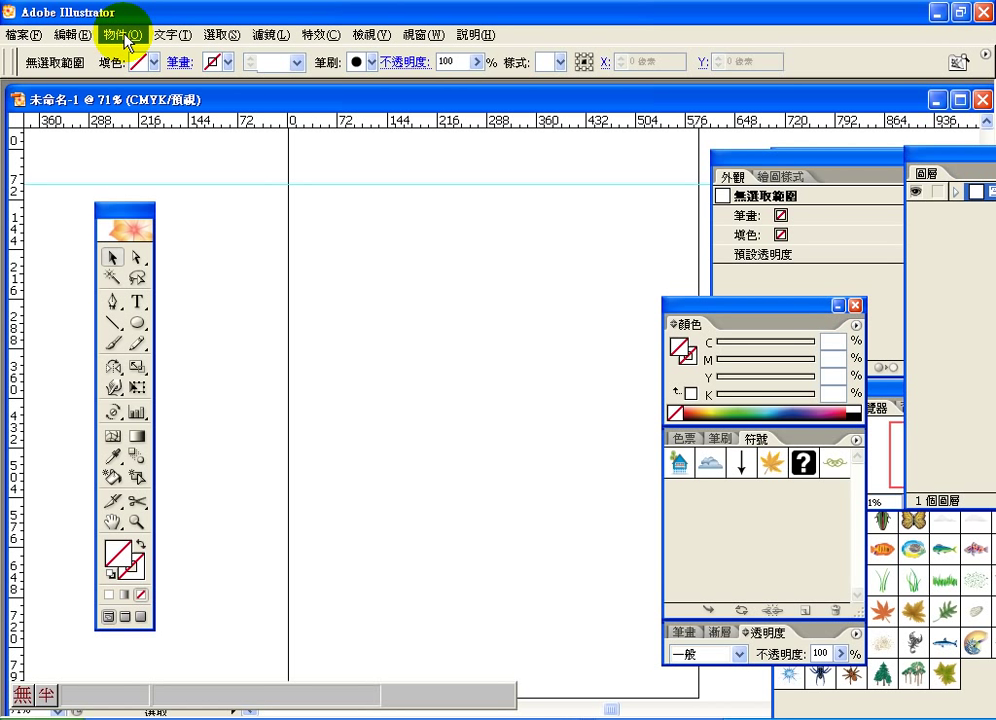
# Select the horizontal guide at Y -50 px and set up a Move of 0 px horizontally and -50 px vertically.
pyautogui.click(124, 36)
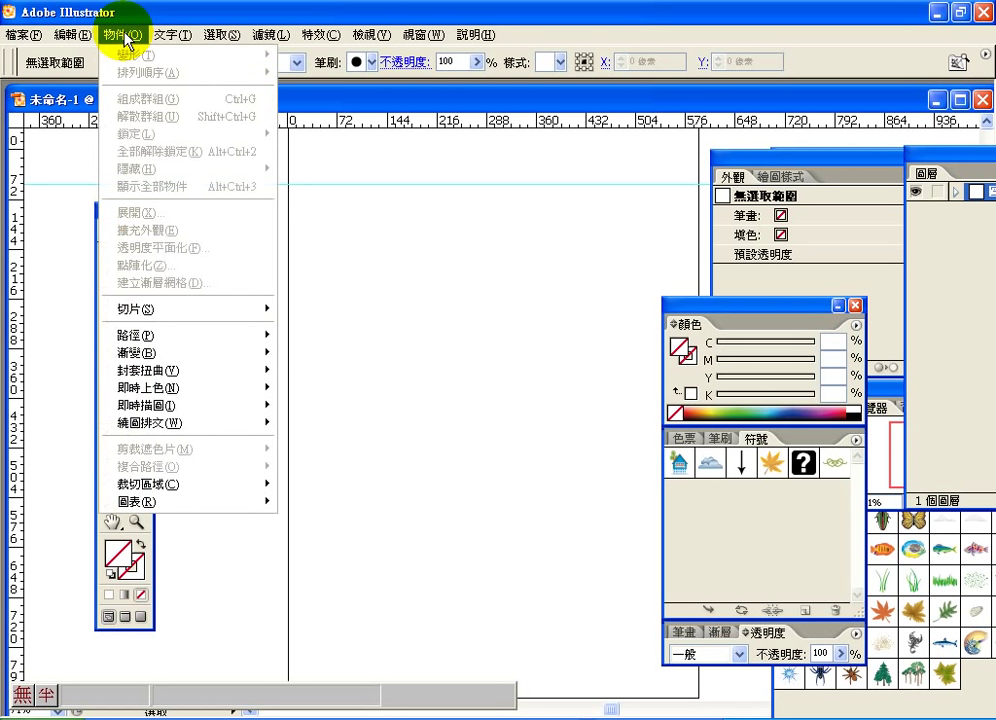
pyautogui.click(325, 185)
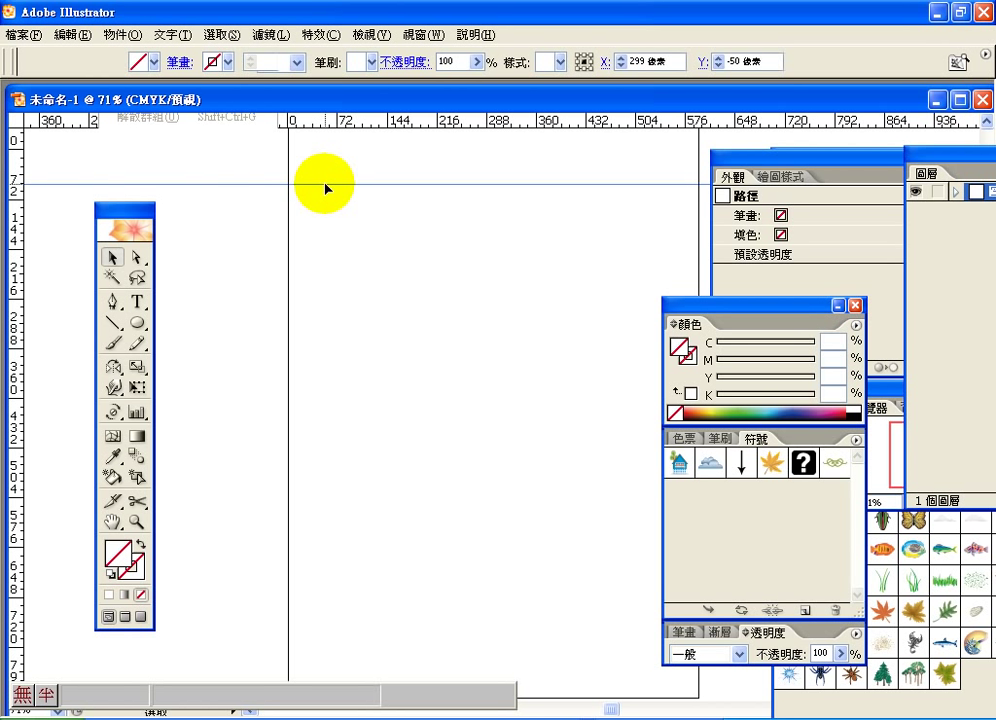
pyautogui.click(136, 38)
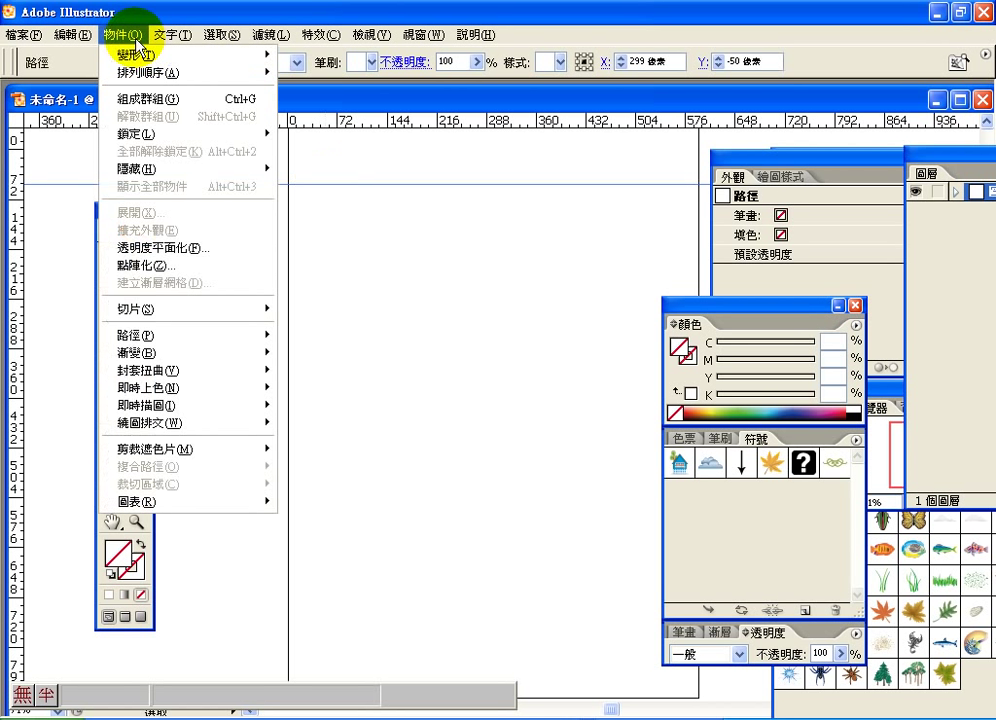
pyautogui.moveTo(138, 53)
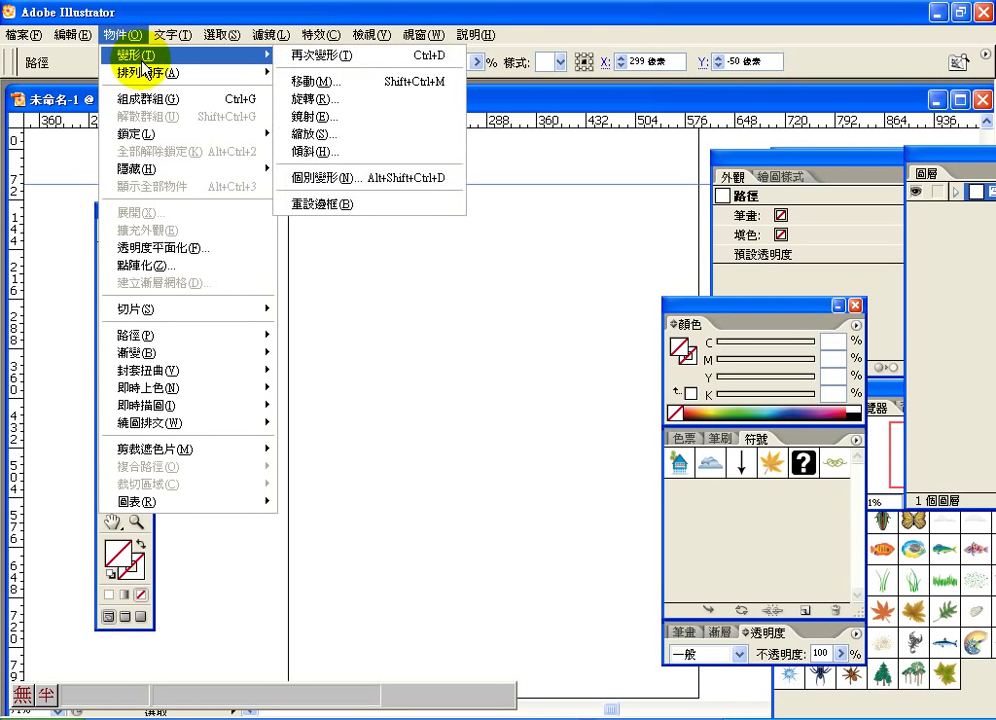
pyautogui.click(312, 84)
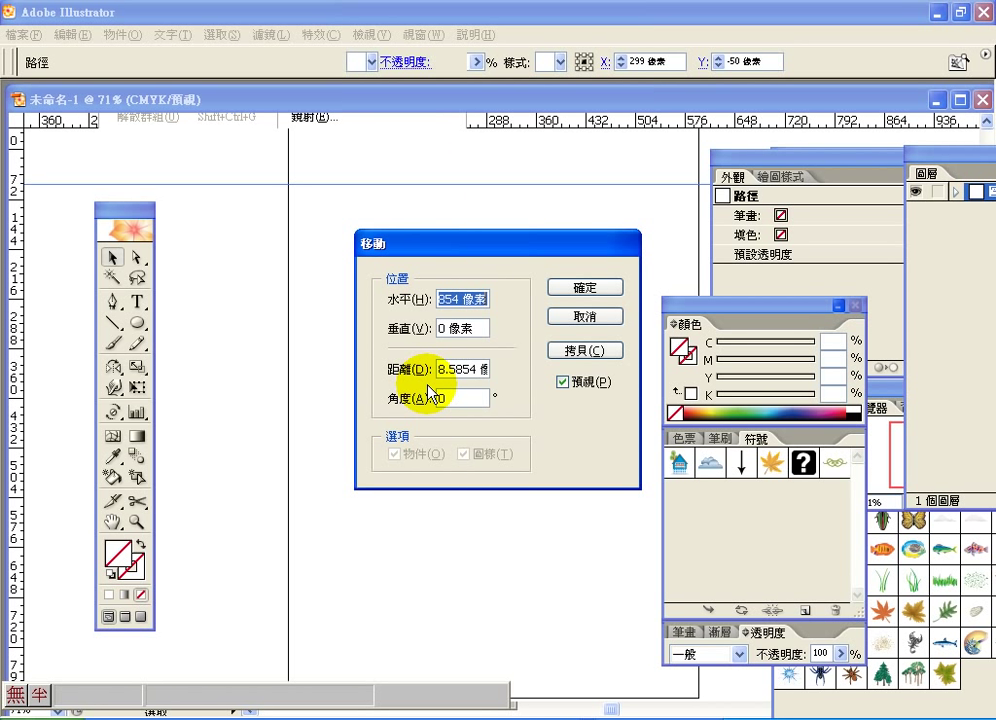
pyautogui.doubleClick(446, 330)
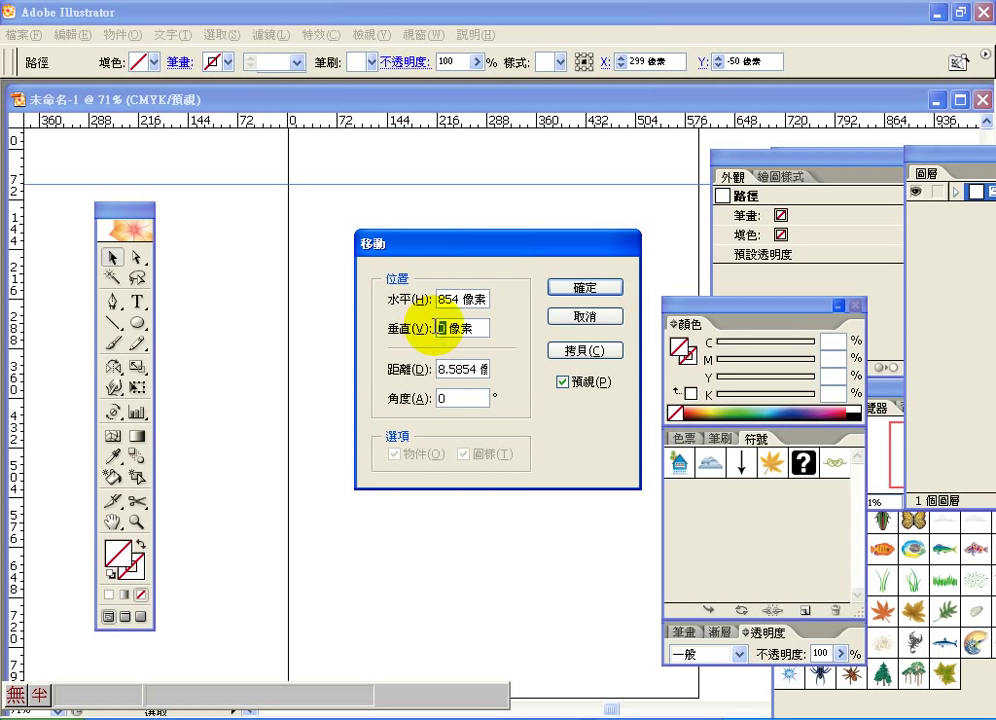
pyautogui.doubleClick(460, 299)
pyautogui.write('0')
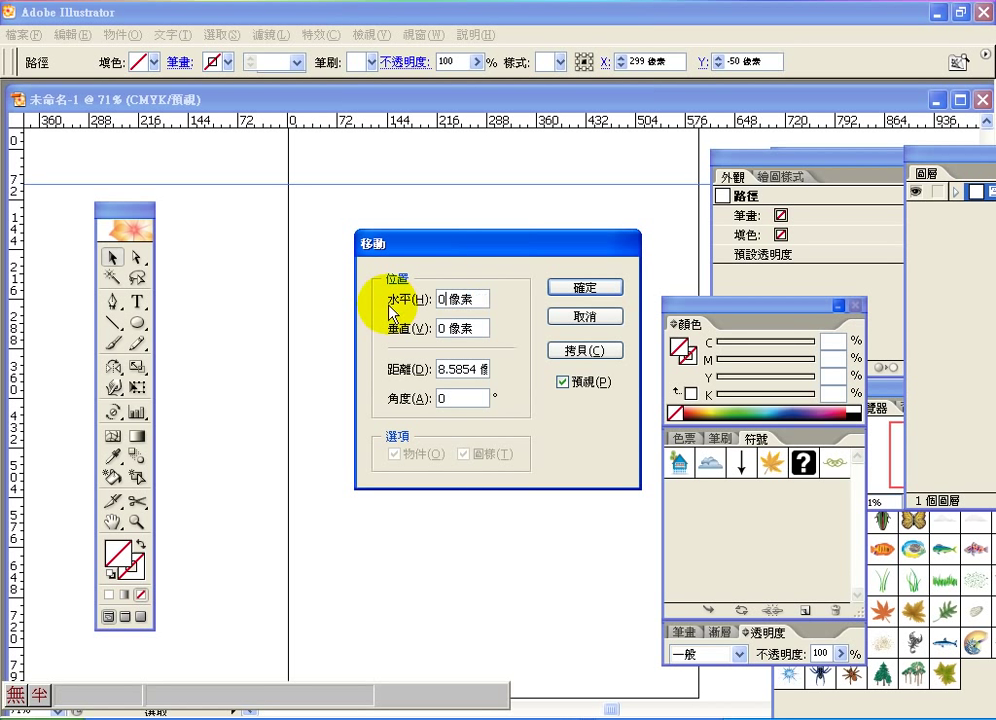
pyautogui.doubleClick(428, 329)
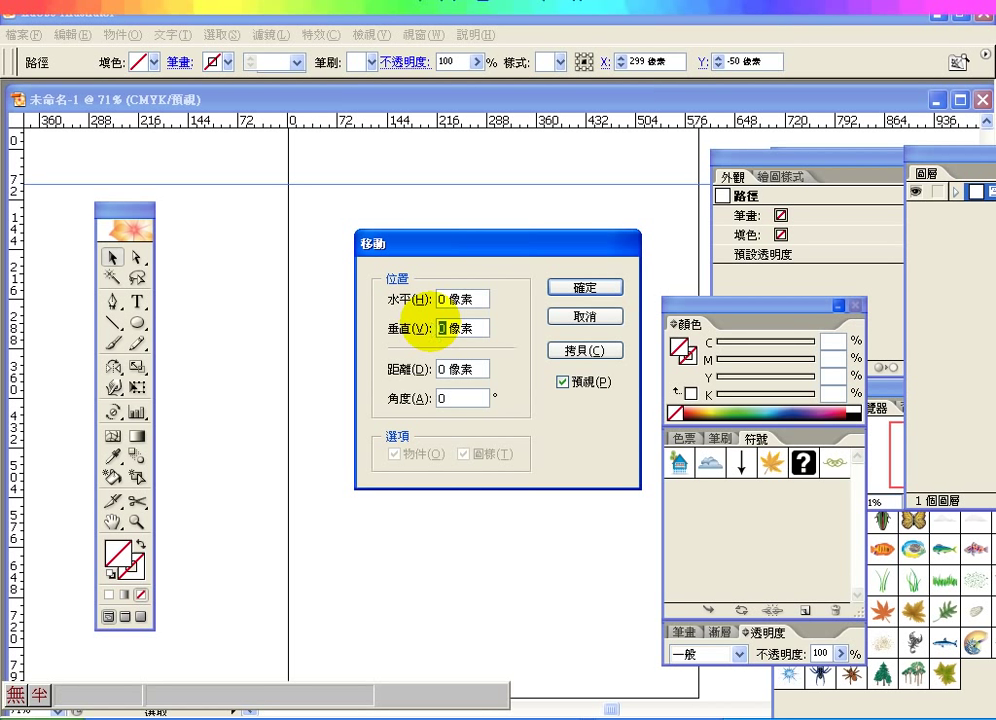
pyautogui.write('-50')
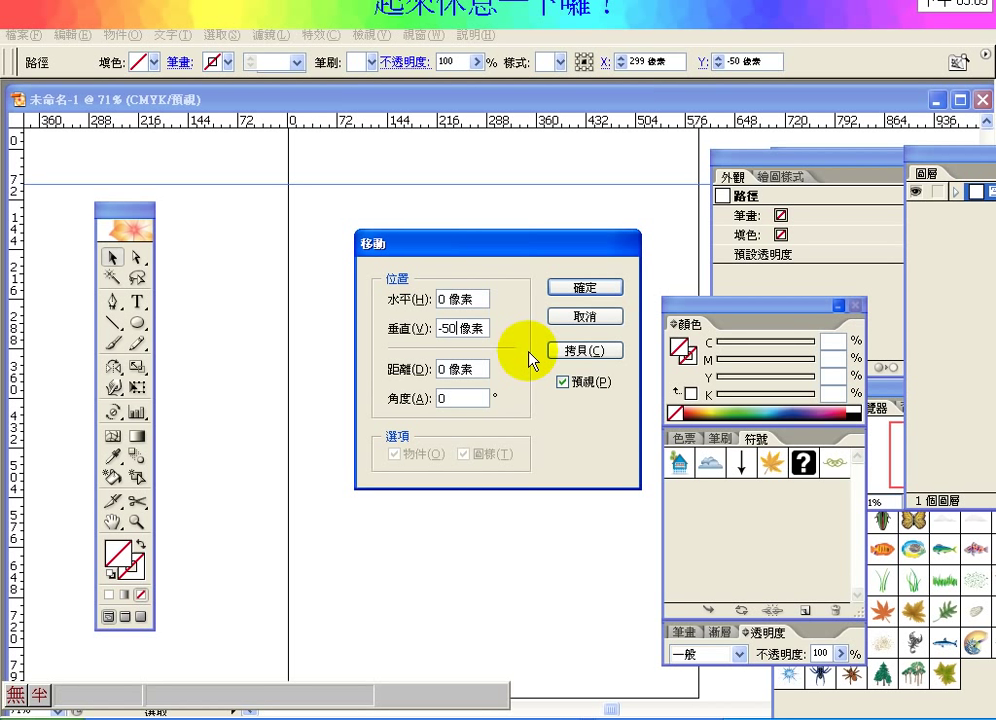
# Preview the Move and apply it as a copy of the guide.
pyautogui.click(562, 382)
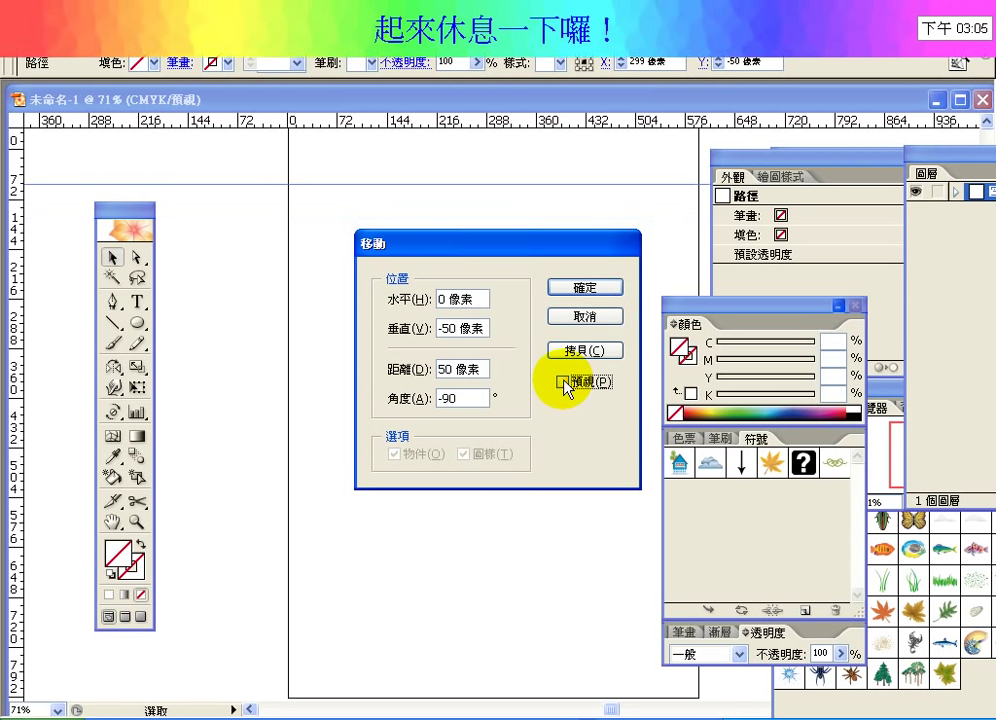
pyautogui.click(563, 382)
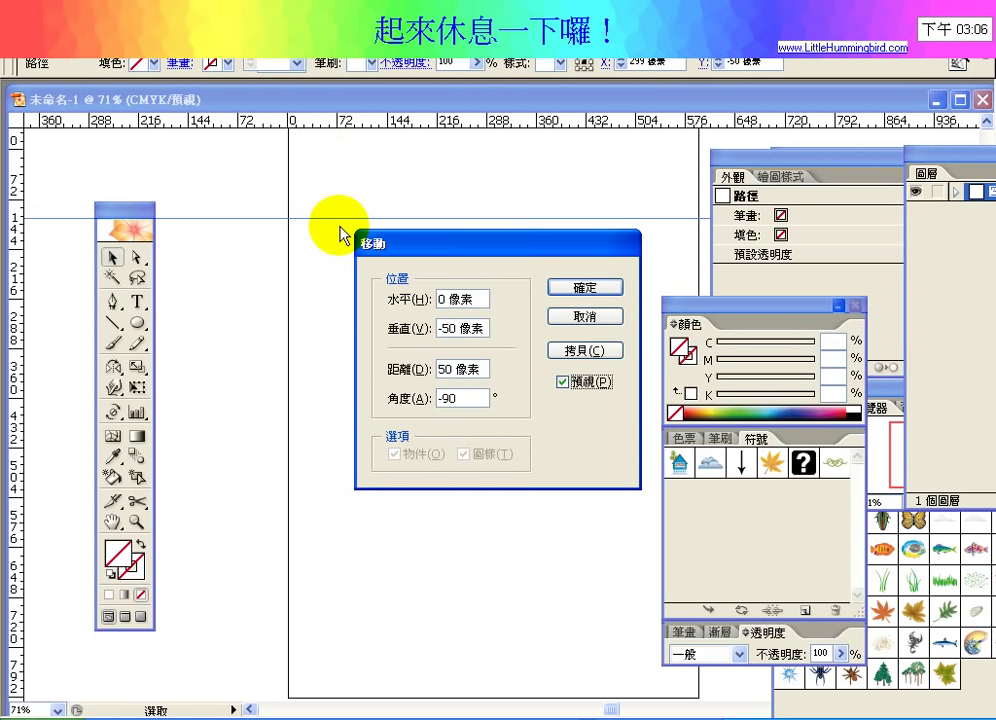
pyautogui.click(563, 355)
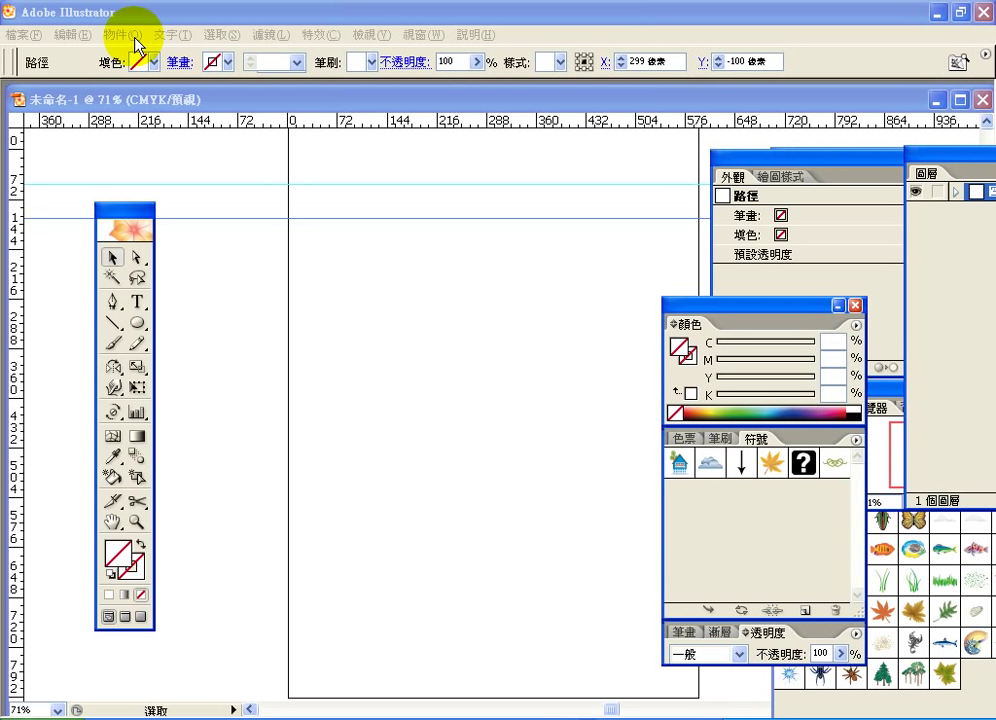
# Repeat the copy transform five times to add horizontal guides every 50 px down to Y -350 px.
pyautogui.click(134, 40)
pyautogui.moveTo(145, 56)
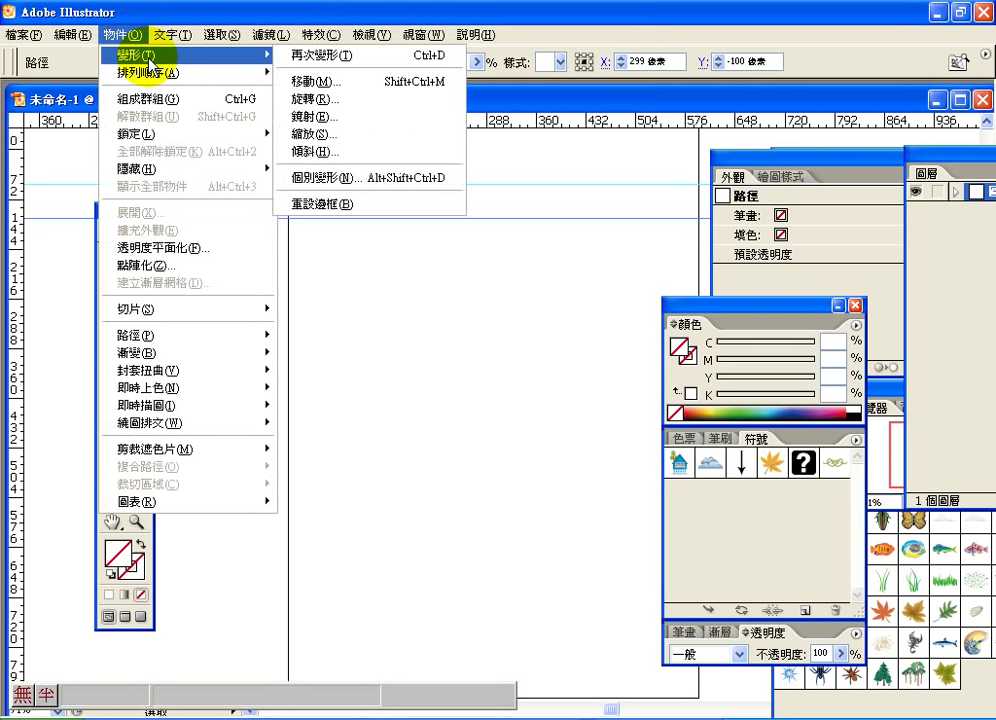
pyautogui.click(296, 62)
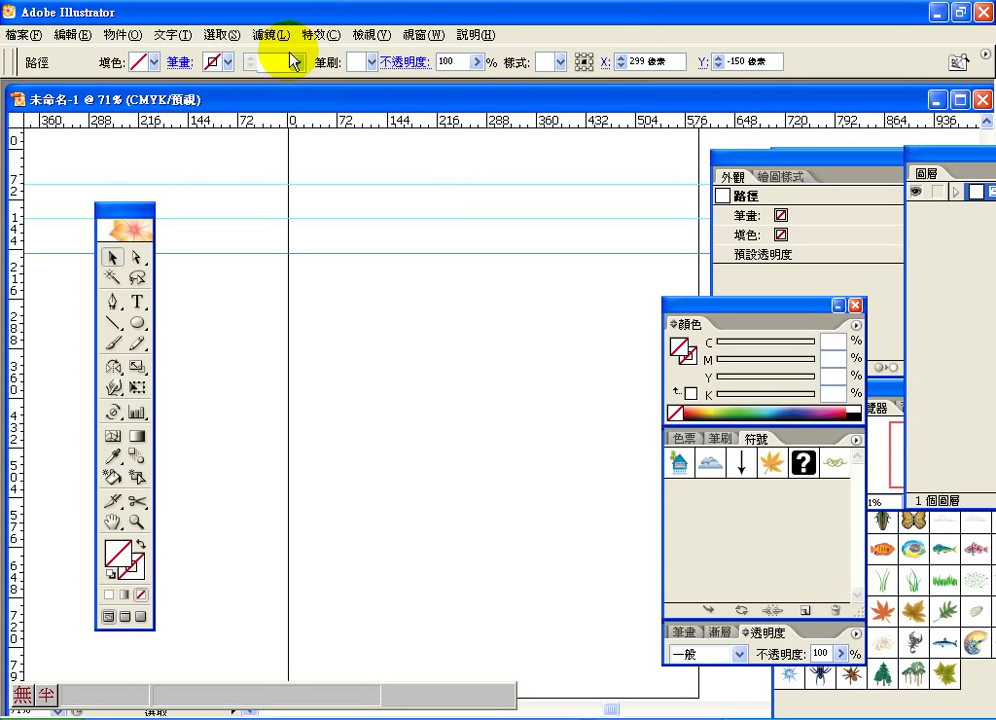
pyautogui.hotkey('ctrl', 'd')
pyautogui.hotkey('ctrl', 'd')
pyautogui.hotkey('ctrl', 'd')
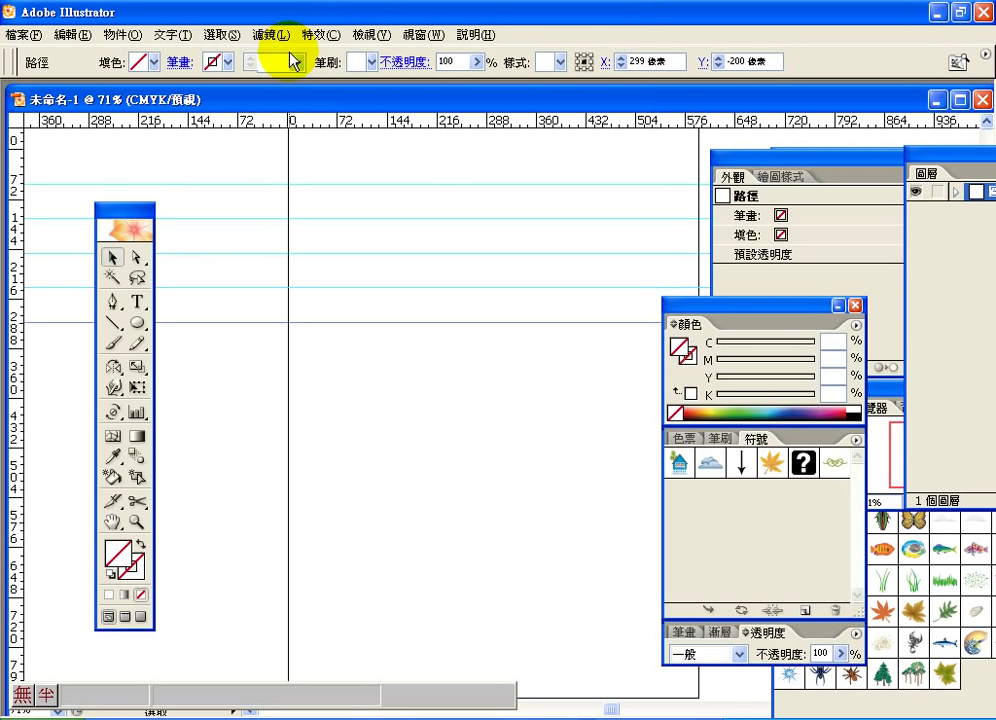
pyautogui.hotkey('ctrl', 'd')
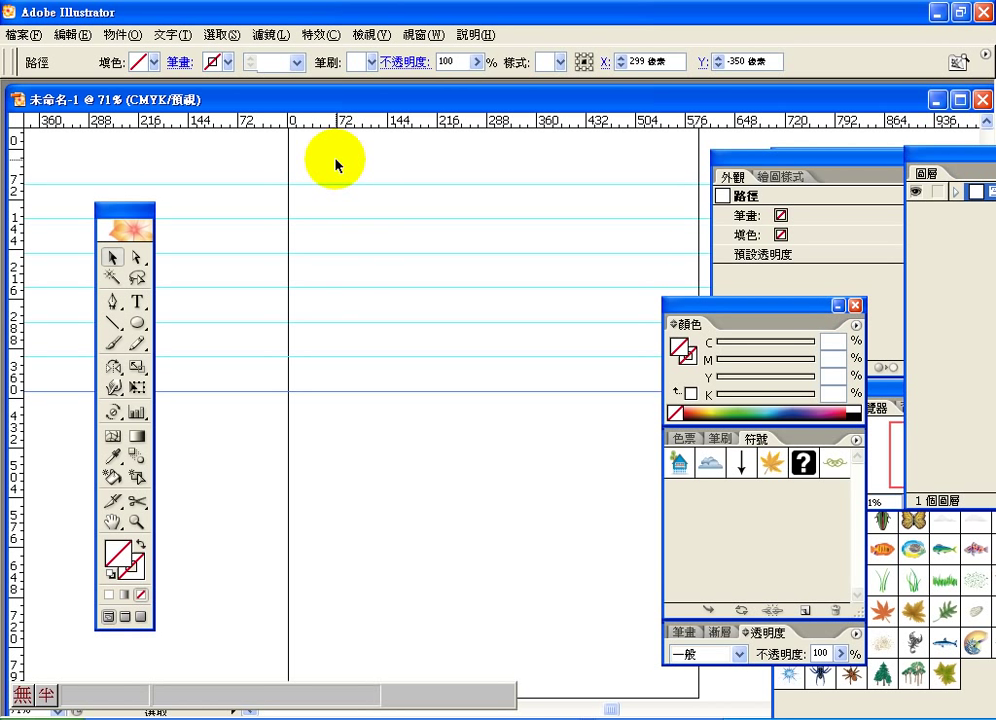
# Place a horizontal guide at the artboard's upper edge and set its Y position to 0 px.
pyautogui.moveTo(313, 124); pyautogui.dragTo(313, 153)
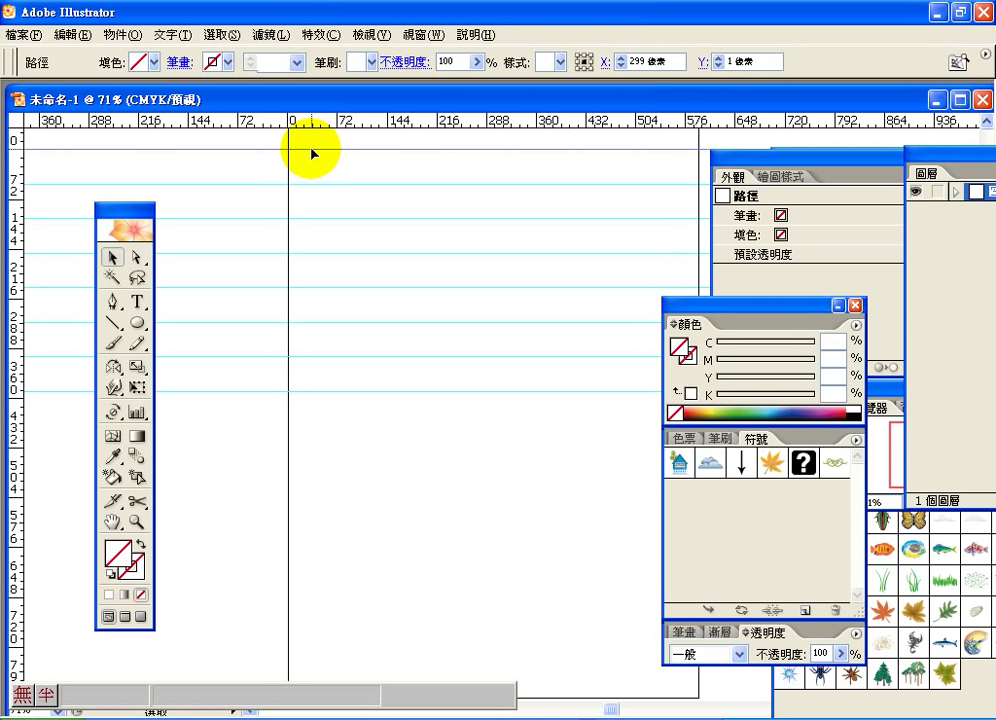
pyautogui.click(719, 67)
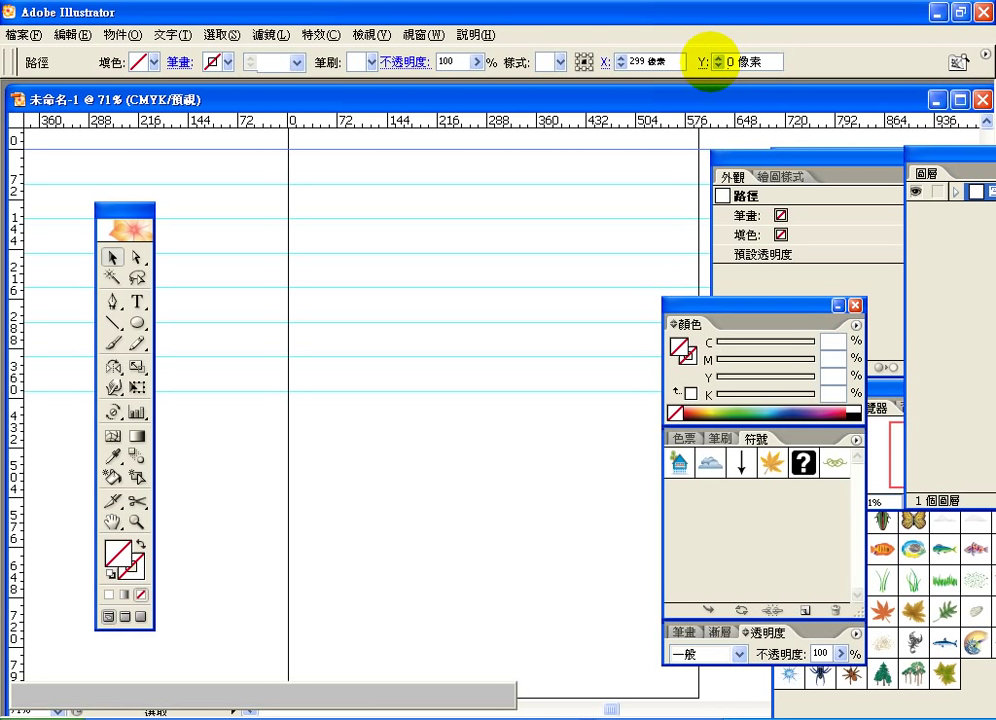
pyautogui.click(400, 167)
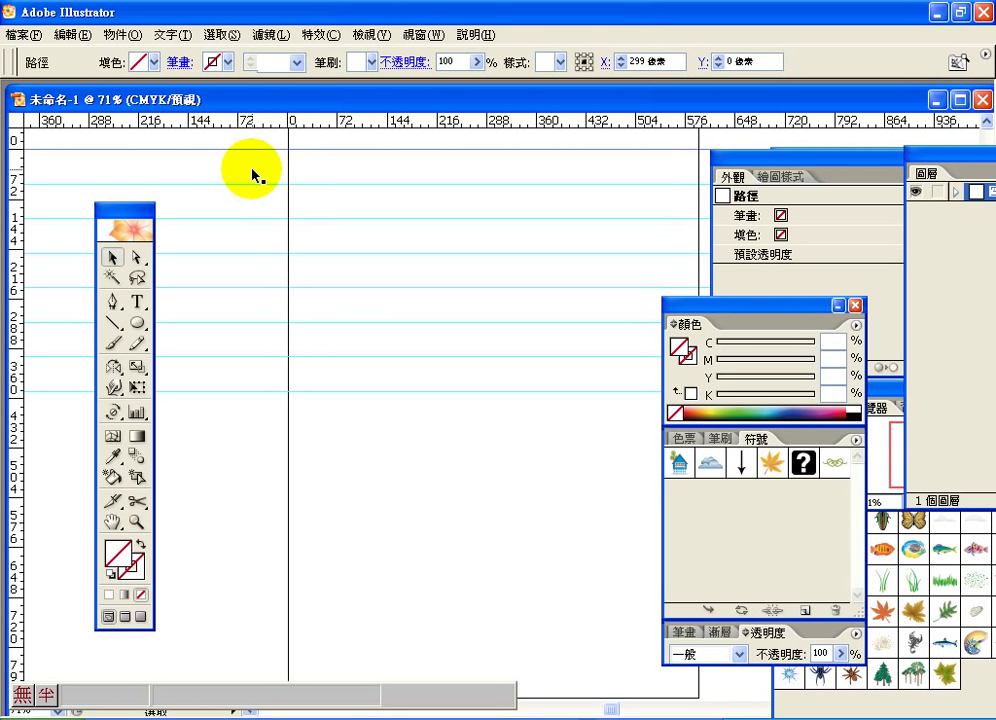
# Apply Transform Again to the guide on the artboard's upper edge.
pyautogui.click(116, 34)
pyautogui.moveTo(130, 55)
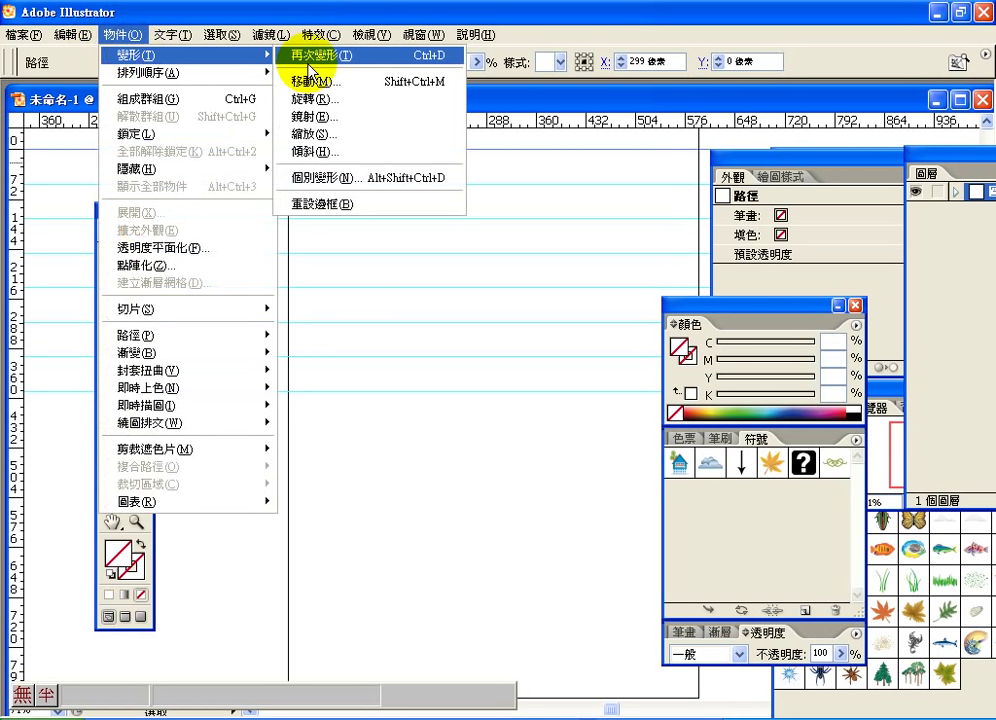
pyautogui.click(308, 56)
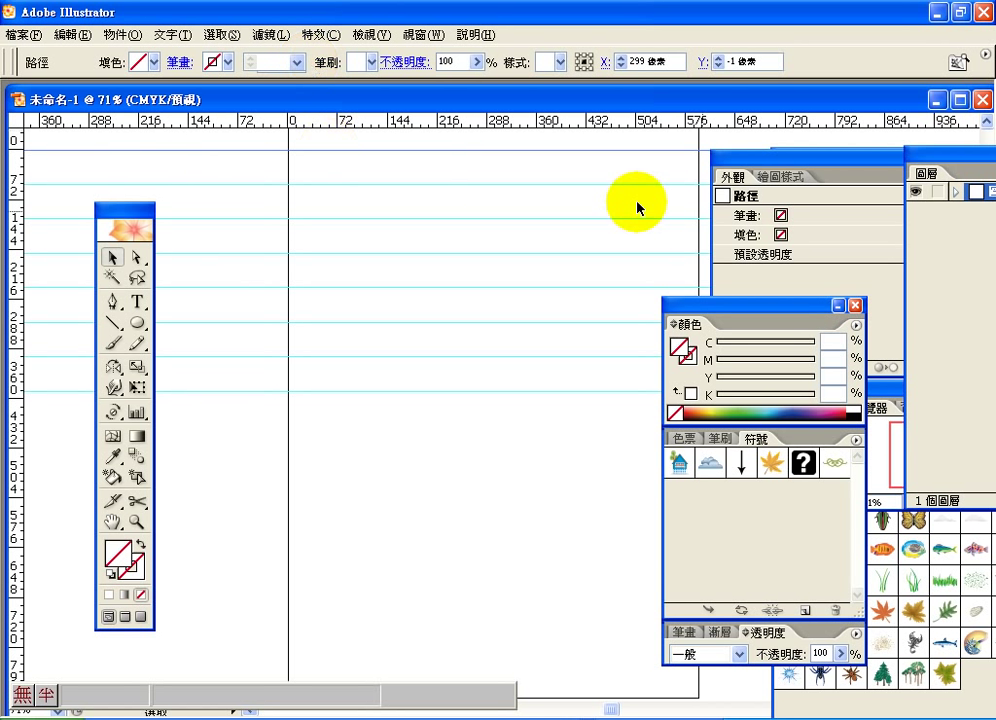
pyautogui.hotkey('ctrl', 'd')
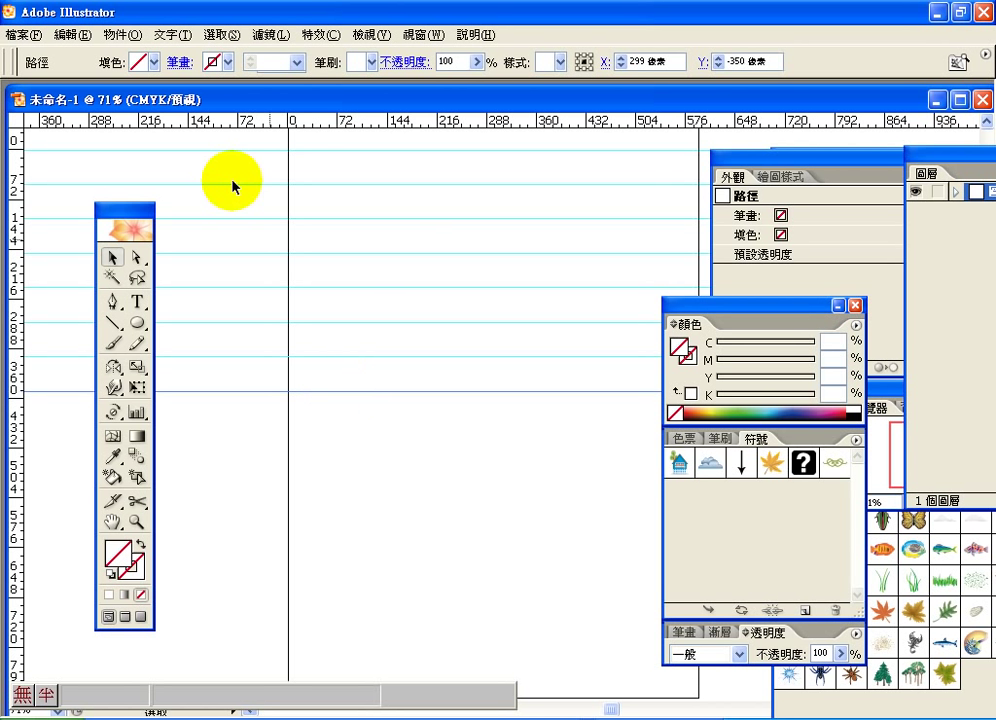
# Copy the lowest horizontal guide with a Move of 0 px horizontally and -50 px vertically.
pyautogui.click(121, 34)
pyautogui.moveTo(148, 55)
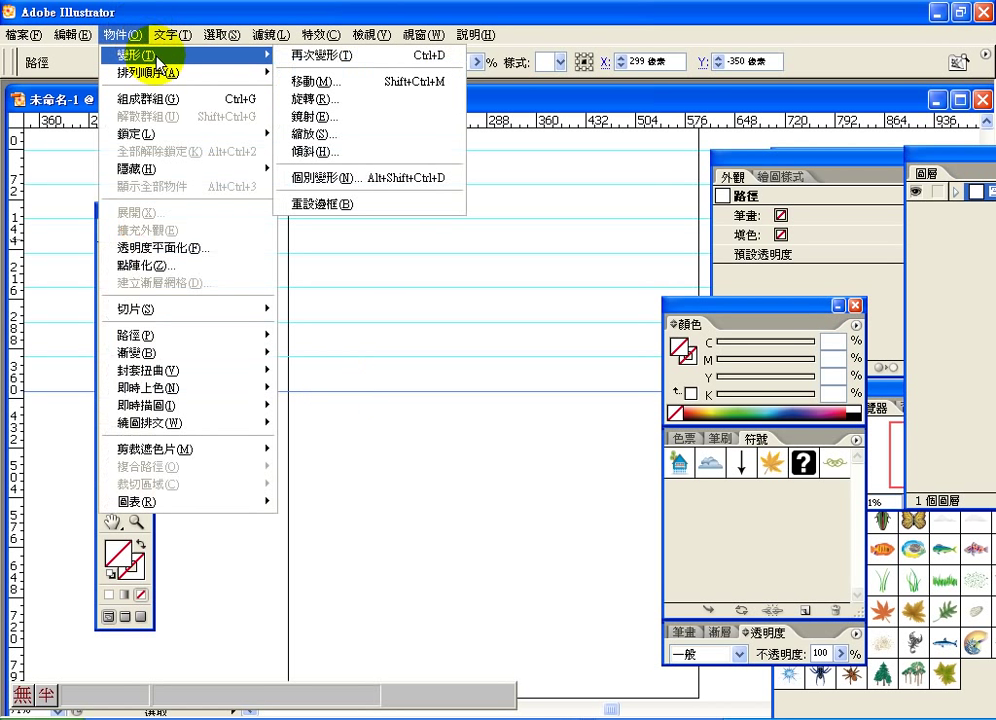
pyautogui.click(313, 81)
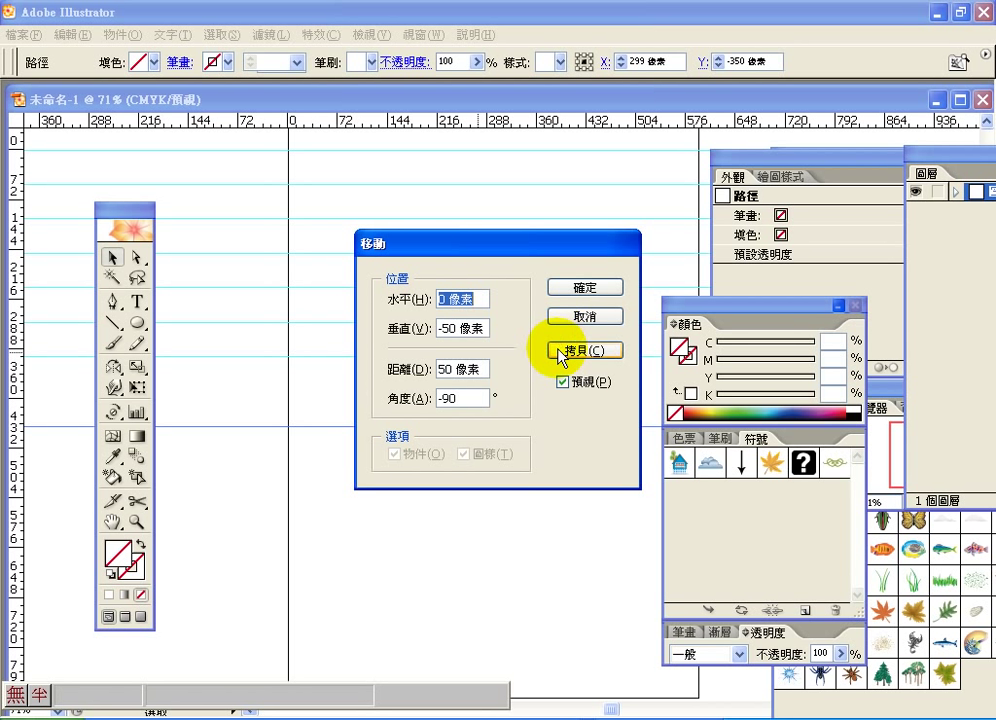
pyautogui.click(562, 352)
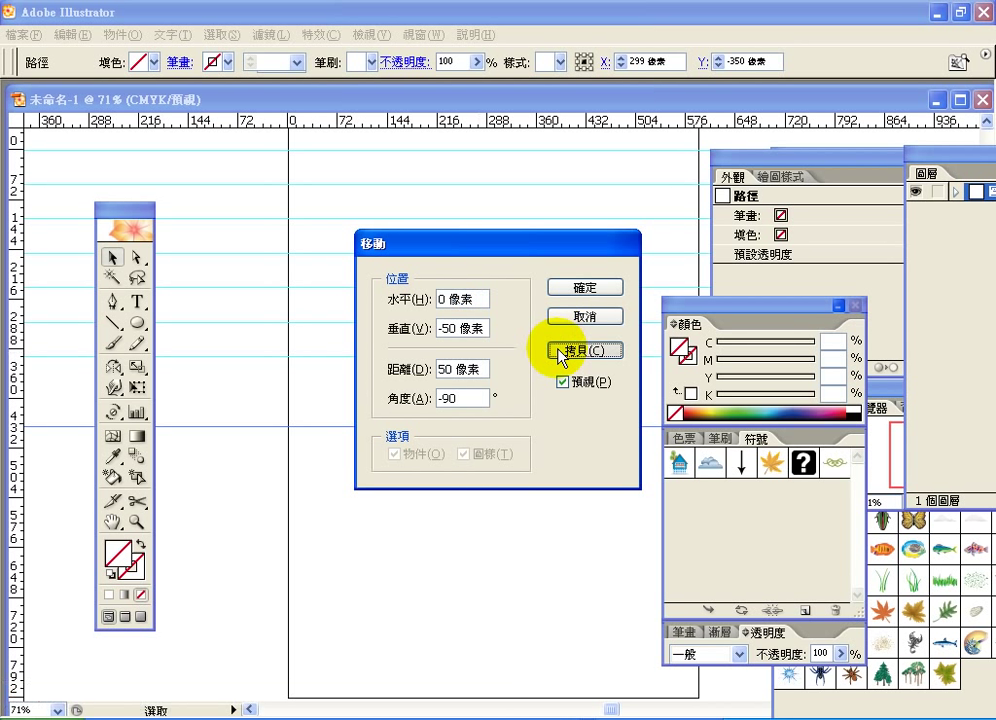
pyautogui.click(570, 291)
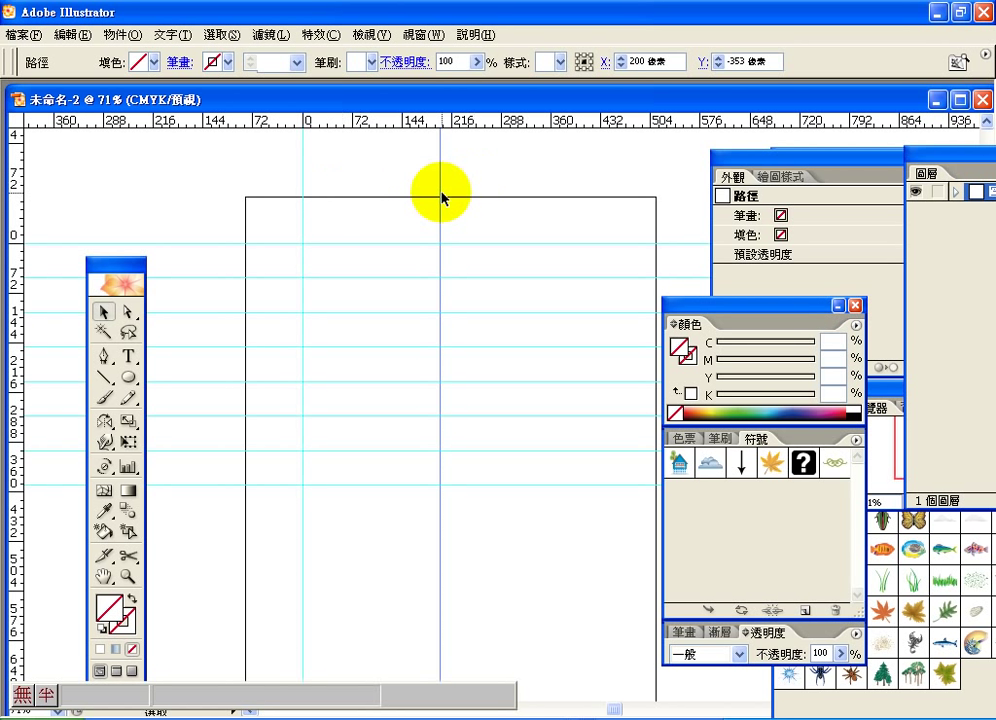
# Repeat the last transform on the vertical guide at X 200 px to add another at X 400 px, and deselect it.
pyautogui.click(171, 37)
pyautogui.moveTo(124, 36)
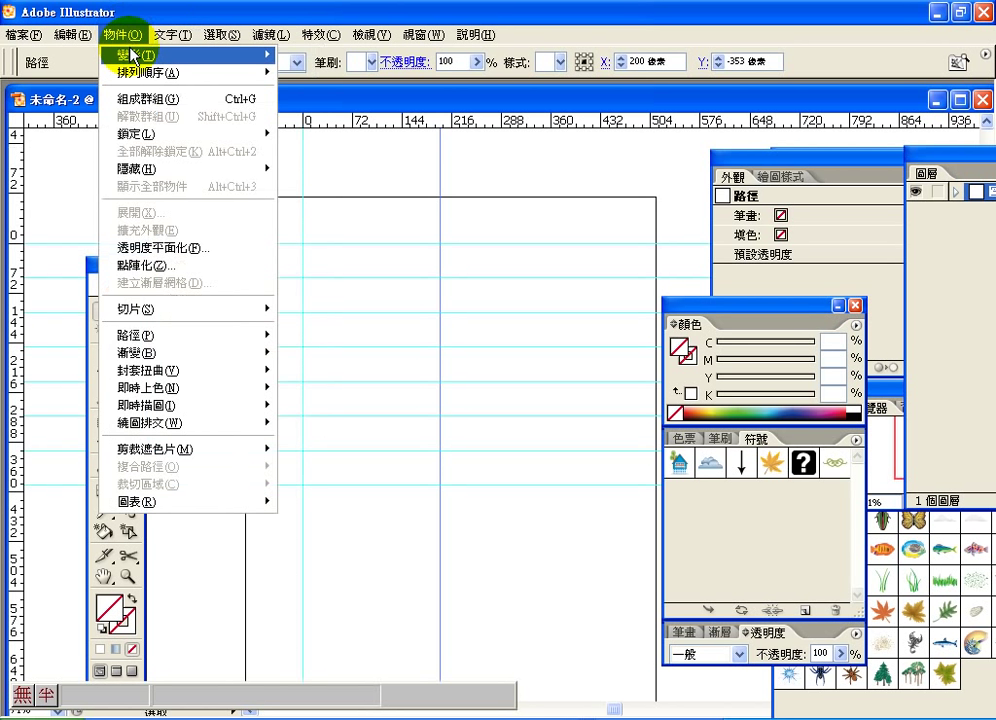
pyautogui.click(310, 56)
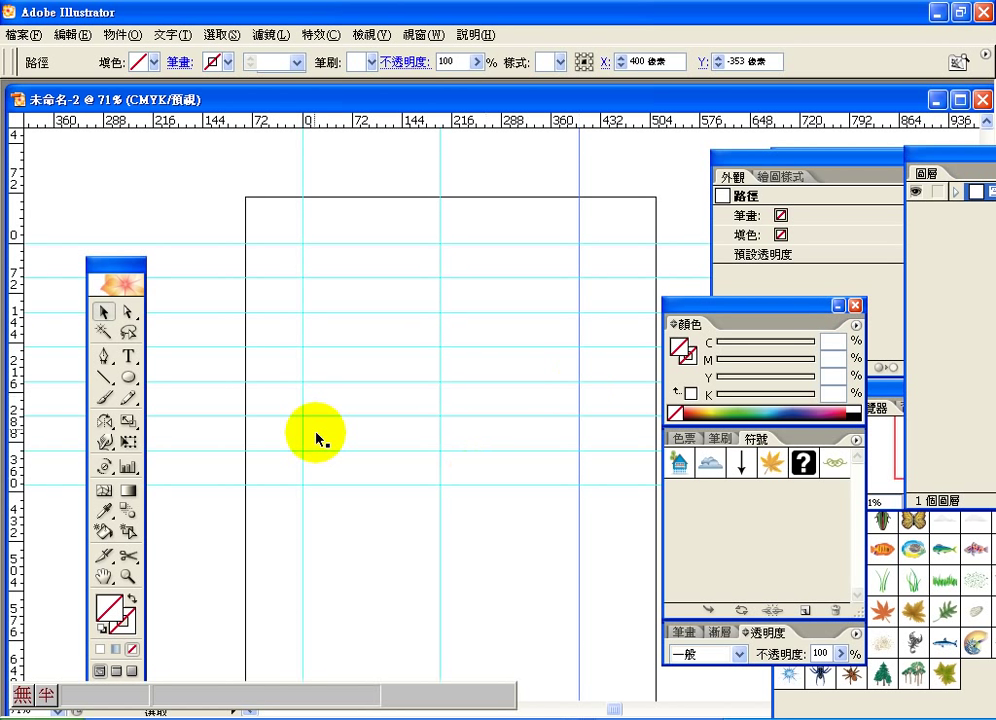
pyautogui.click(450, 340)
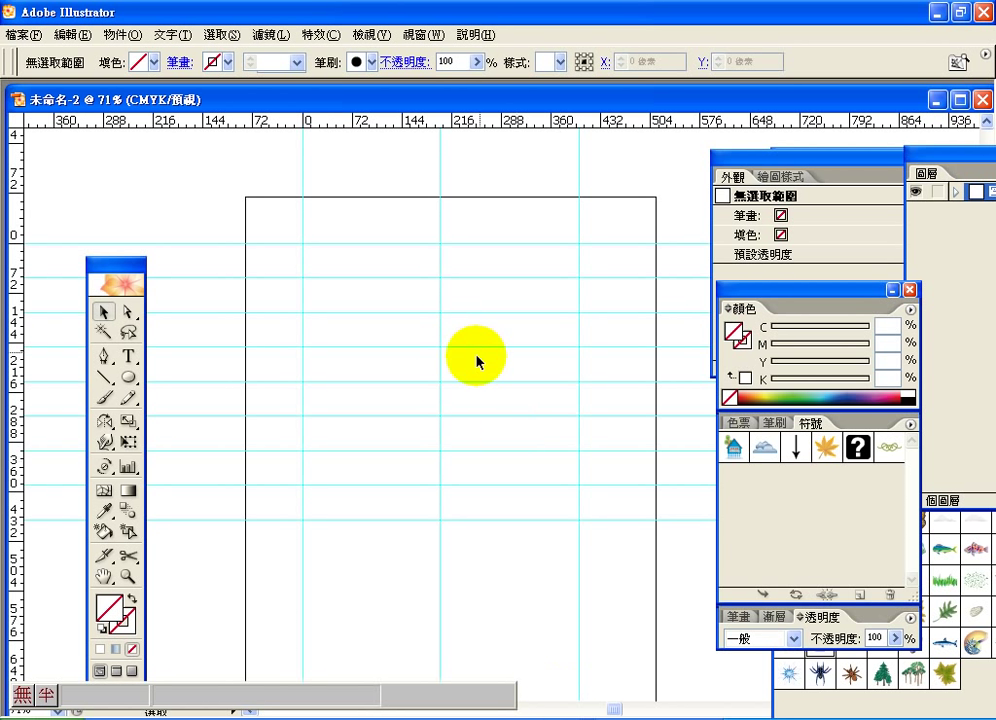
# Draw an ellipse about 400 px high outward from the guide intersection at X 200 px, Y -200 px, and delete it.
pyautogui.moveTo(116, 275); pyautogui.dragTo(102, 182)
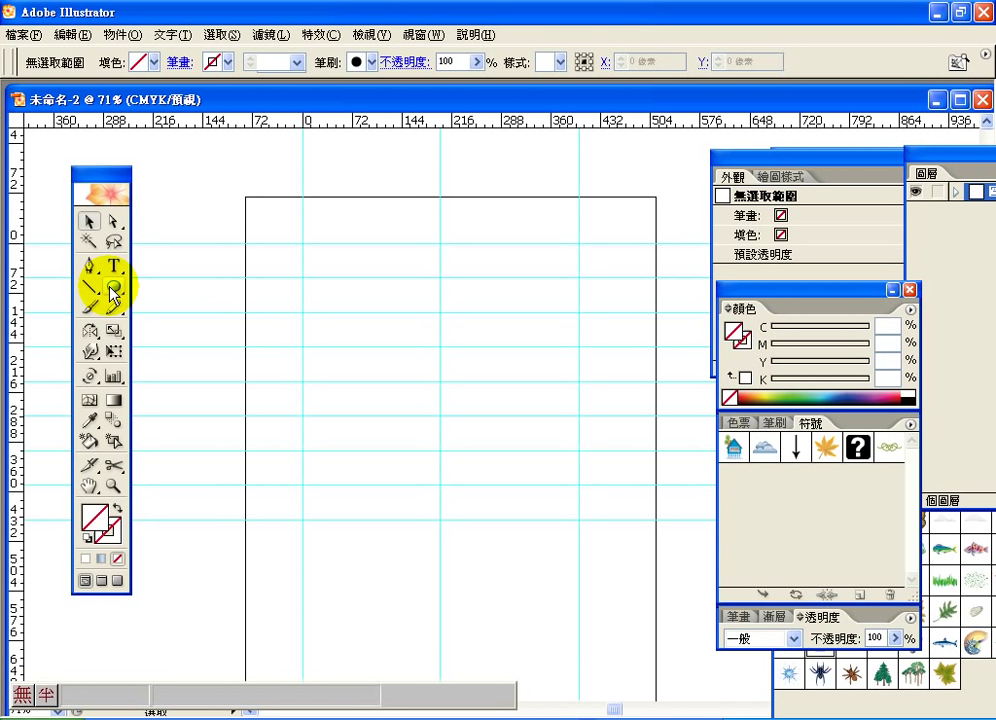
pyautogui.click(116, 283)
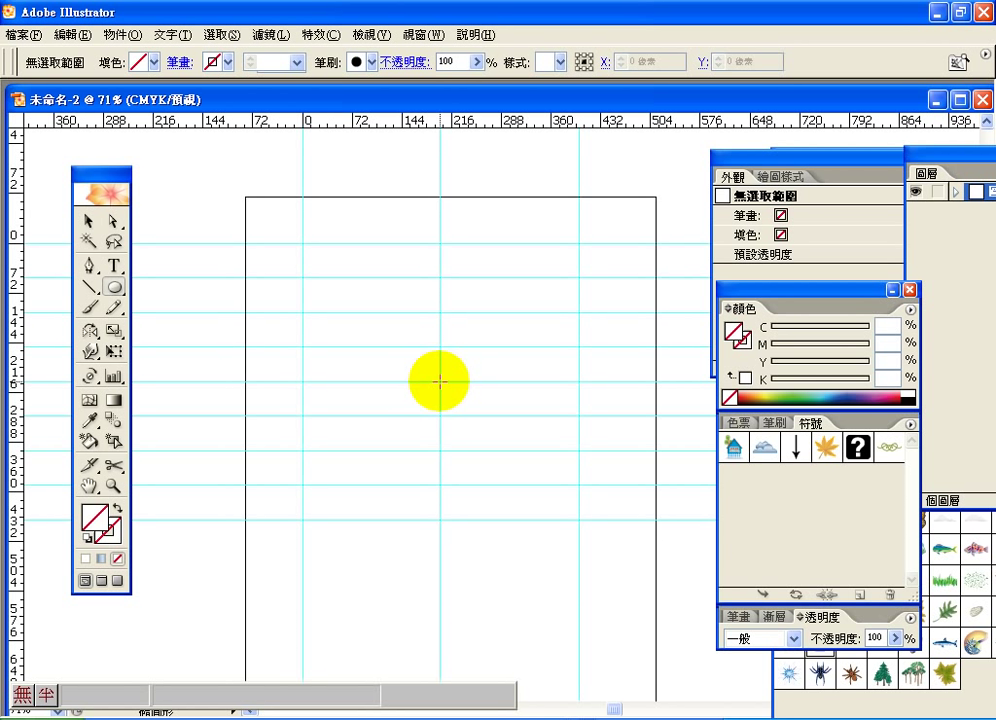
pyautogui.moveTo(440, 381); pyautogui.dragTo(583, 519)
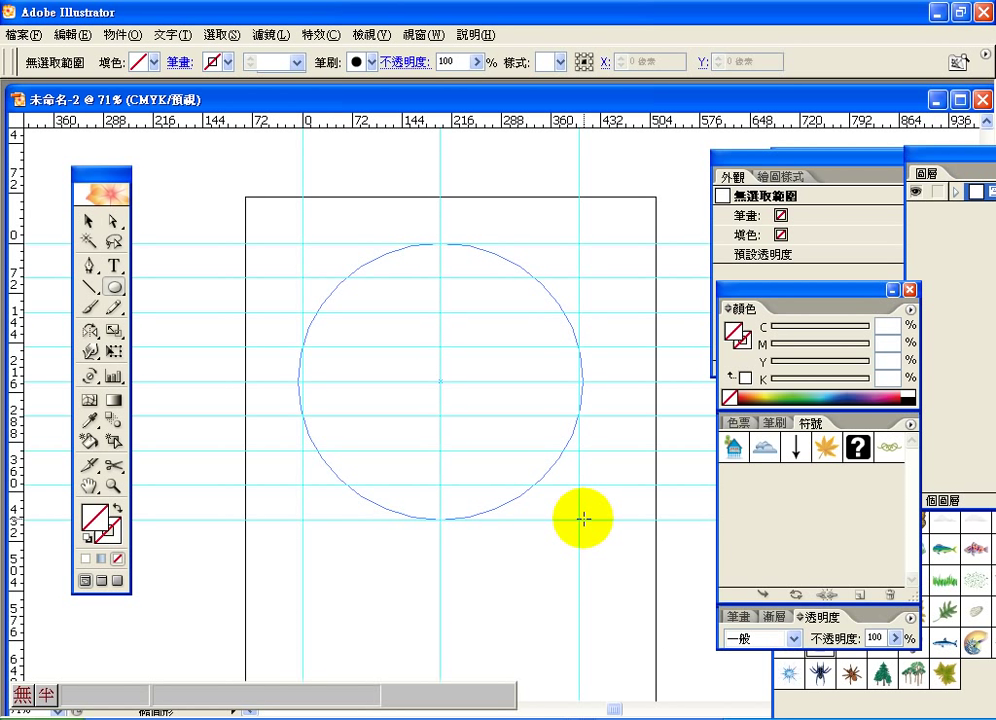
pyautogui.moveTo(583, 519); pyautogui.dragTo(583, 519)
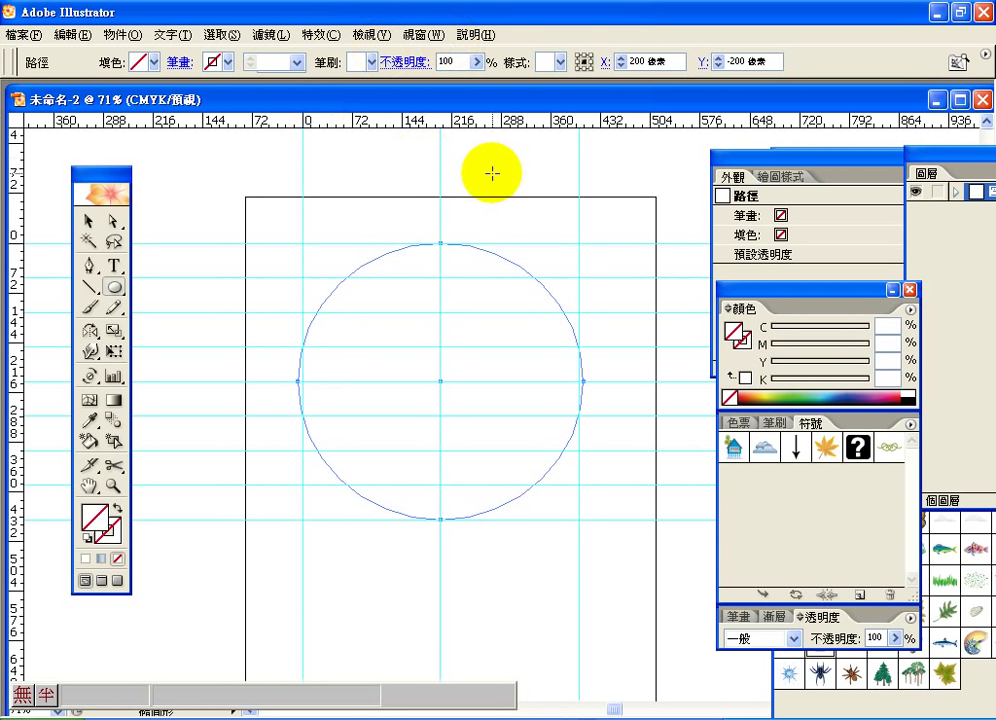
pyautogui.press('Delete')
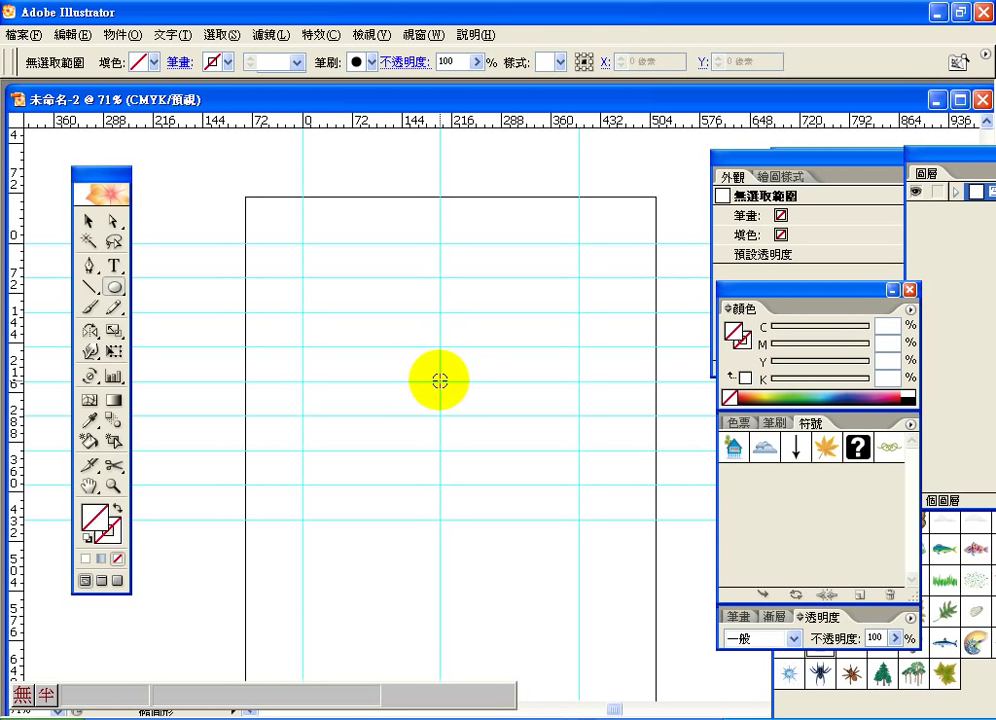
# Create a 400 × 400 px circle with the Ellipse tool, centred on the guide intersection at X 200 px, Y -200 px.
pyautogui.click(440, 381)
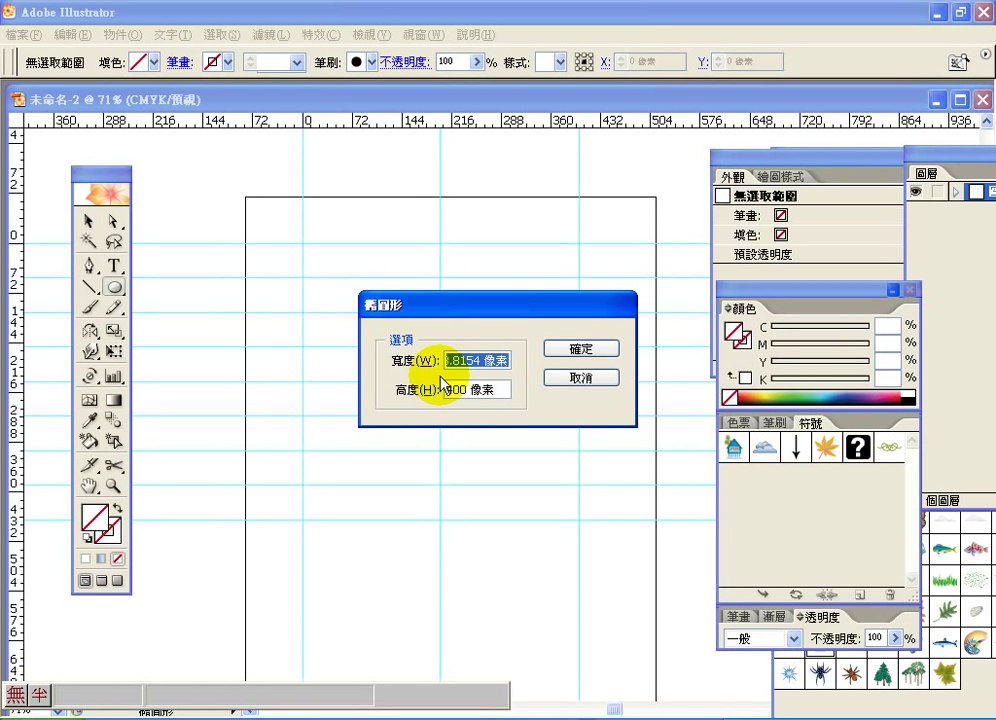
pyautogui.write('200')
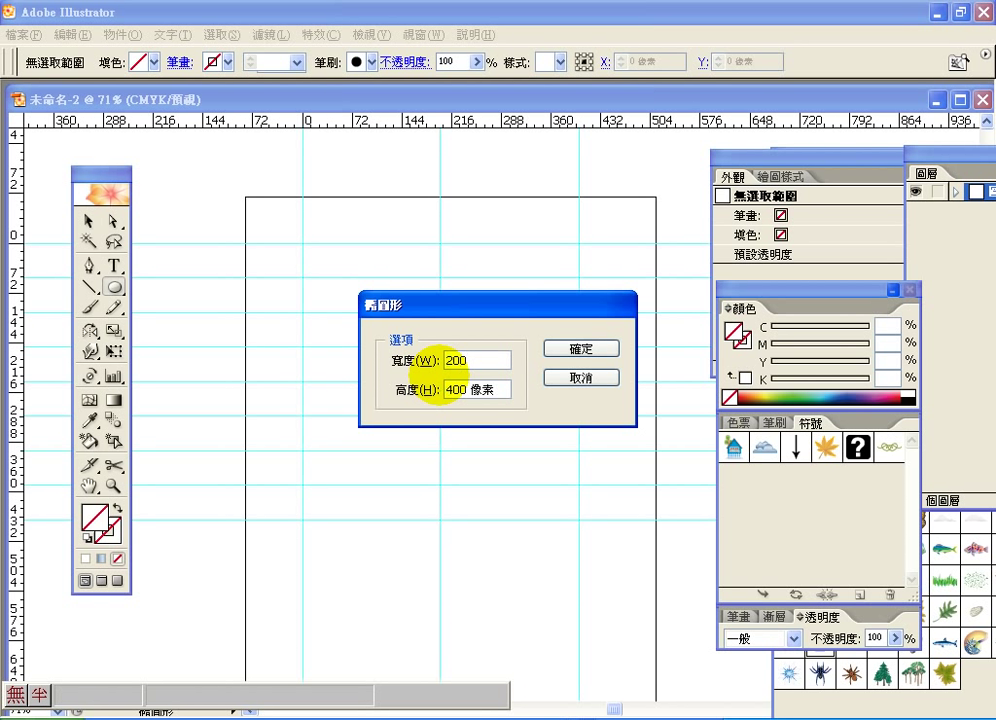
pyautogui.press('BackSpace')
pyautogui.press('BackSpace')
pyautogui.press('BackSpace')
pyautogui.write('400')
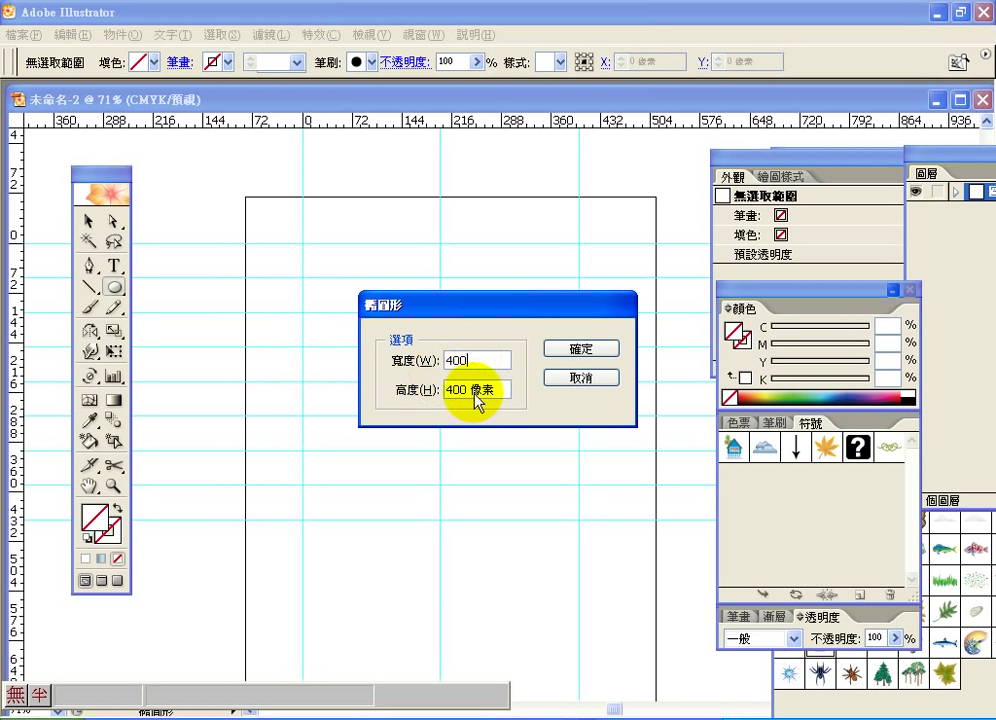
pyautogui.click(573, 358)
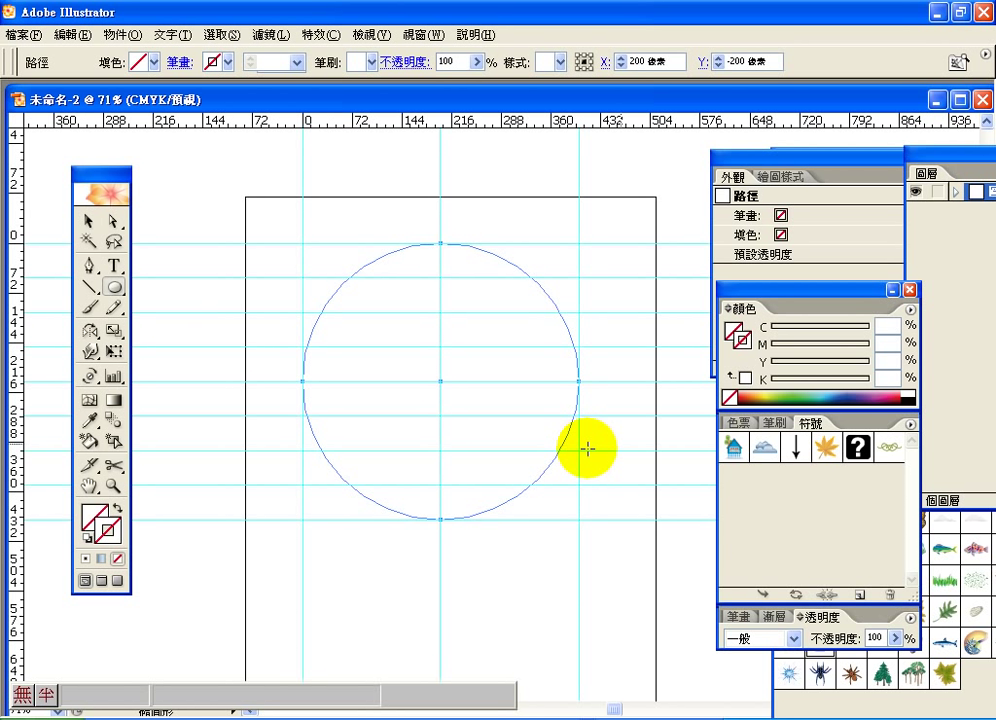
# Give the circle a black stroke of K 100% and deselect it.
pyautogui.click(910, 398)
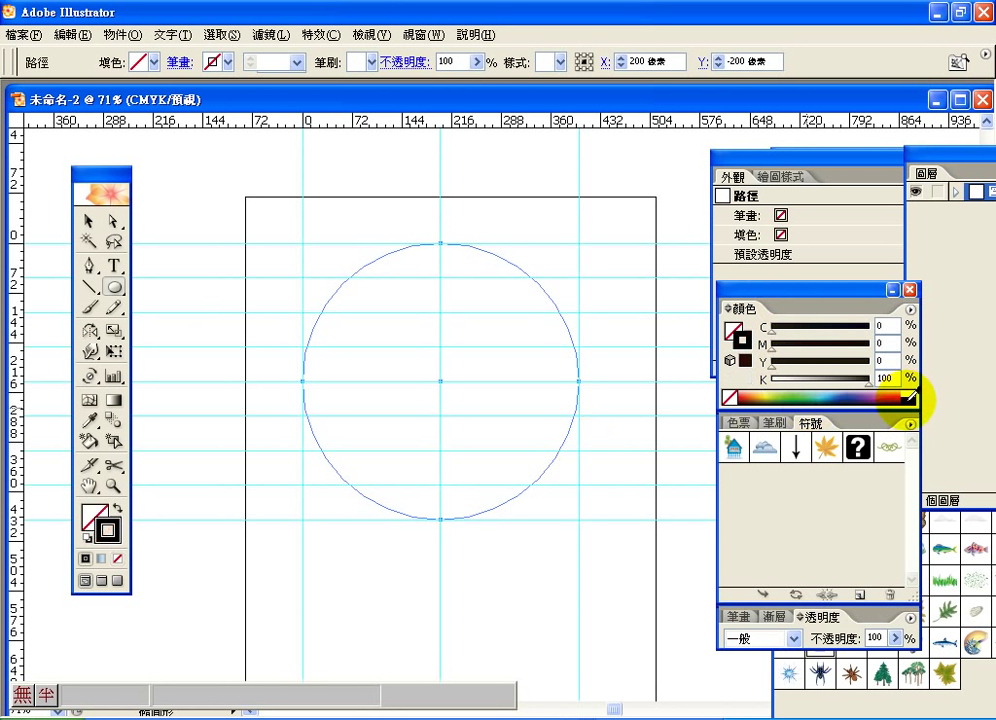
pyautogui.click(88, 221)
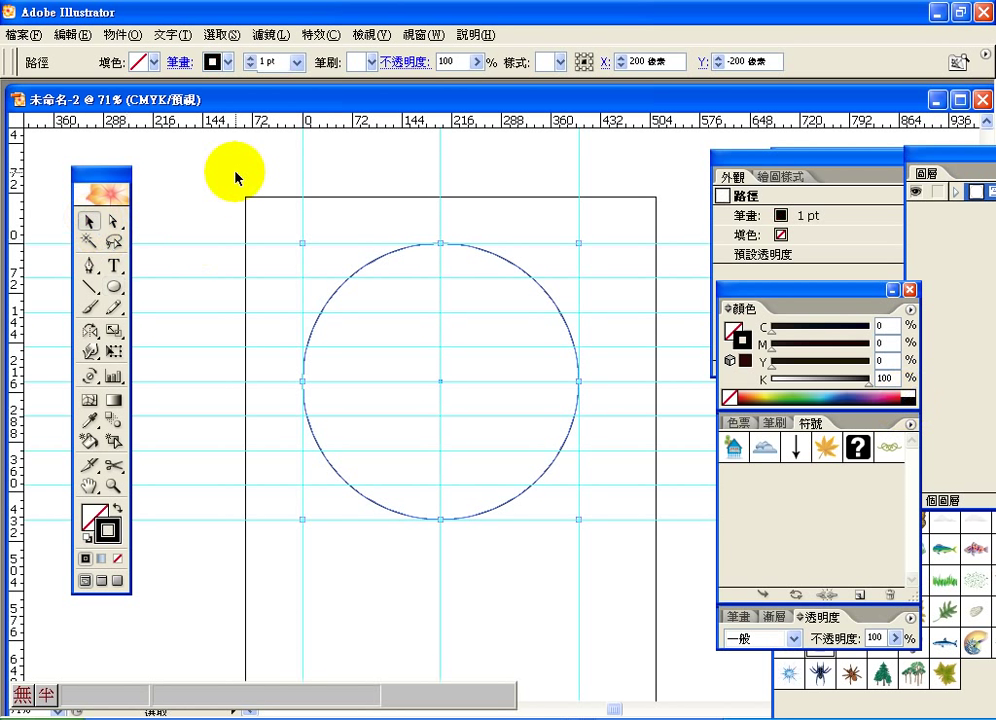
pyautogui.click(445, 289)
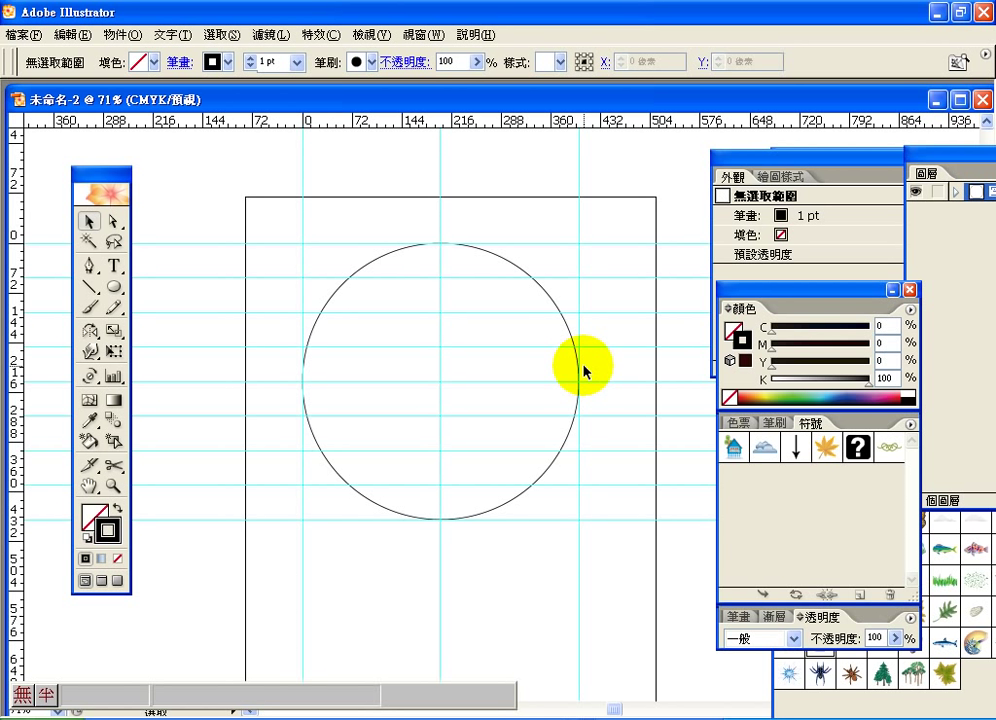
pyautogui.moveTo(642, 62); pyautogui.dragTo(444, 358)
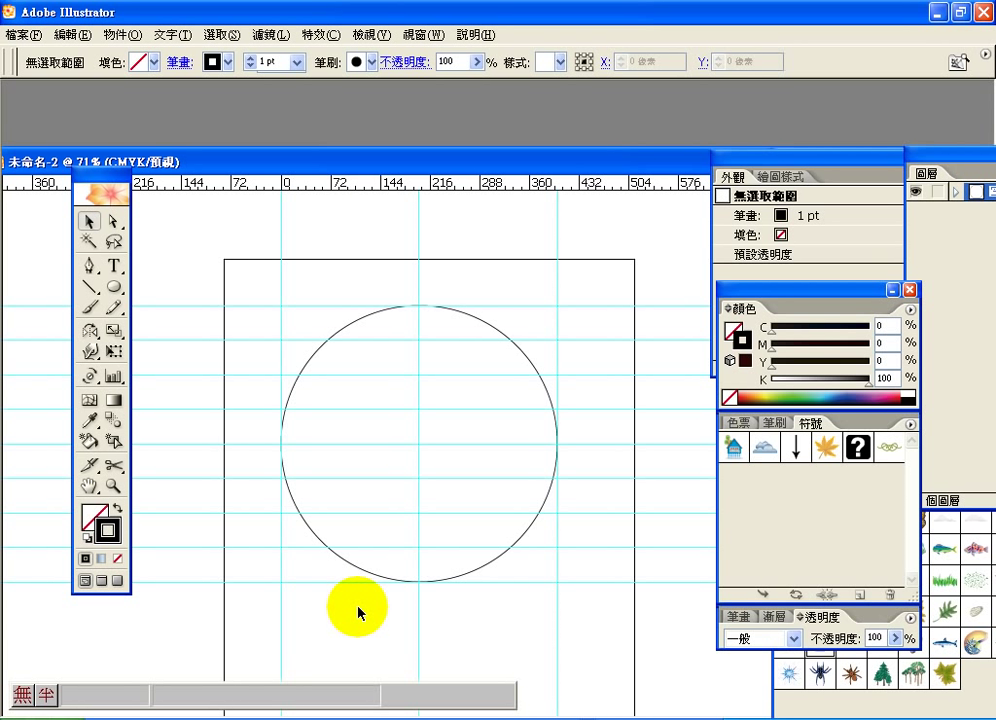
# Create two 200 × 200 px circles centred on the vertical guide at X 200 px, stacked in the upper and lower halves of the large circle.
pyautogui.click(117, 289)
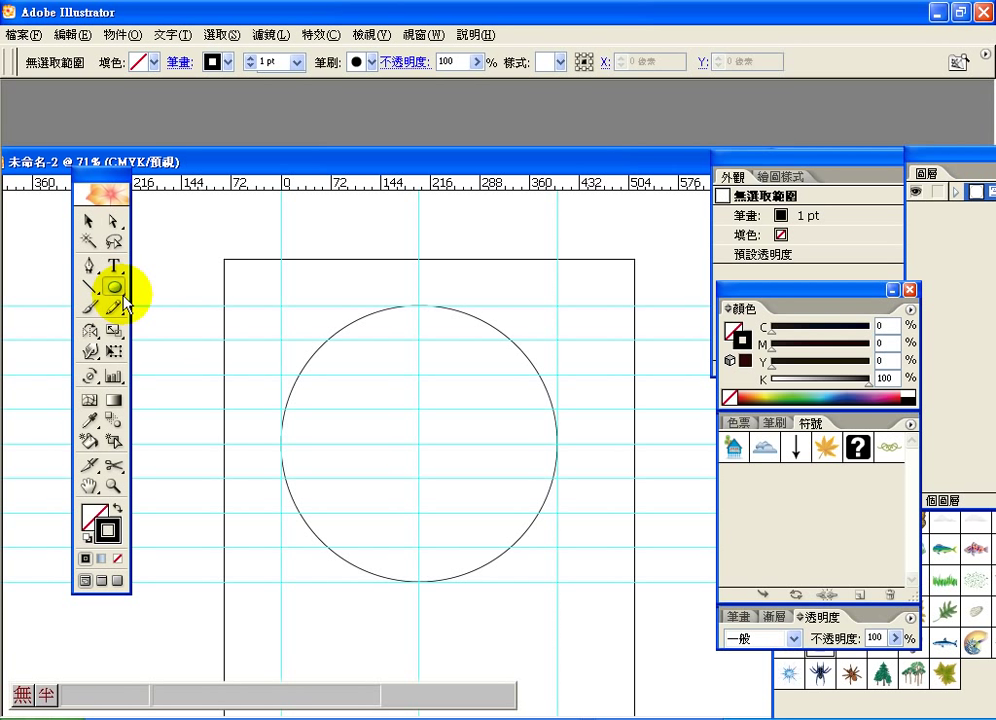
pyautogui.click(418, 374)
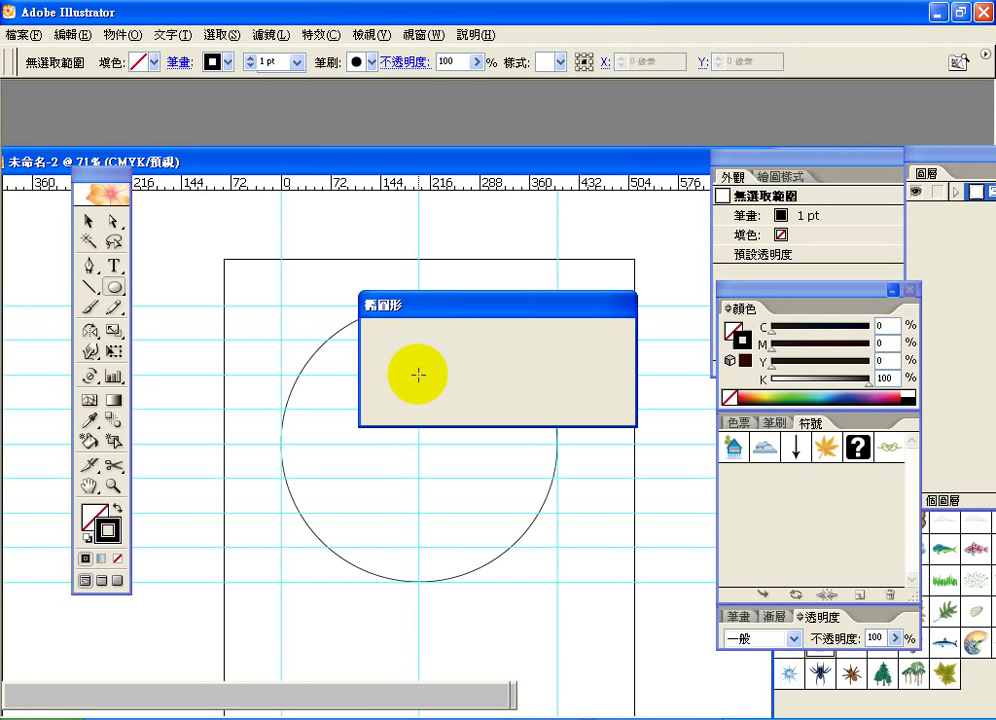
pyautogui.write('200')
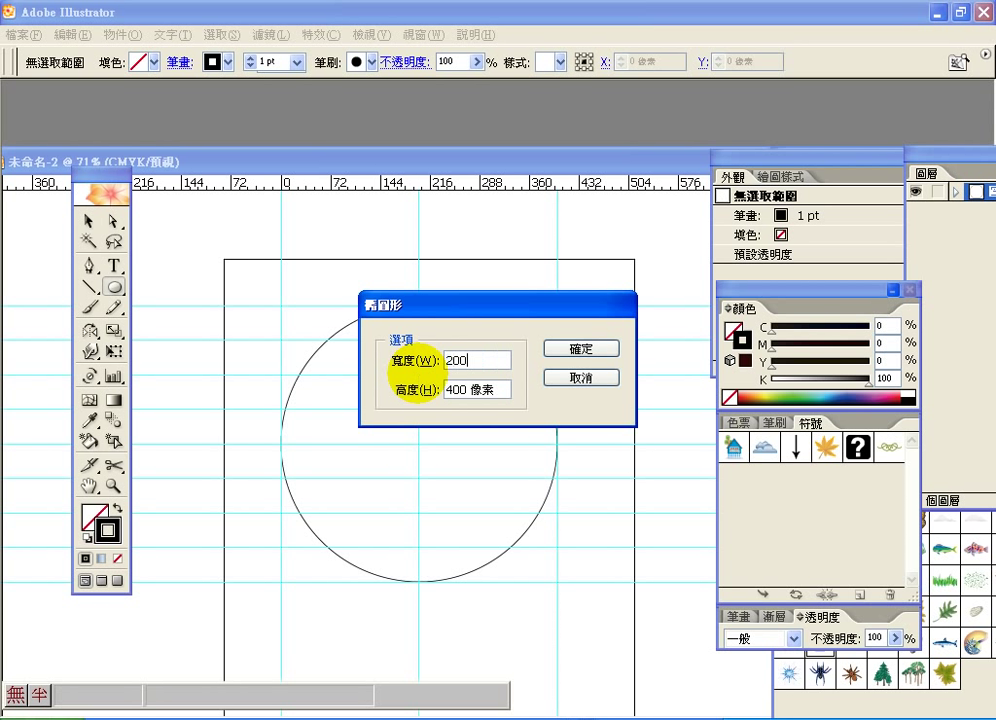
pyautogui.press('Tab')
pyautogui.write('200')
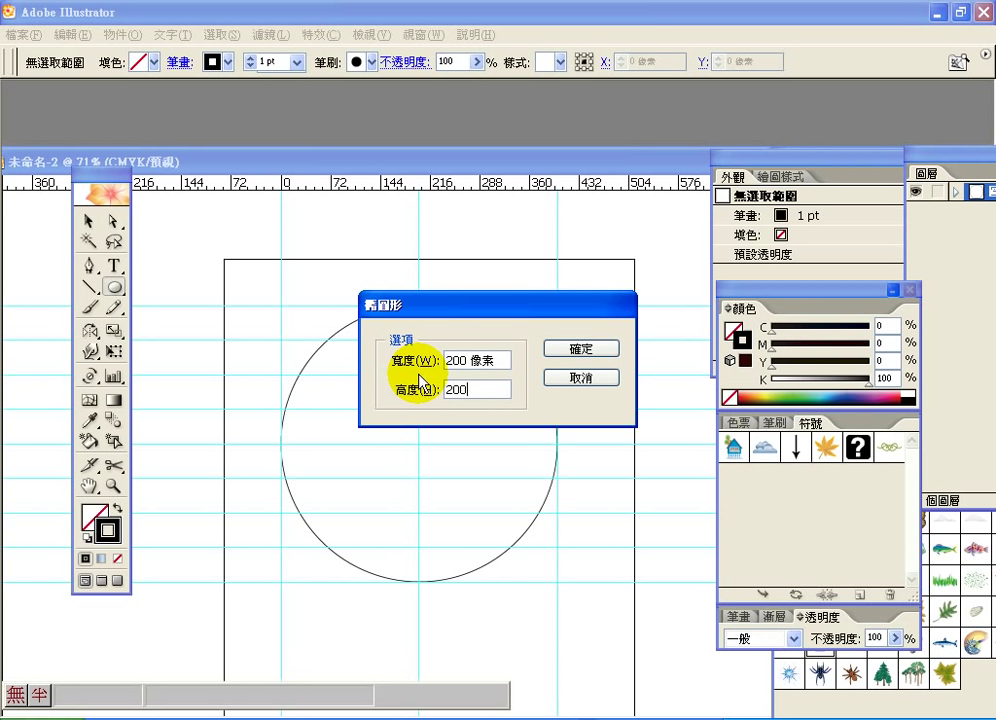
pyautogui.click(573, 350)
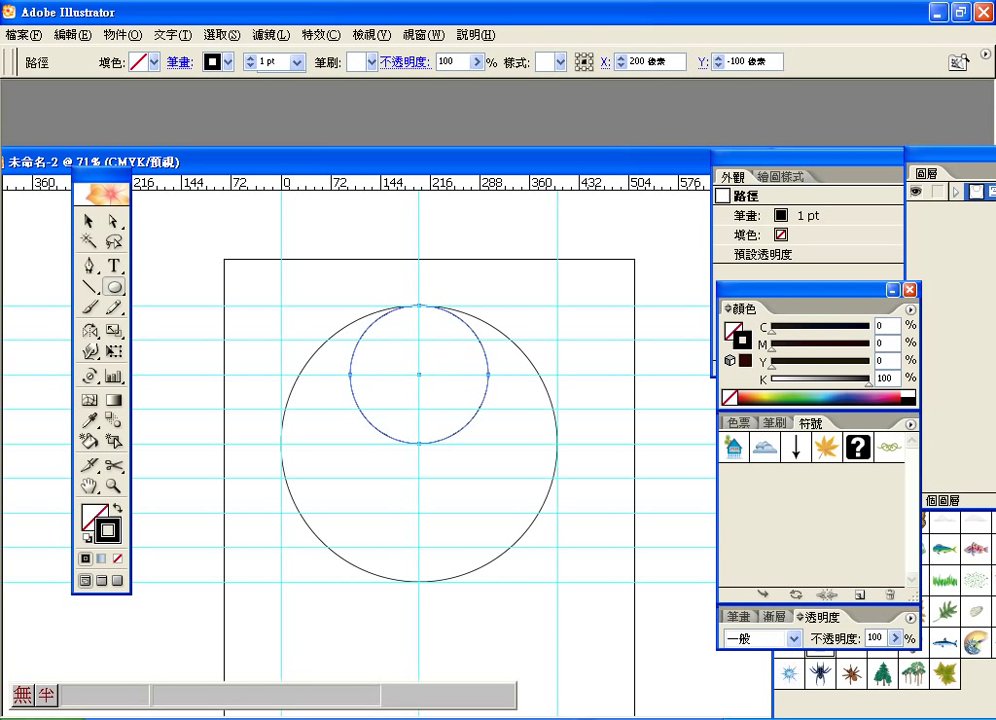
pyautogui.click(418, 512)
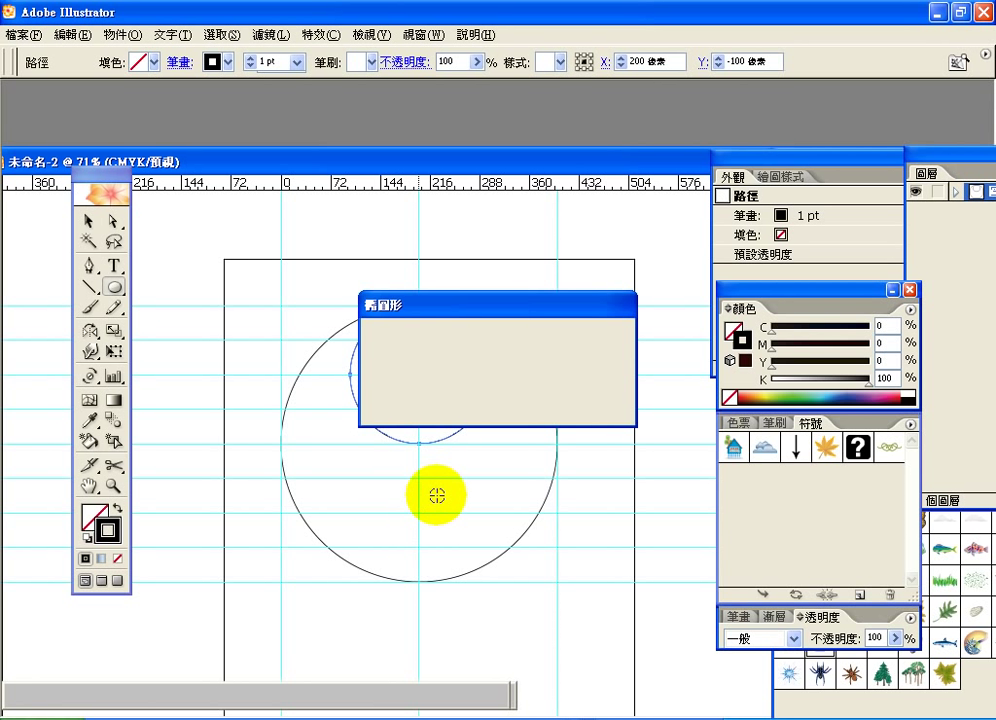
pyautogui.click(577, 349)
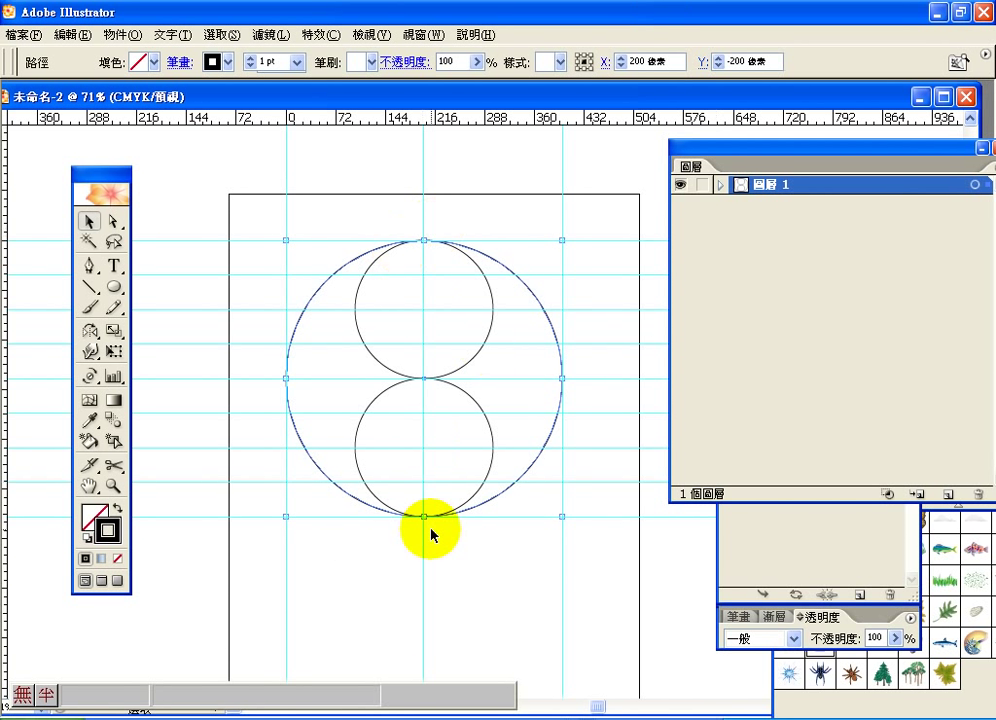
# Expand 圖層 1 and compare the highlighted guide entries with the entry of the selected large circle.
pyautogui.moveTo(765, 149); pyautogui.dragTo(703, 147)
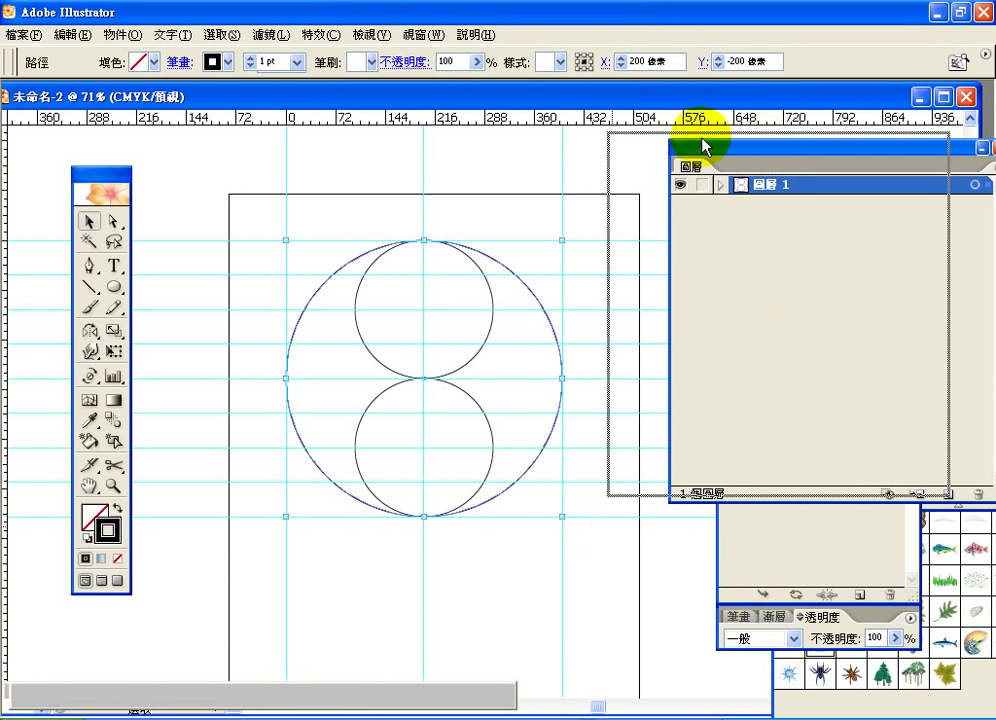
pyautogui.click(659, 178)
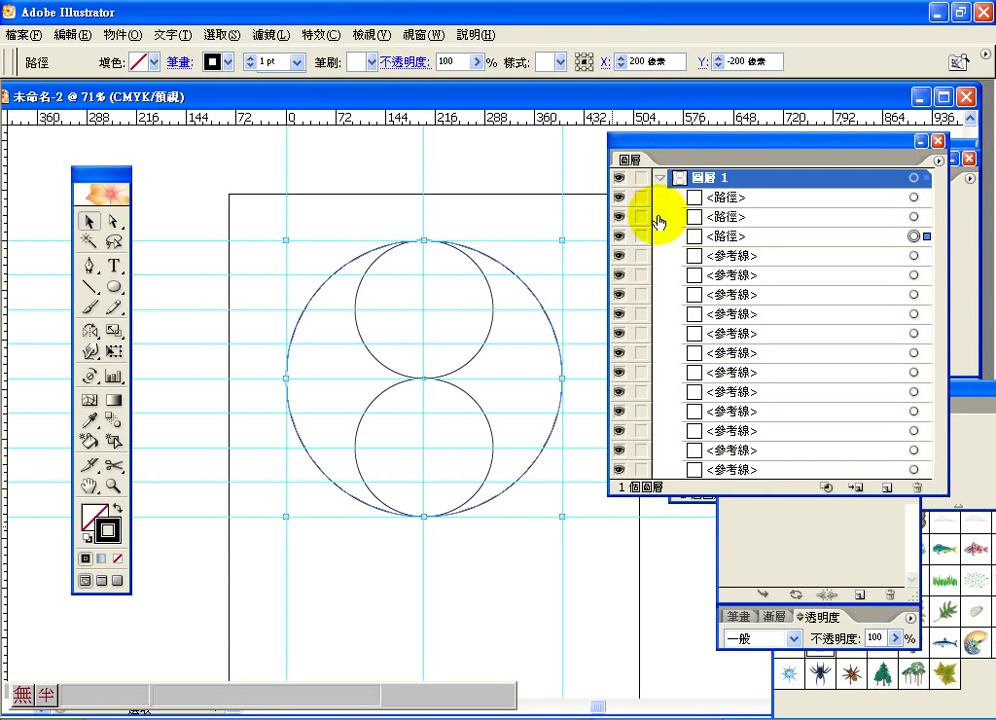
pyautogui.click(780, 263)
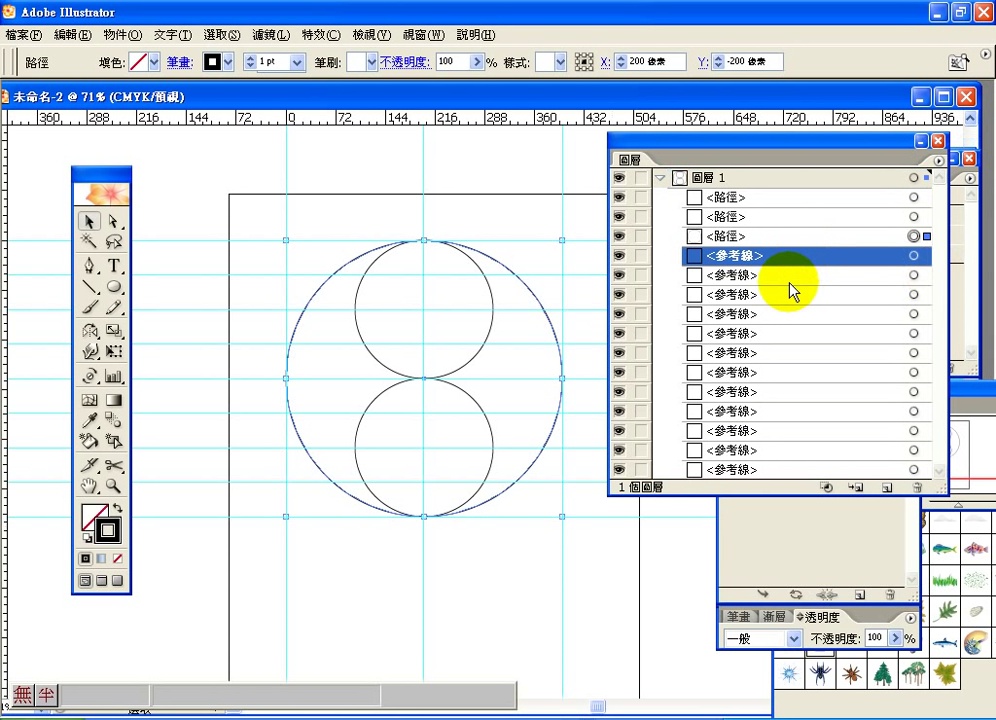
pyautogui.click(784, 277)
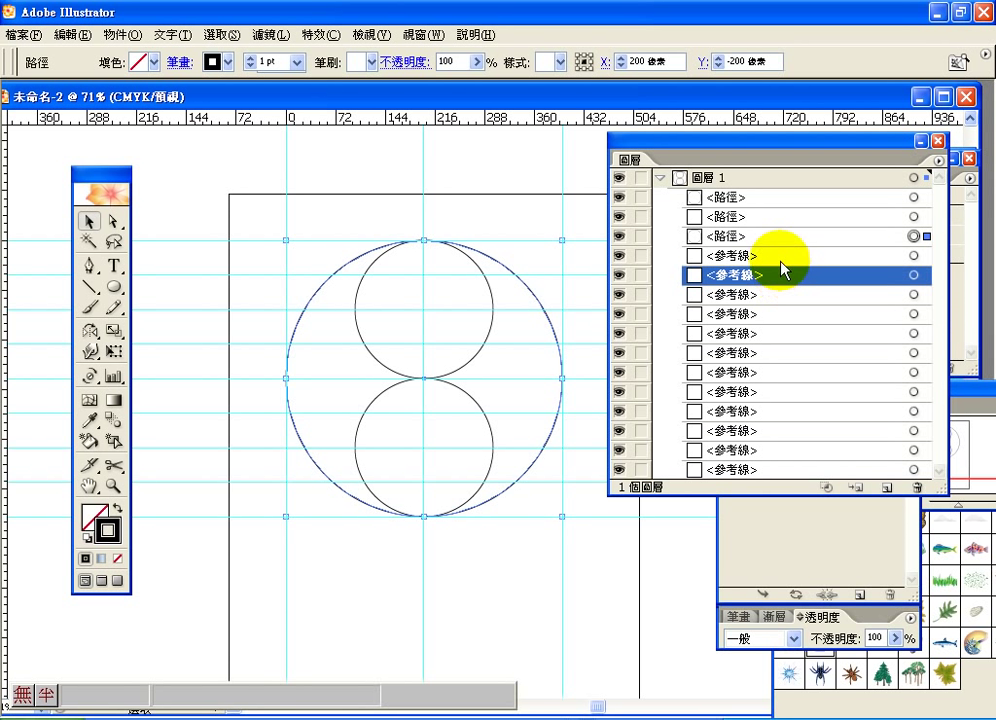
pyautogui.click(782, 258)
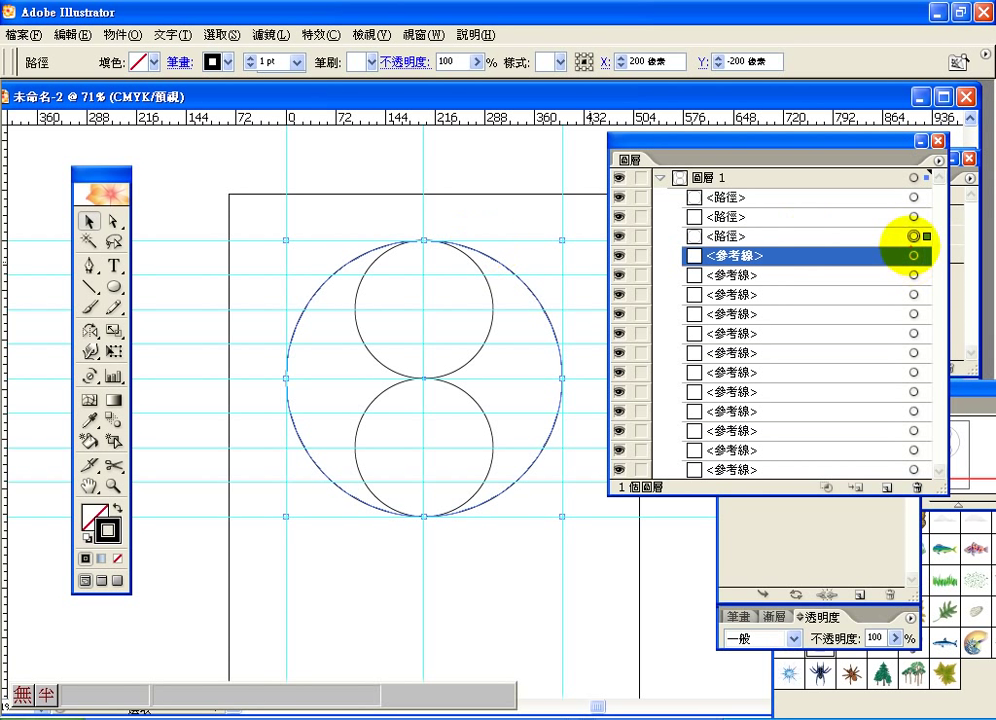
pyautogui.moveTo(905, 215)
pyautogui.mouseDown()
pyautogui.moveTo(898, 238)
pyautogui.moveTo(935, 235)
pyautogui.moveTo(928, 240)
pyautogui.mouseUp()
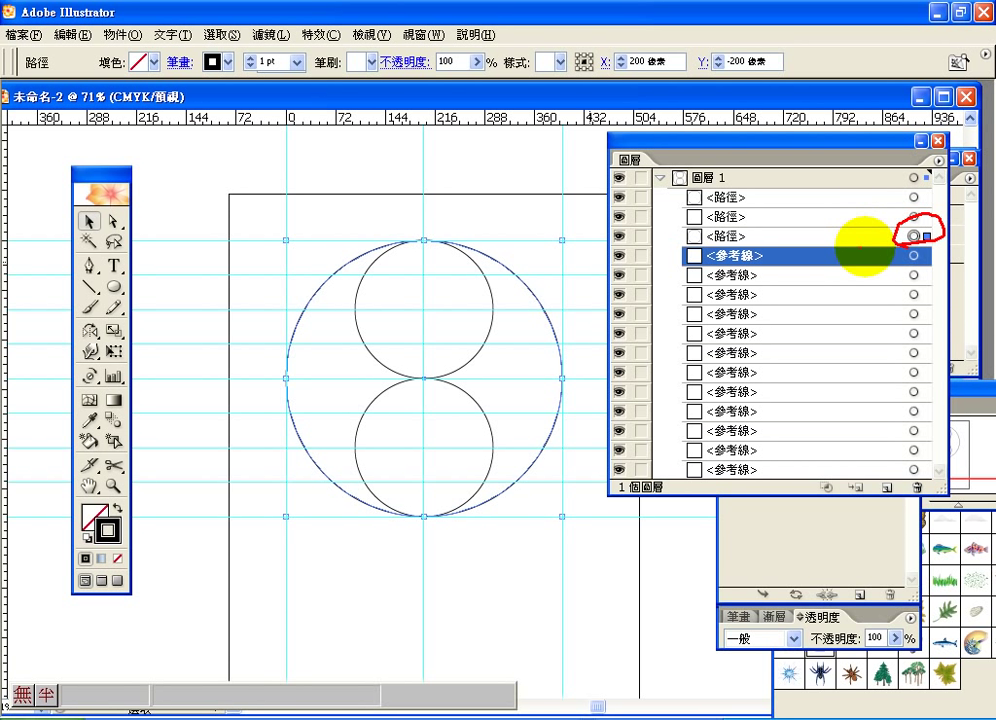
pyautogui.moveTo(828, 255); pyautogui.dragTo(849, 251)
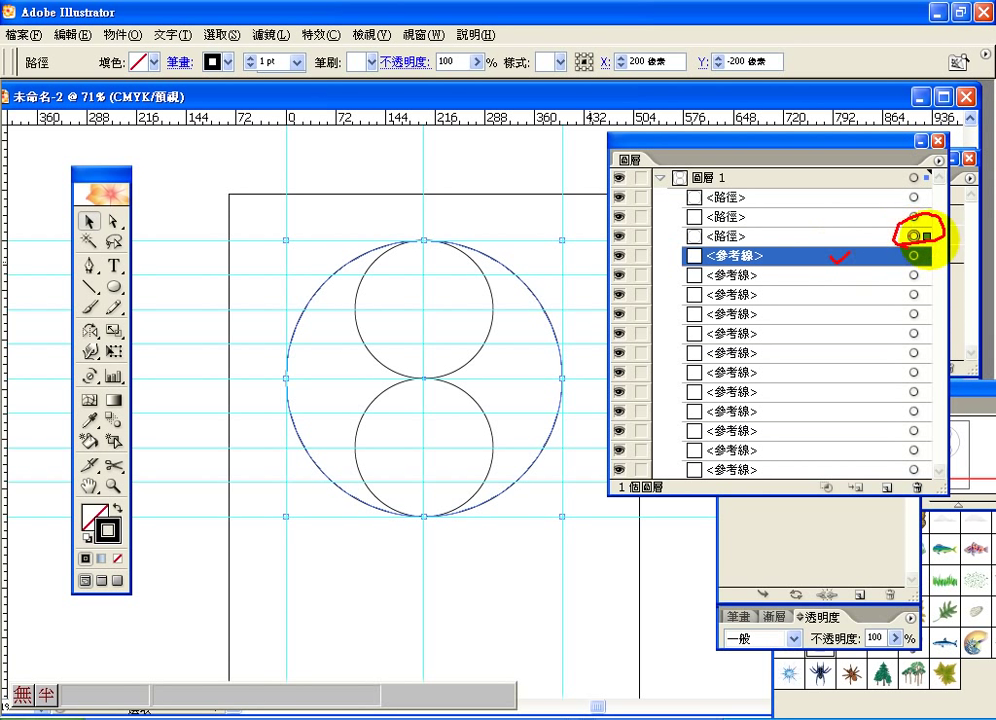
# Rename the large circle's path as 圓.
pyautogui.click(913, 235)
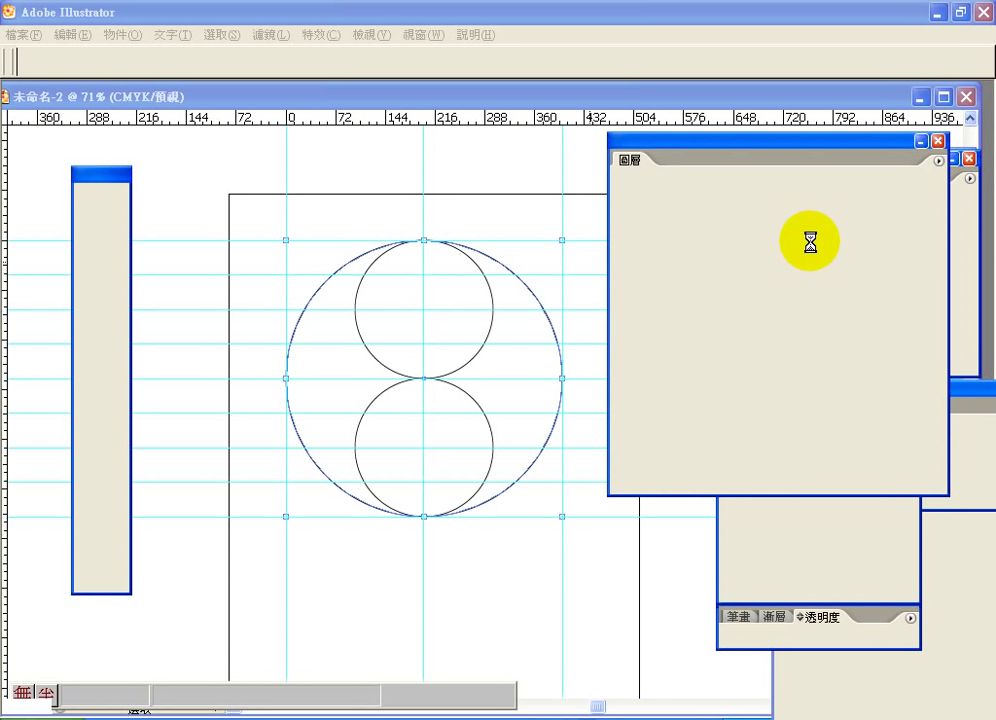
pyautogui.click(740, 240)
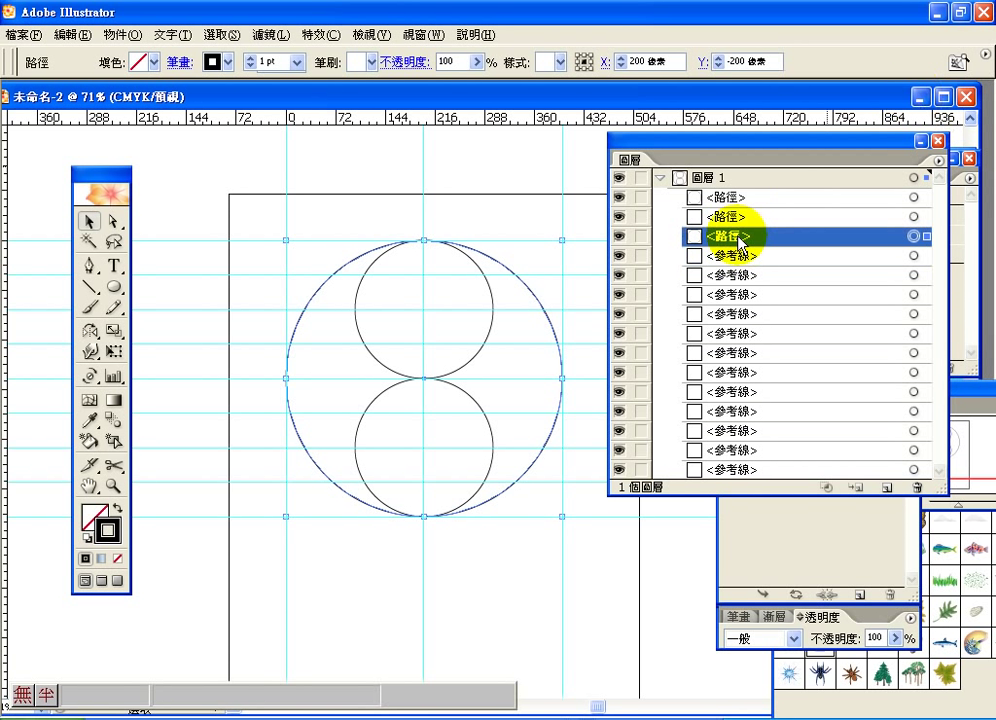
pyautogui.doubleClick(740, 240)
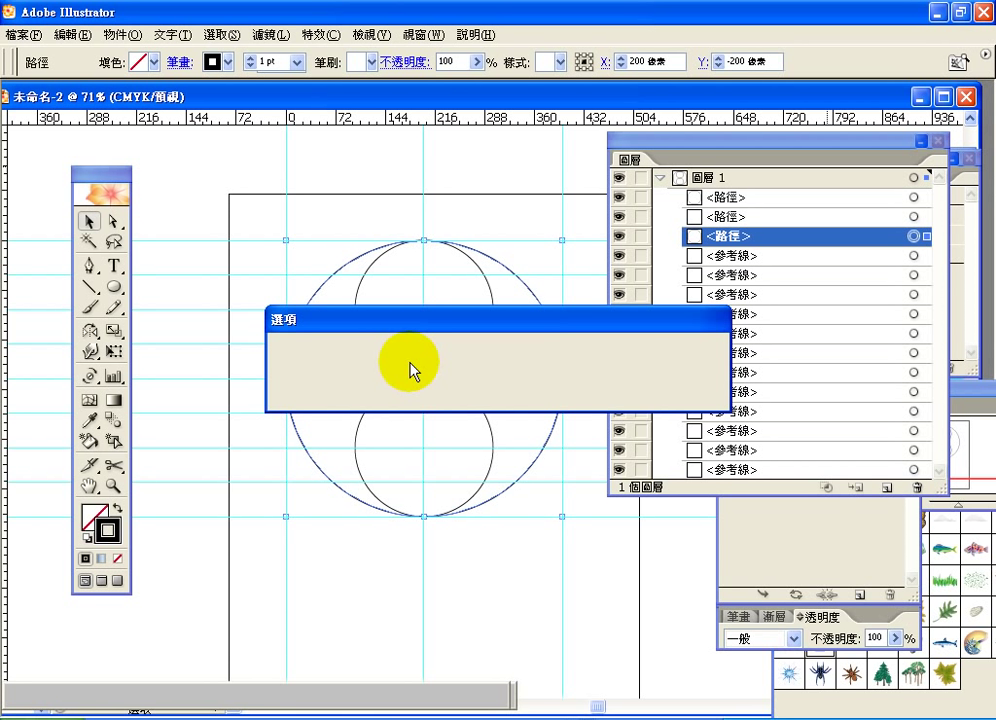
pyautogui.write('圓')
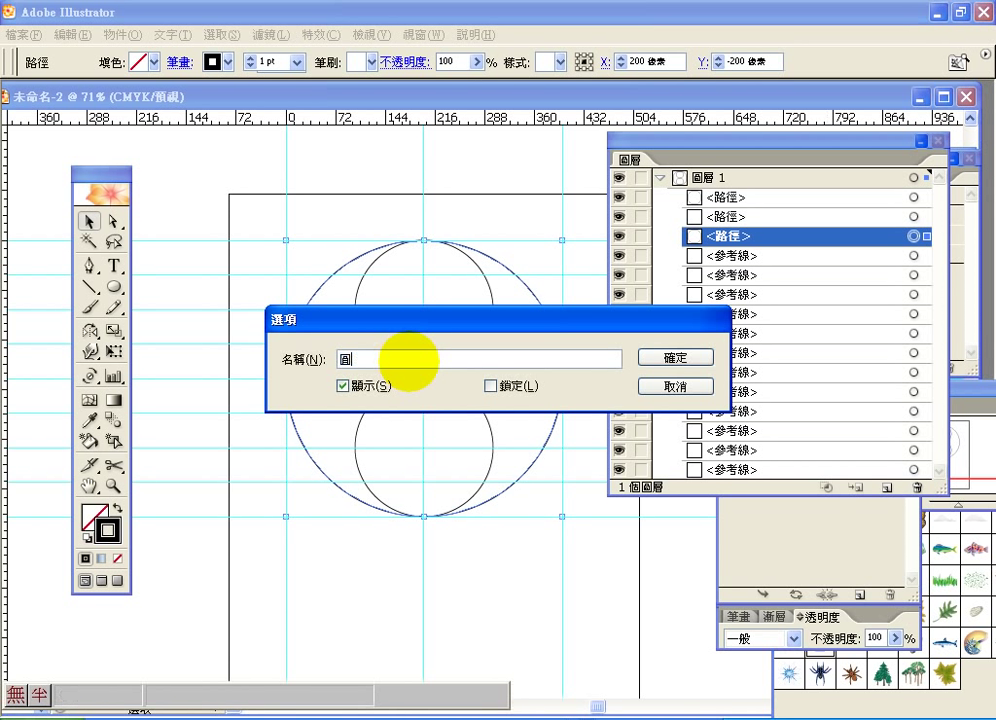
pyautogui.click(651, 360)
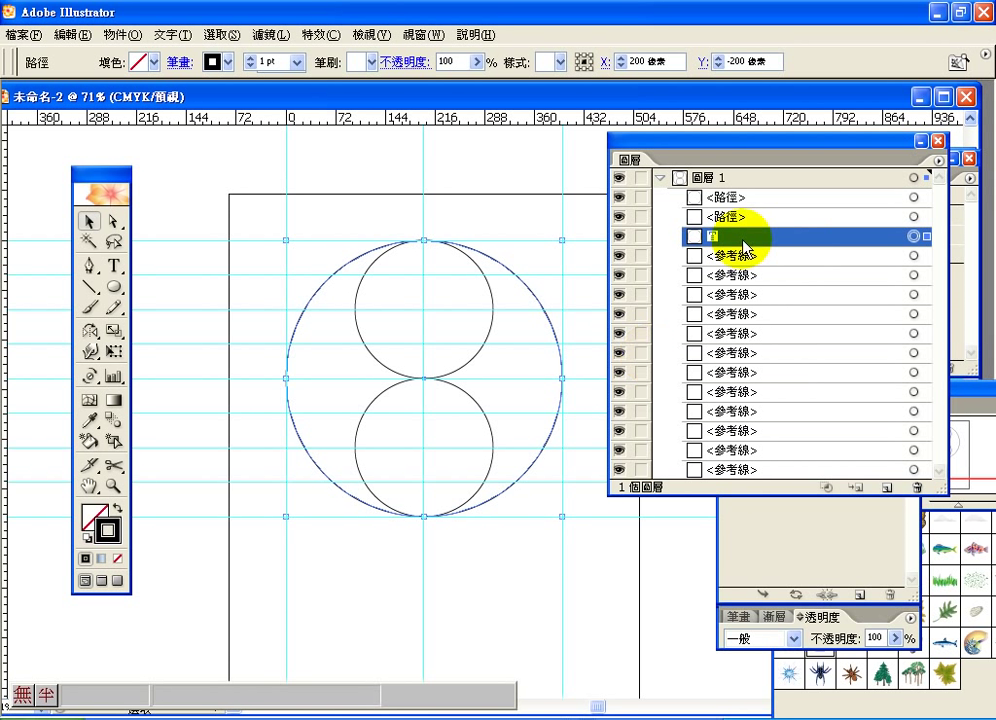
# Duplicate the 圓 path, and hide the lower copy and both small circle paths.
pyautogui.moveTo(700, 234); pyautogui.dragTo(885, 490)
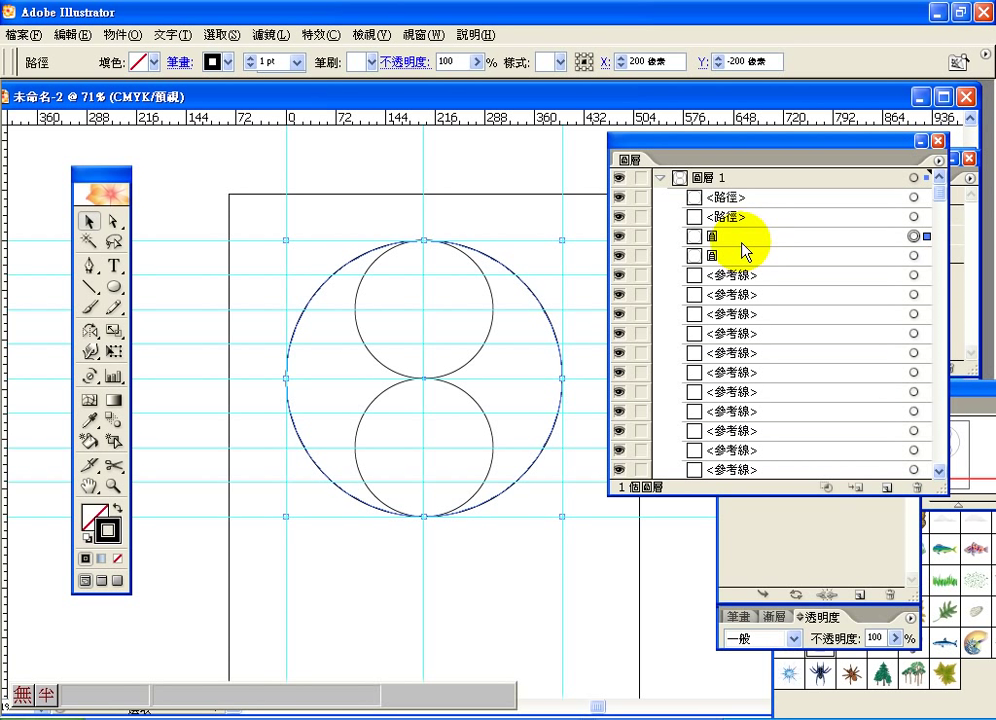
pyautogui.click(619, 256)
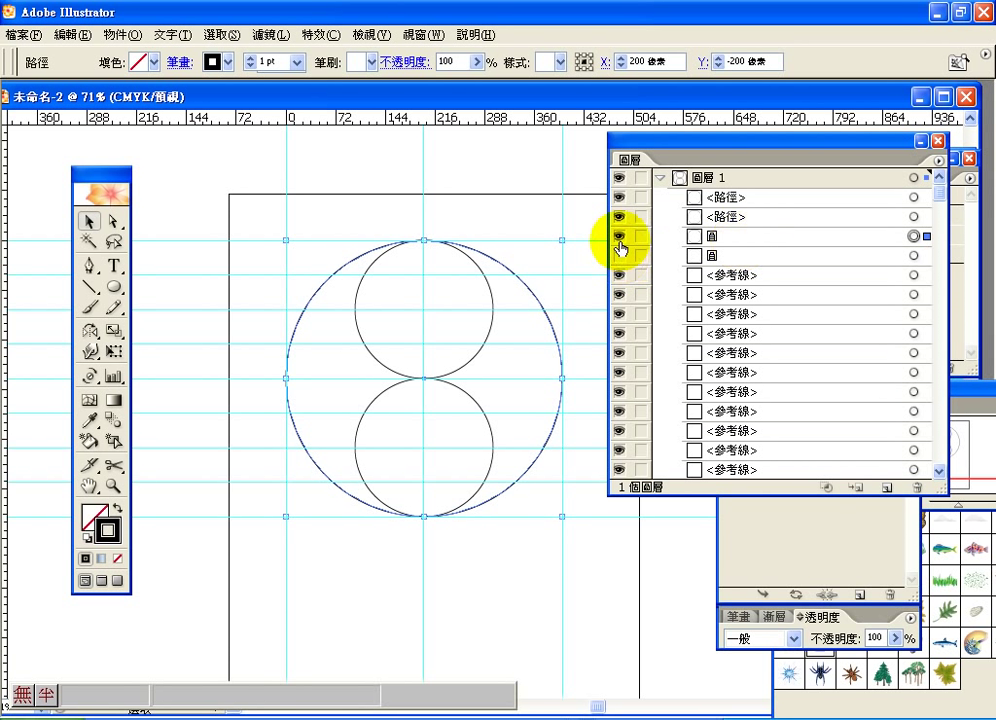
pyautogui.click(619, 197)
pyautogui.click(619, 216)
pyautogui.click(619, 217)
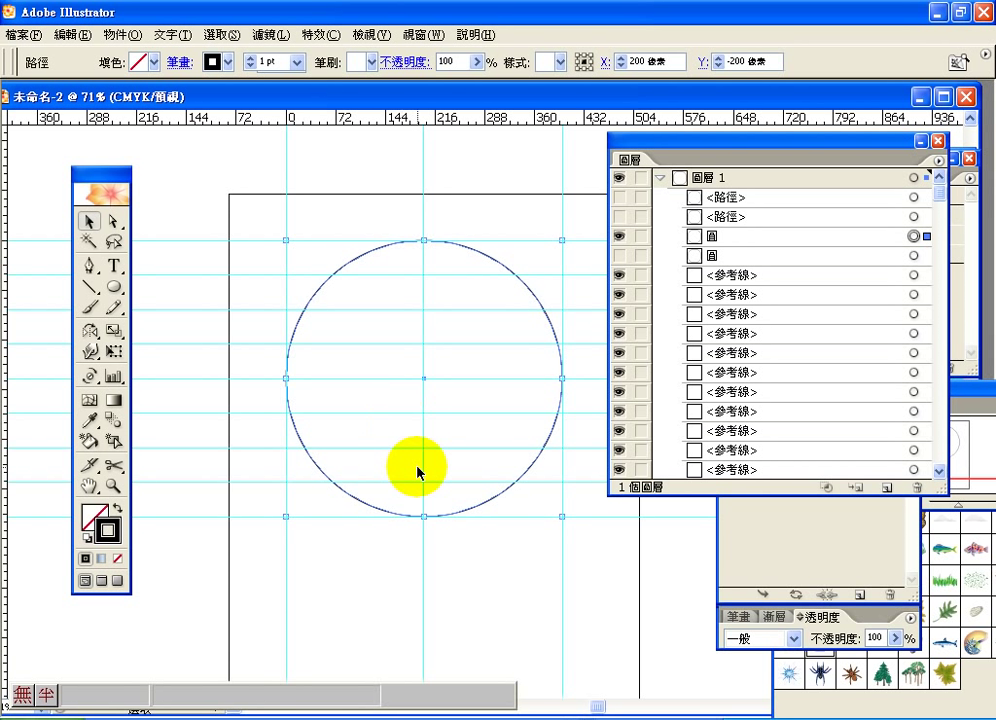
# Cut the visible large circle into two halves at its top and bottom anchor points with the Scissors tool.
pyautogui.click(114, 466)
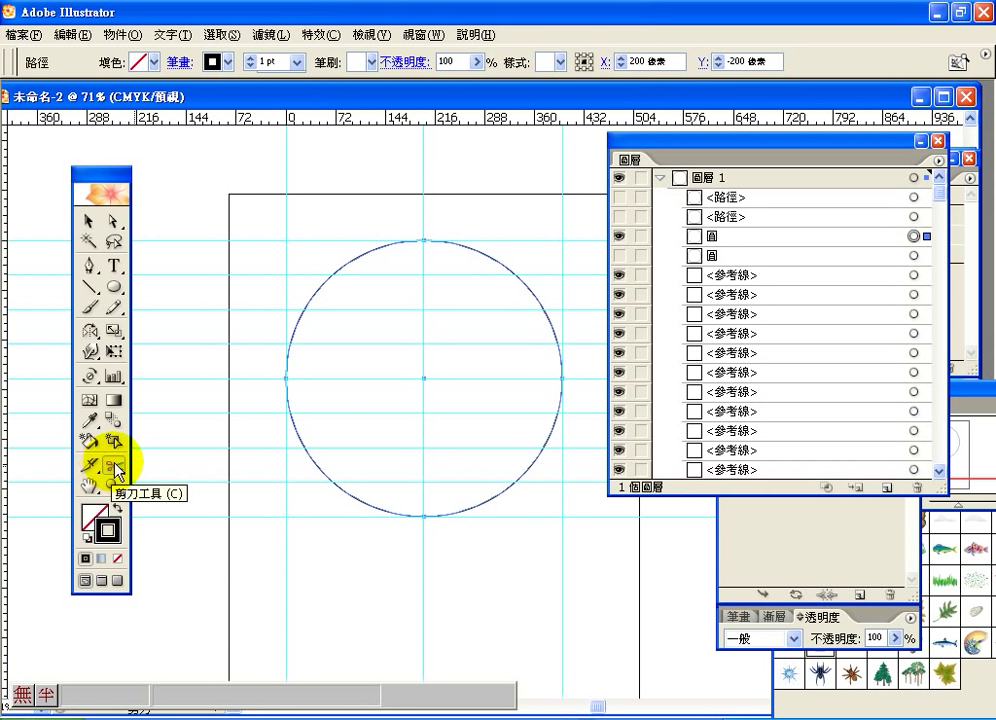
pyautogui.click(424, 240)
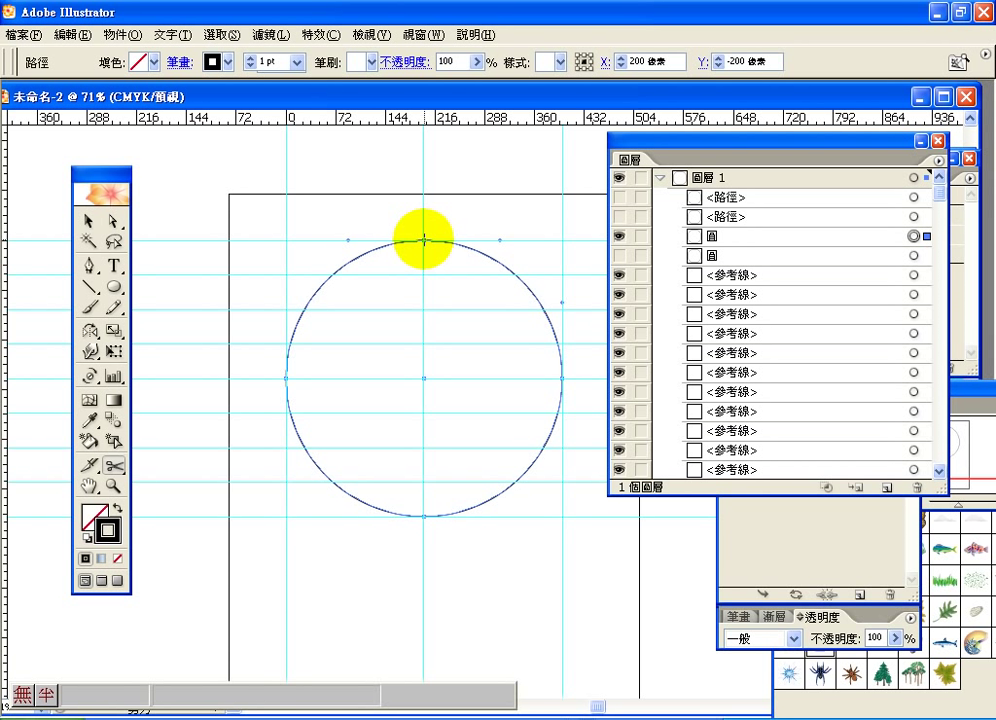
pyautogui.click(424, 515)
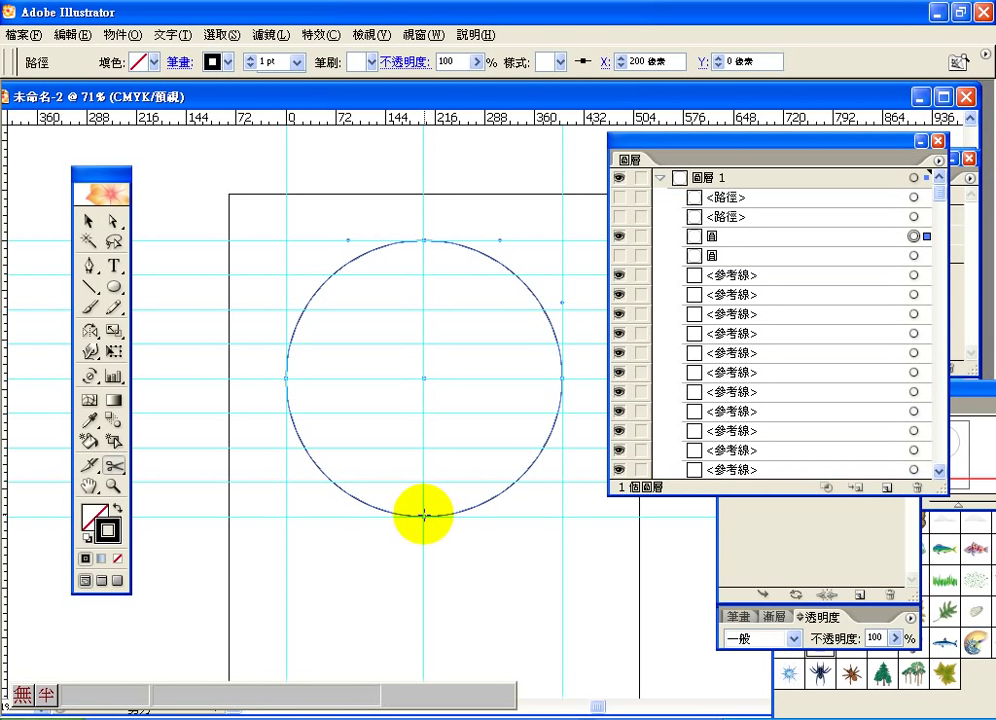
pyautogui.click(424, 515)
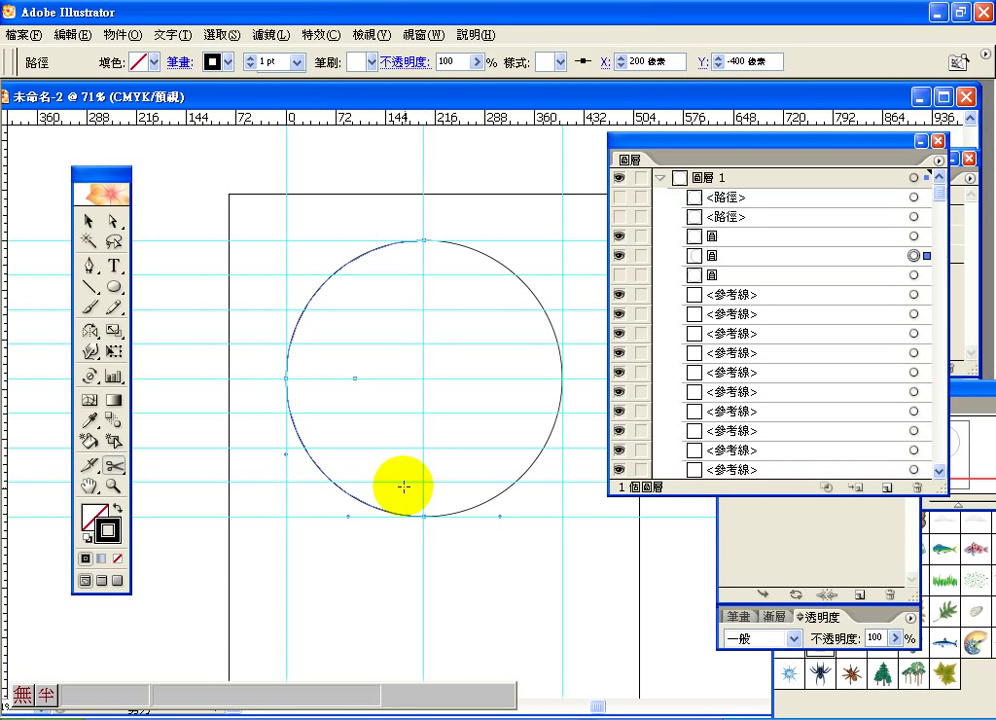
pyautogui.click(88, 220)
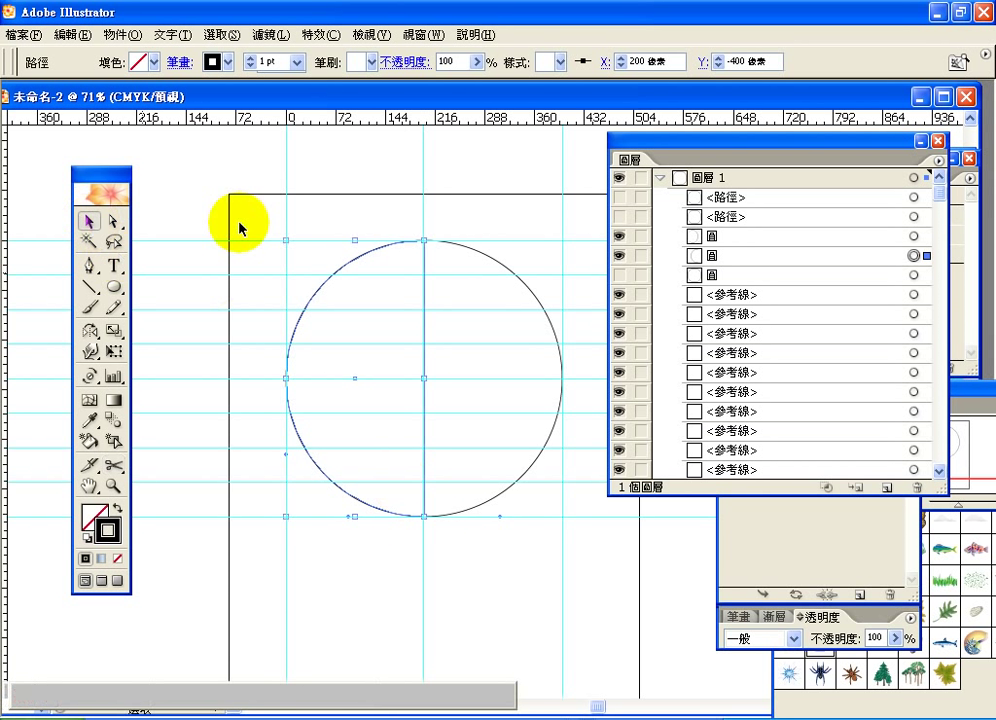
# Hide both halves of the large circle and leave only the upper small circle visible.
pyautogui.click(490, 261)
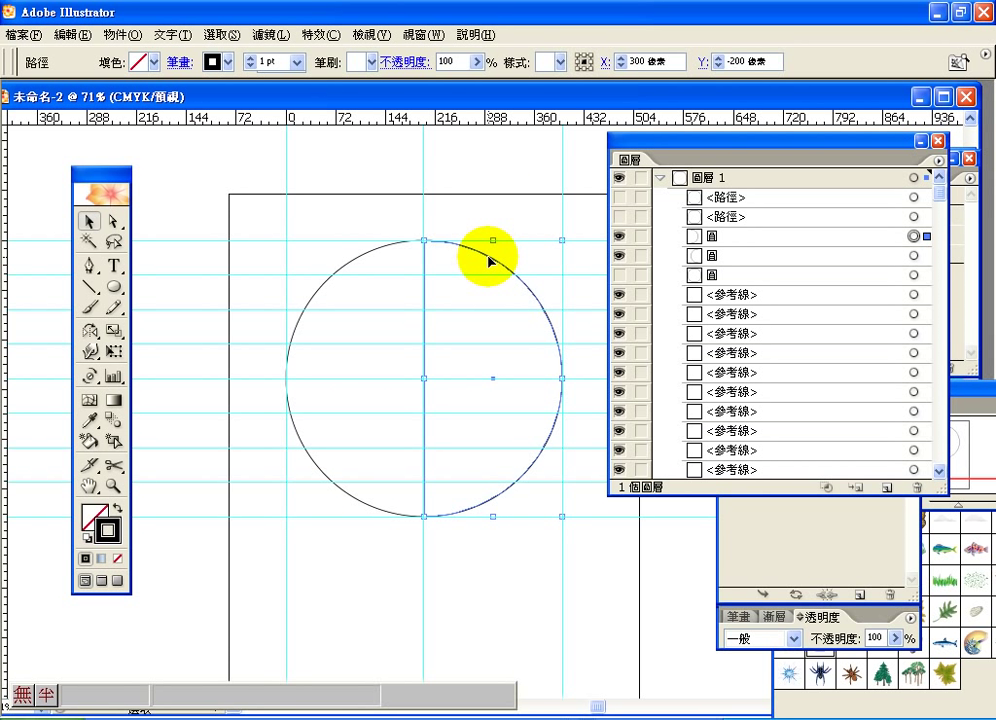
pyautogui.click(619, 198)
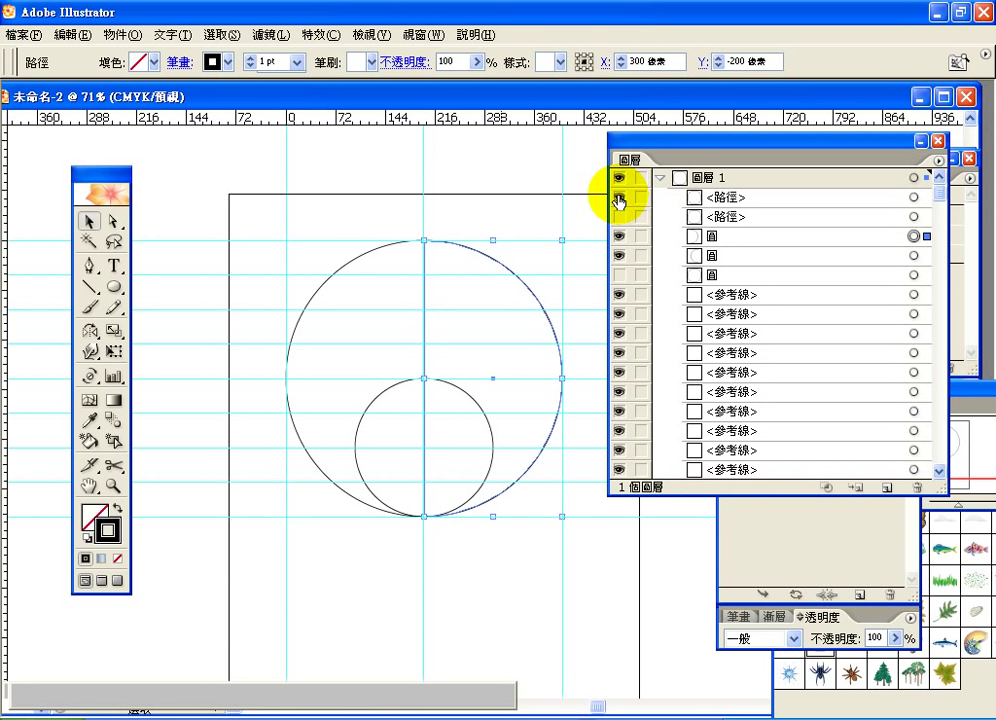
pyautogui.click(619, 217)
pyautogui.click(619, 198)
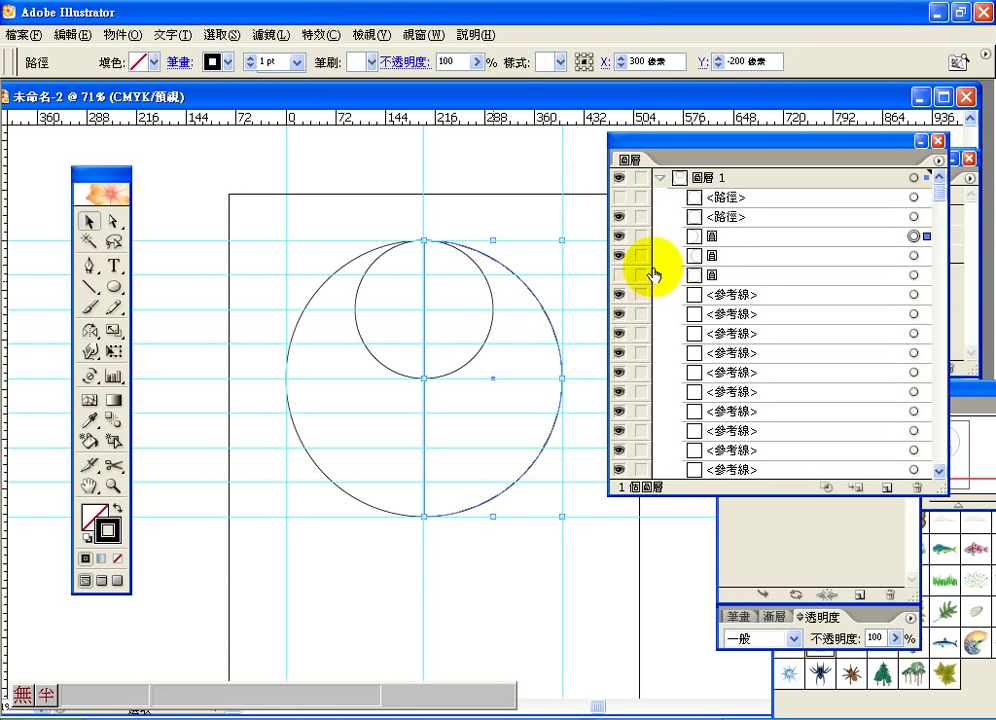
pyautogui.click(619, 237)
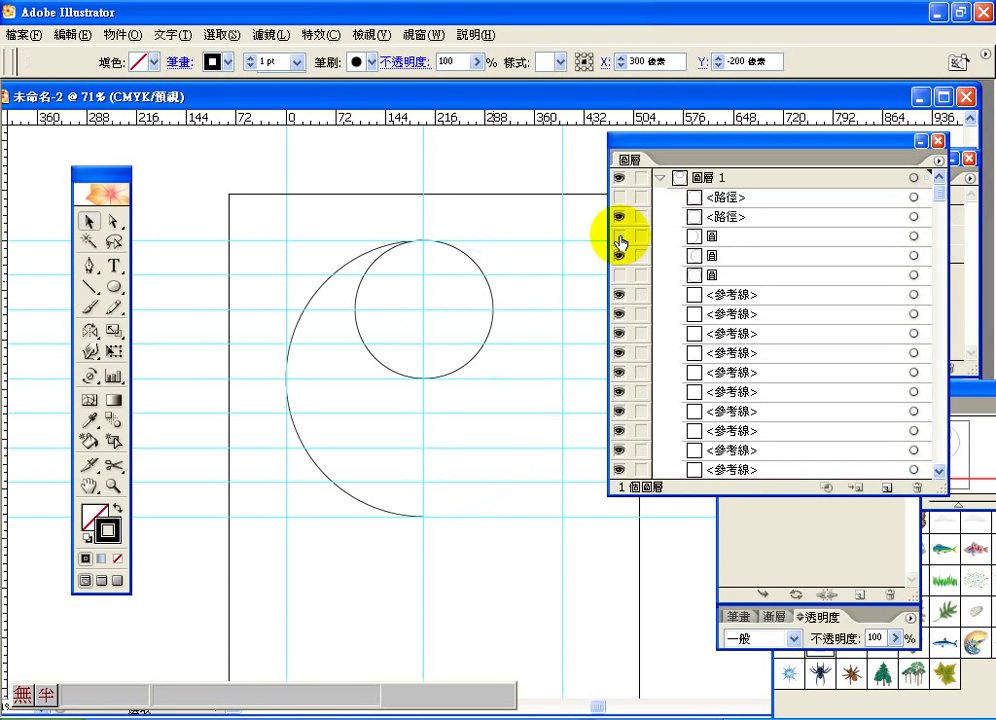
pyautogui.click(620, 257)
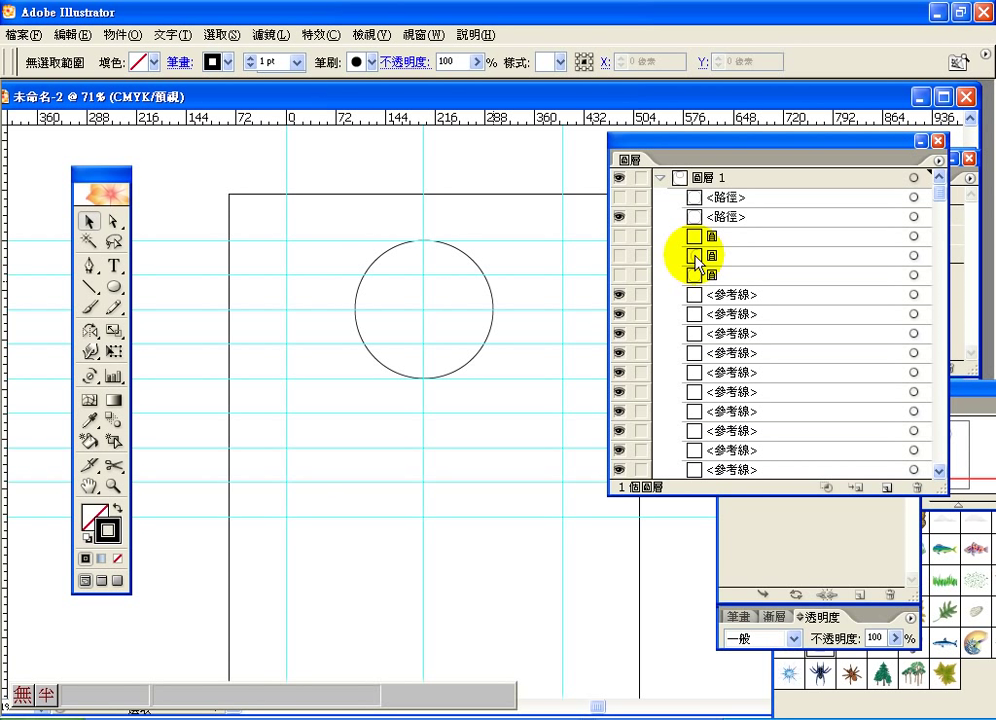
pyautogui.click(696, 242)
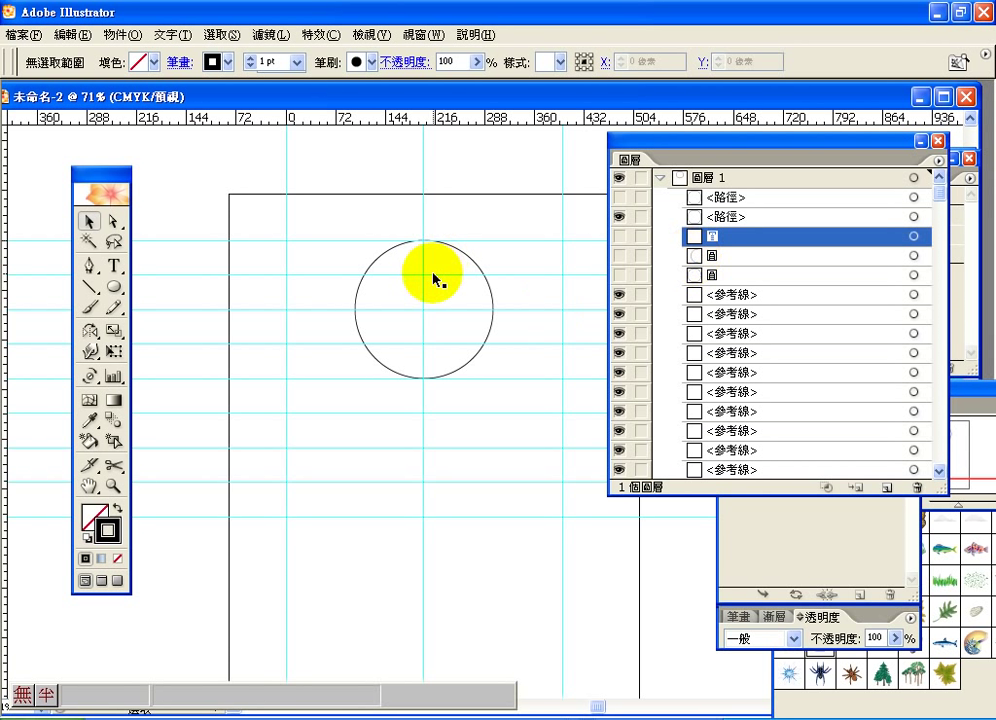
# Cut the upper small circle into two halves at its top and bottom anchor points with the Scissors tool.
pyautogui.click(395, 252)
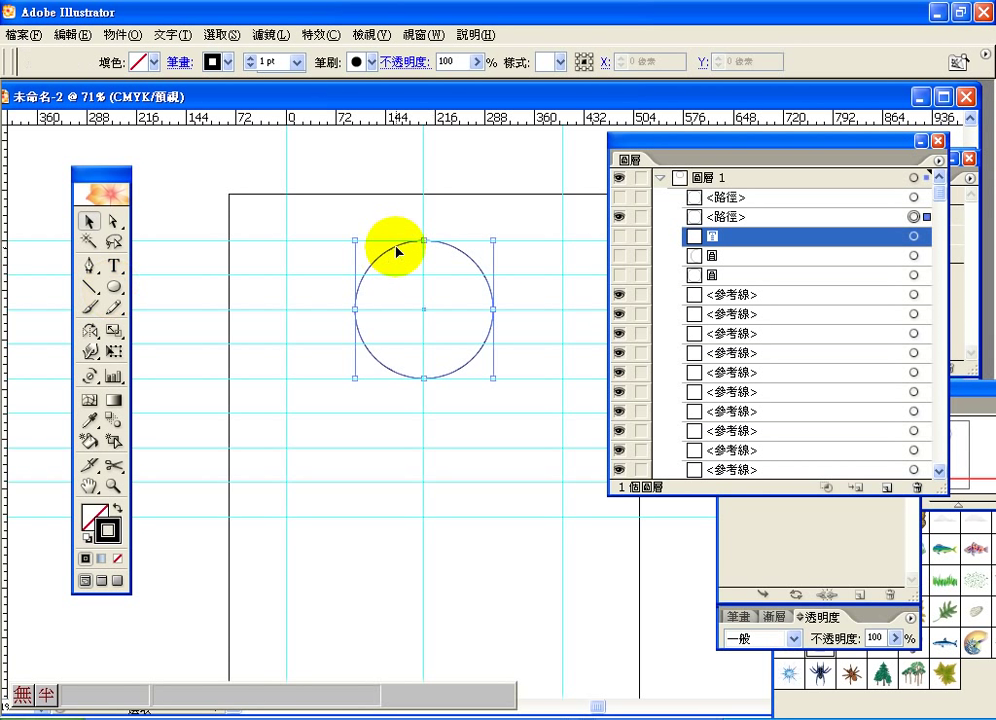
pyautogui.click(113, 465)
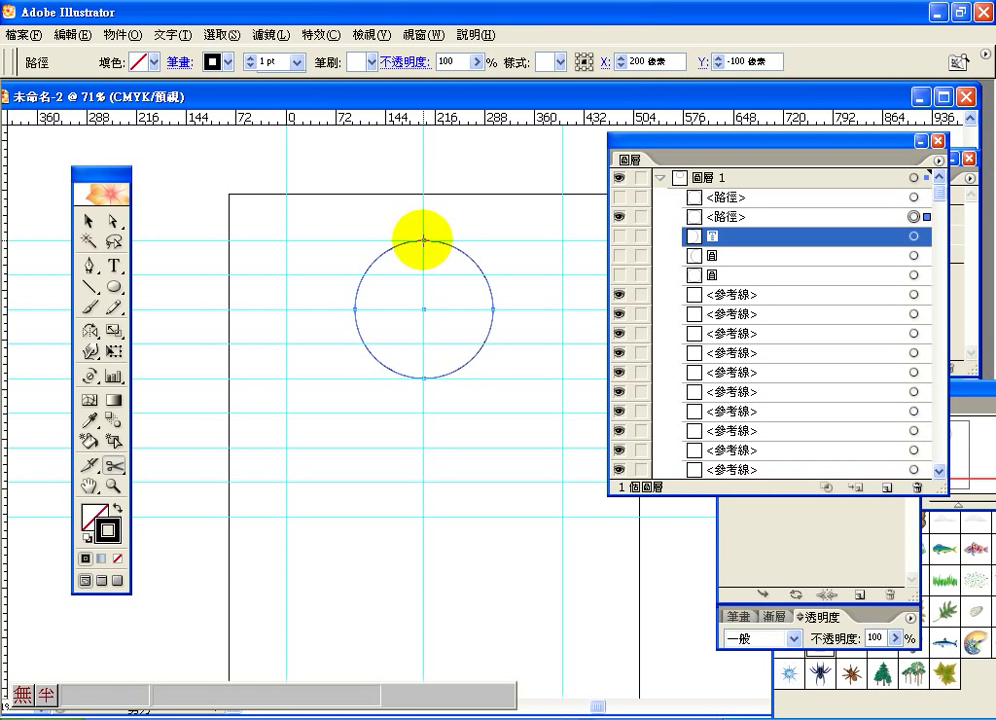
pyautogui.click(423, 240)
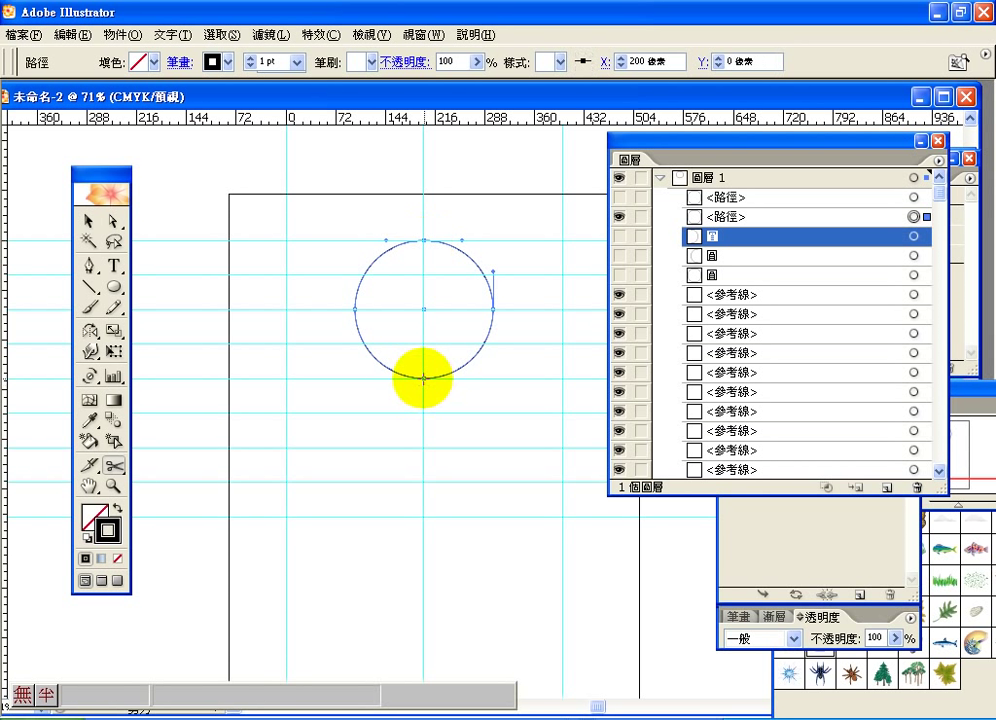
pyautogui.click(423, 378)
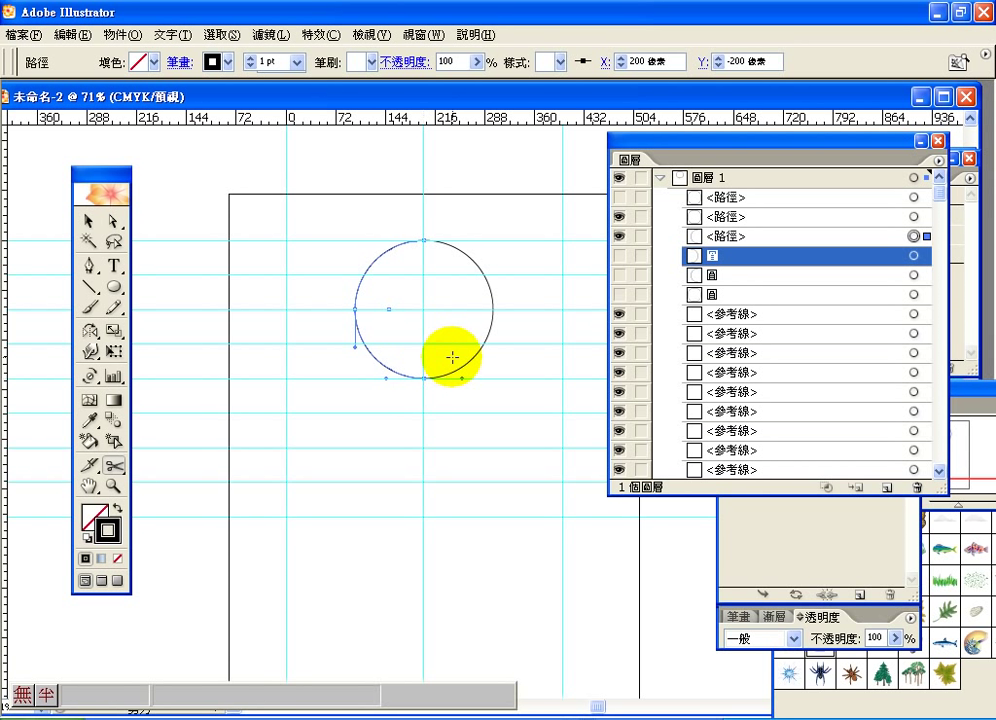
pyautogui.click(89, 220)
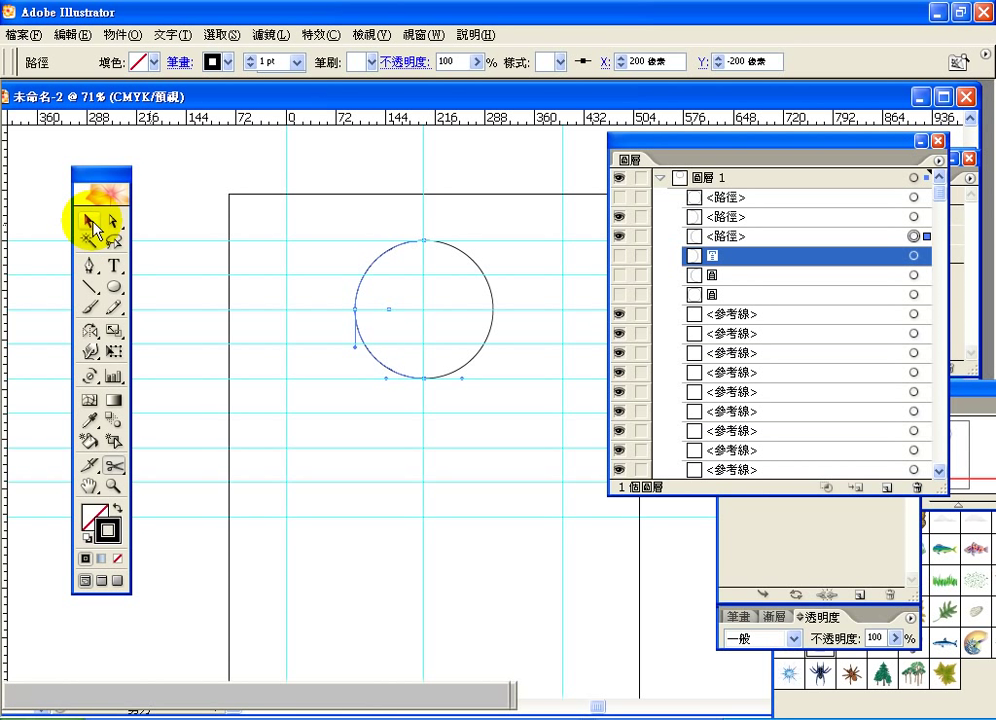
# Show only the lower small circle and cut it into two halves at its top and bottom anchor points with the Scissors tool.
pyautogui.click(618, 197)
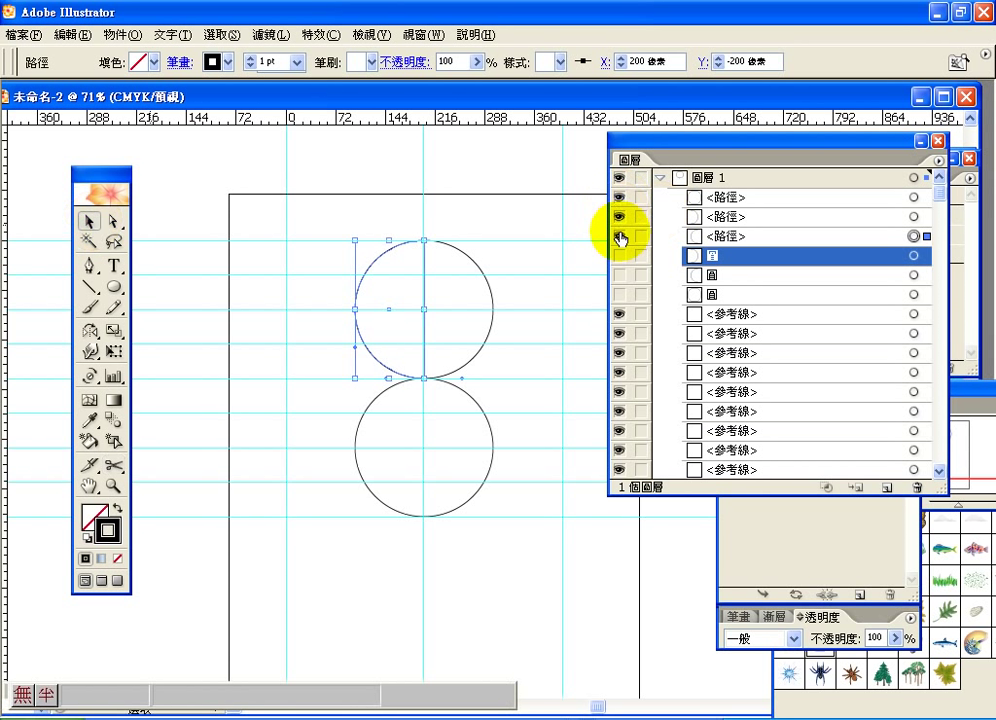
pyautogui.click(618, 216)
pyautogui.click(620, 273)
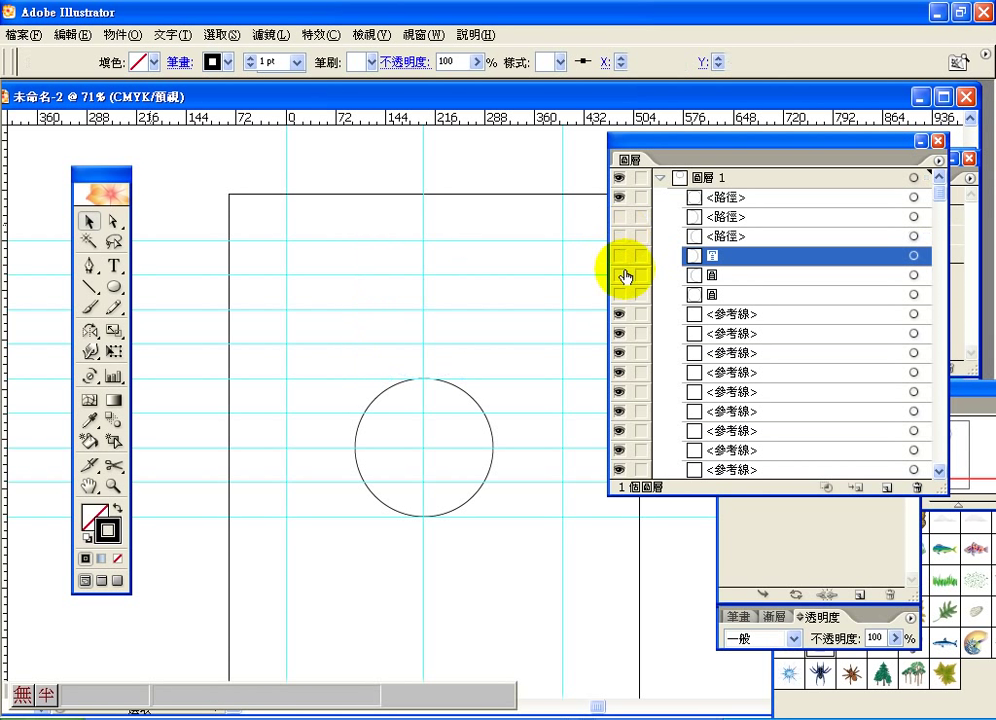
pyautogui.click(473, 402)
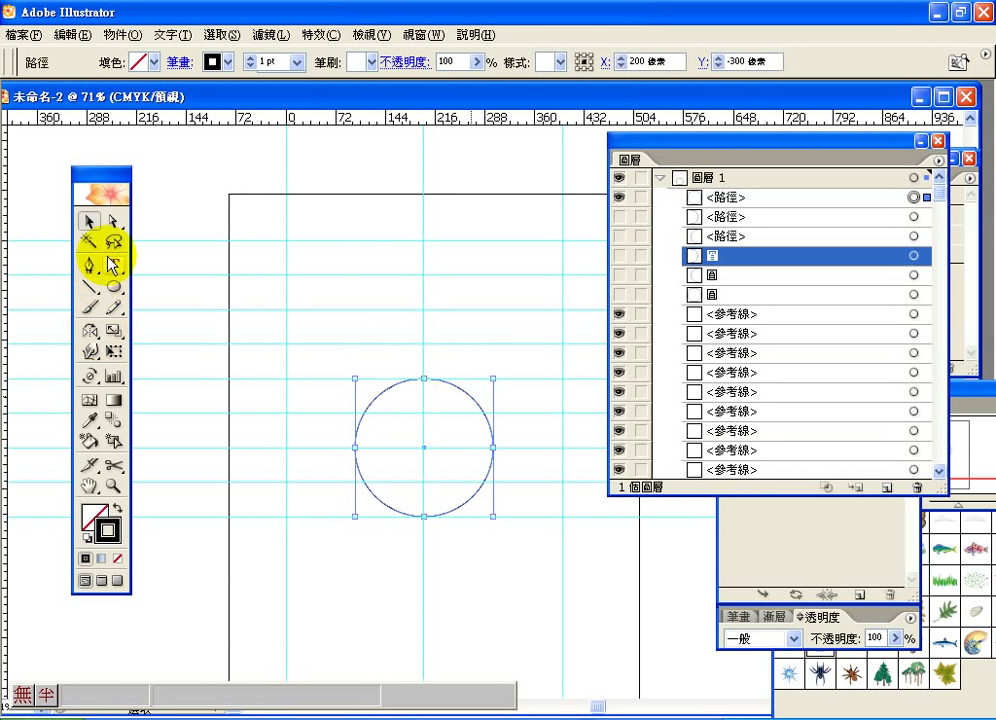
pyautogui.click(115, 464)
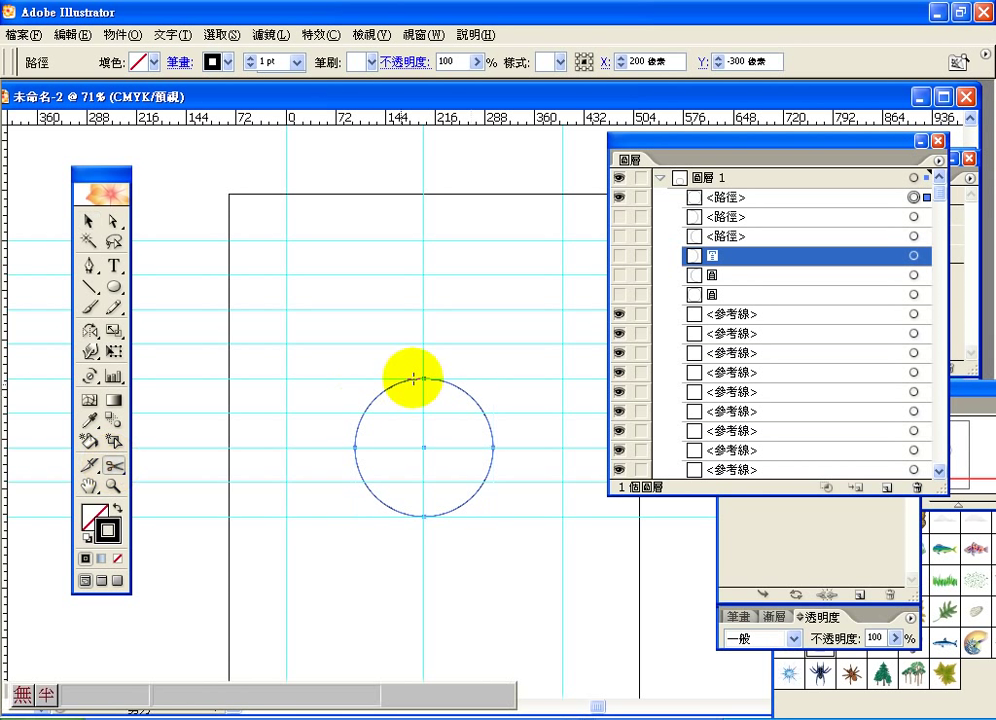
pyautogui.click(424, 378)
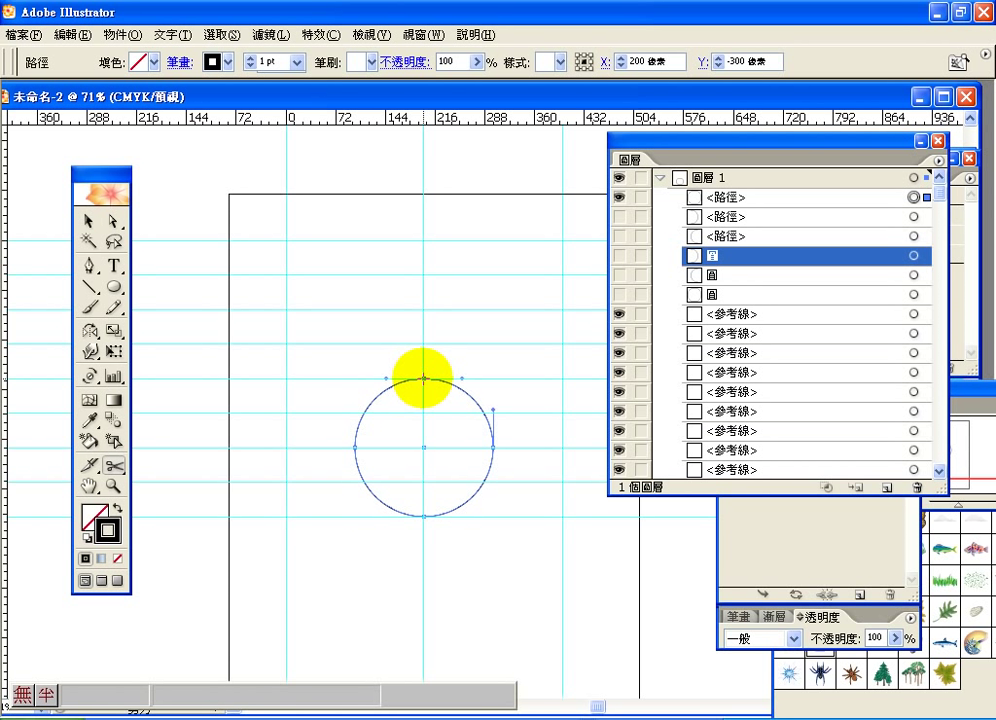
pyautogui.click(424, 516)
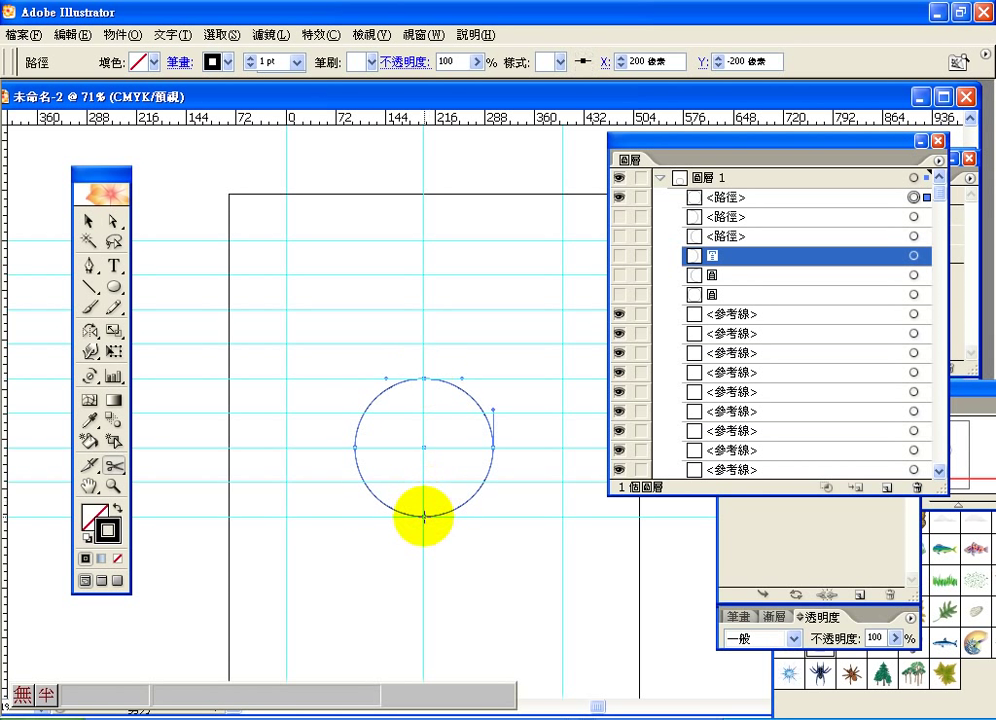
pyautogui.click(424, 516)
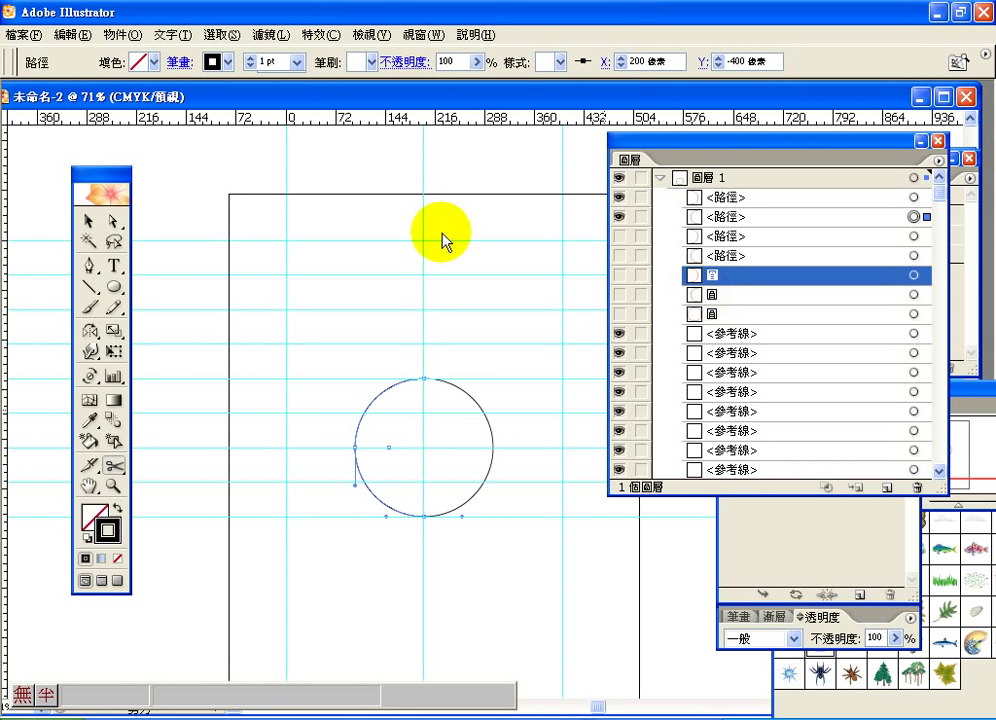
pyautogui.click(89, 221)
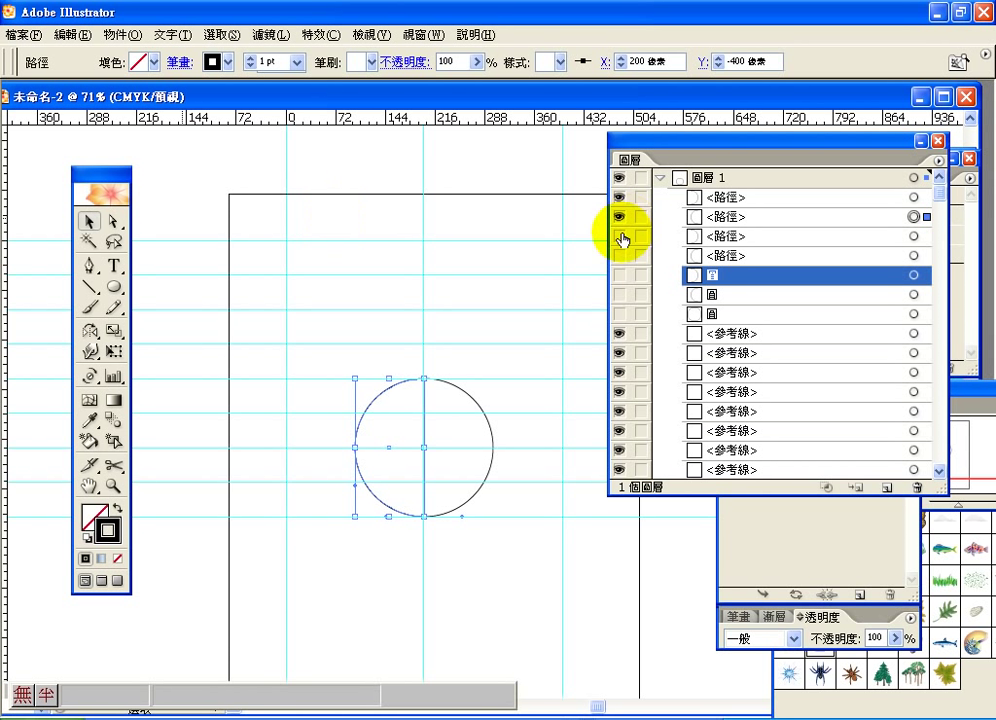
# Show the halves of all three cut circles together, keeping the uncut 圓 copy hidden.
pyautogui.moveTo(620, 274); pyautogui.dragTo(621, 296)
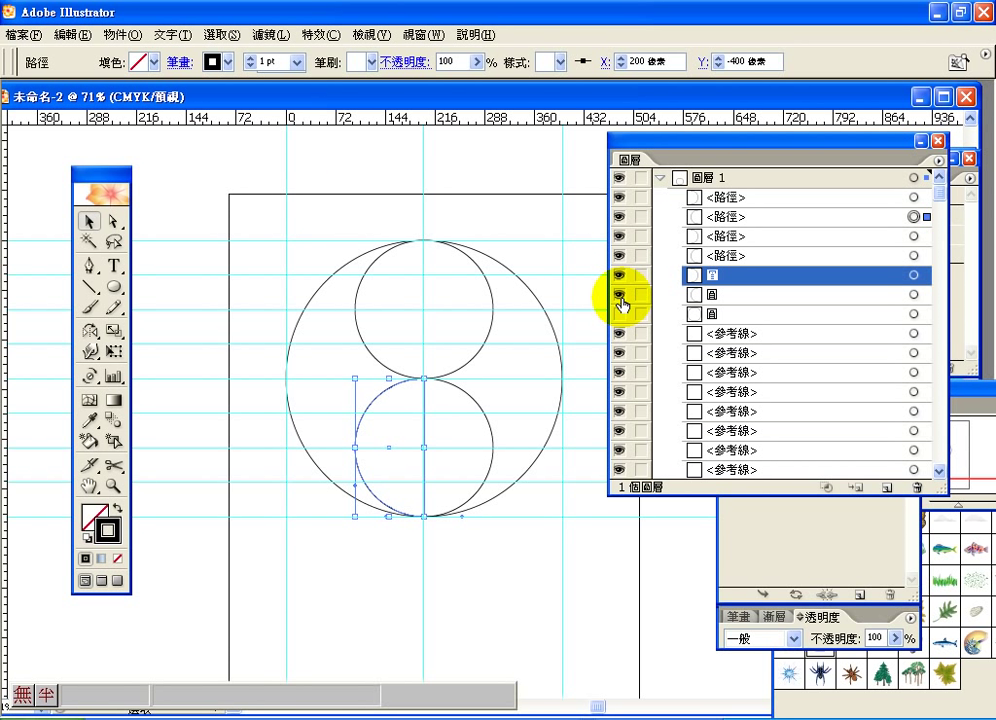
pyautogui.click(357, 296)
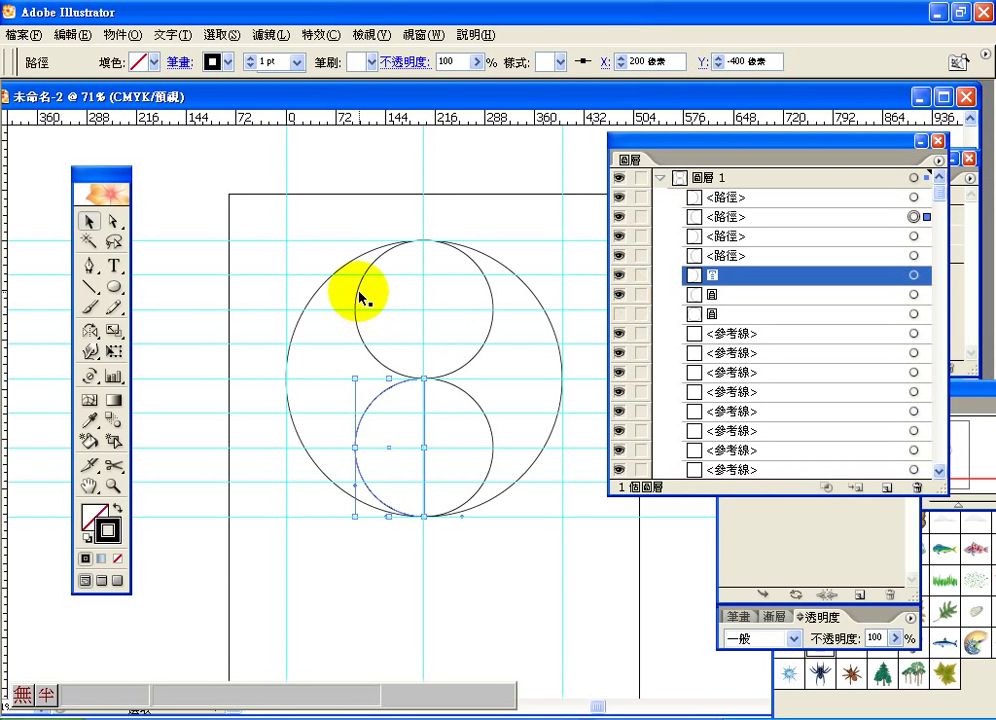
pyautogui.click(358, 296)
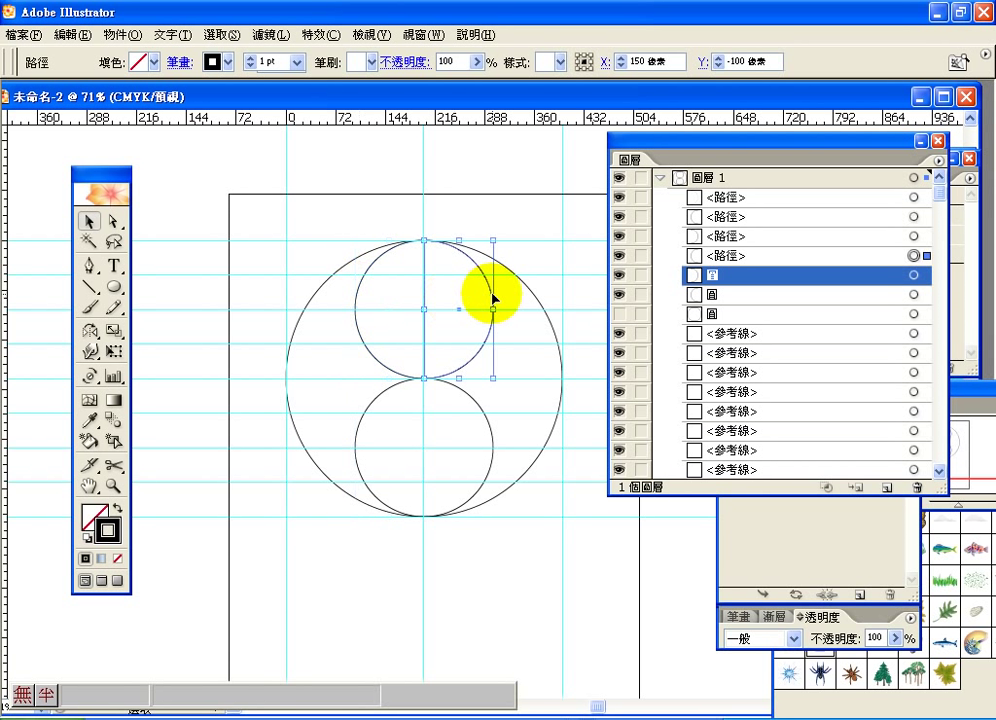
# Delete the upper small circle's right half and the lower small circle's left half.
pyautogui.click(492, 297)
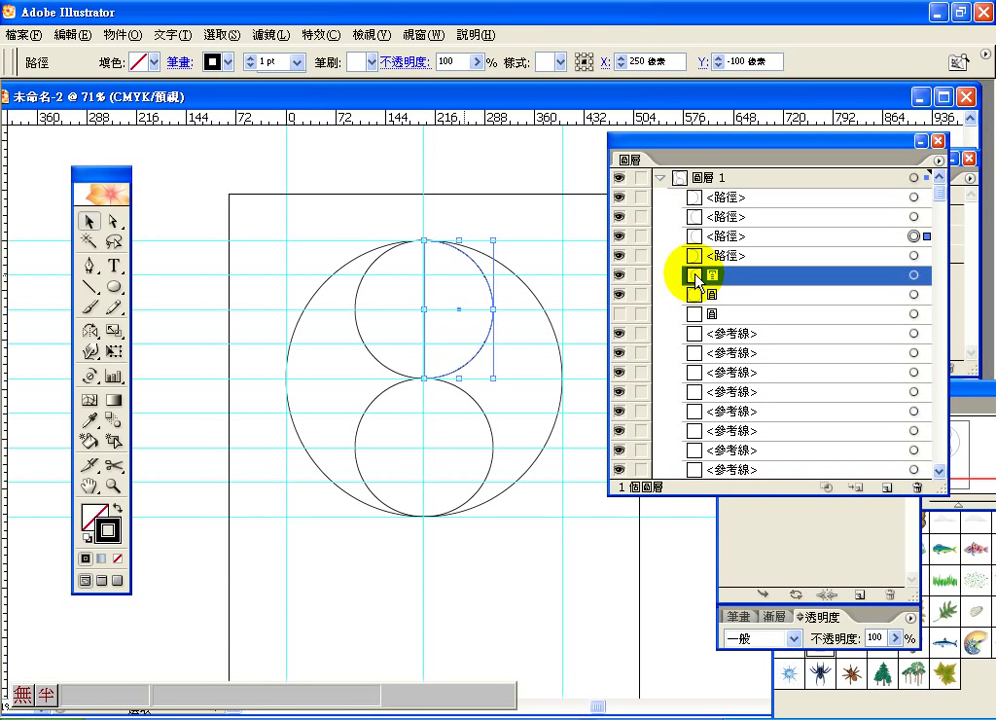
pyautogui.moveTo(697, 280); pyautogui.dragTo(916, 489)
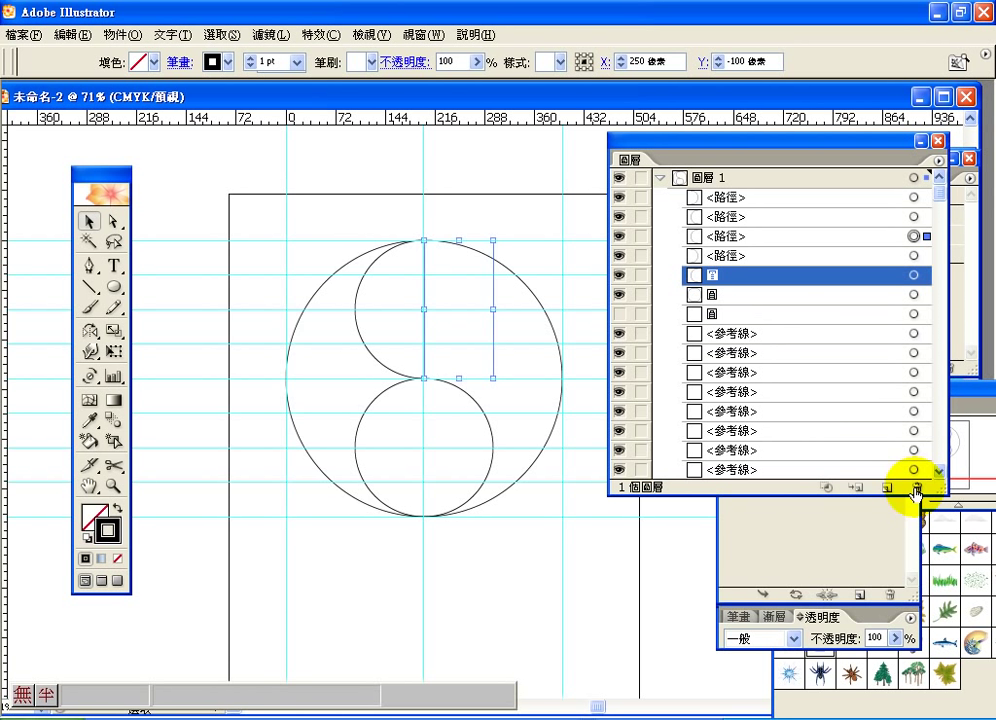
pyautogui.click(70, 35)
pyautogui.click(84, 56)
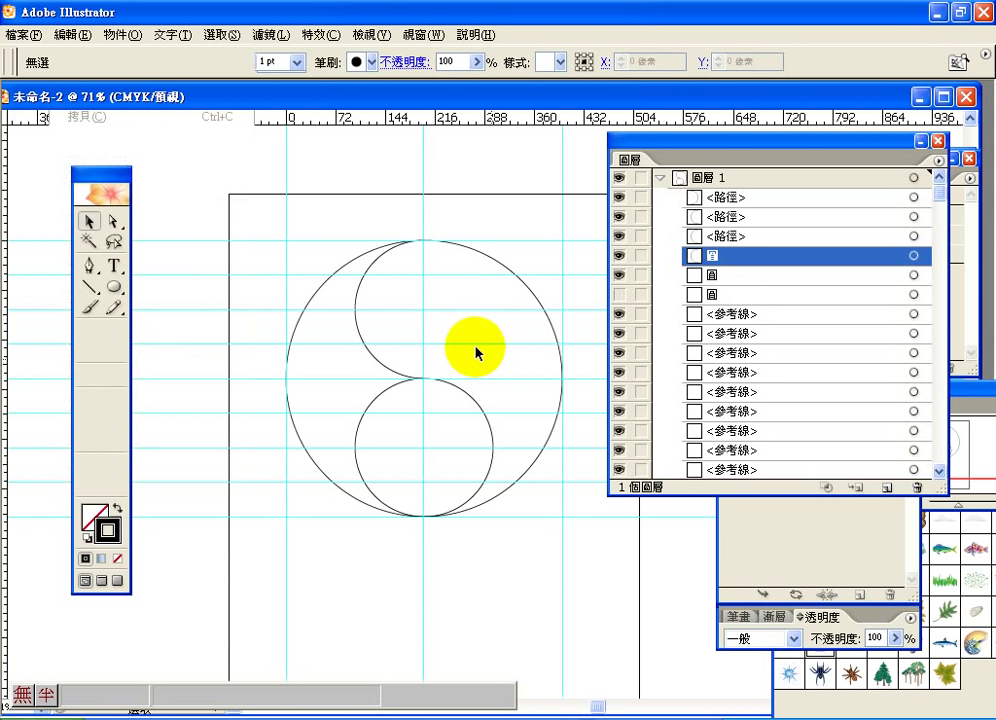
pyautogui.click(374, 404)
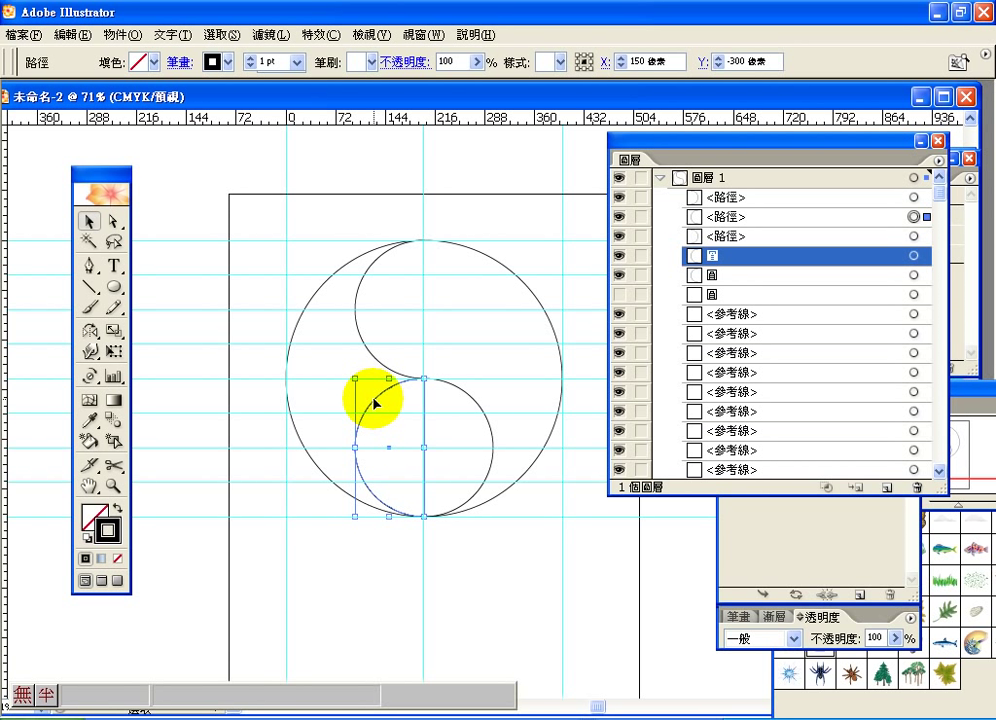
pyautogui.press('Delete')
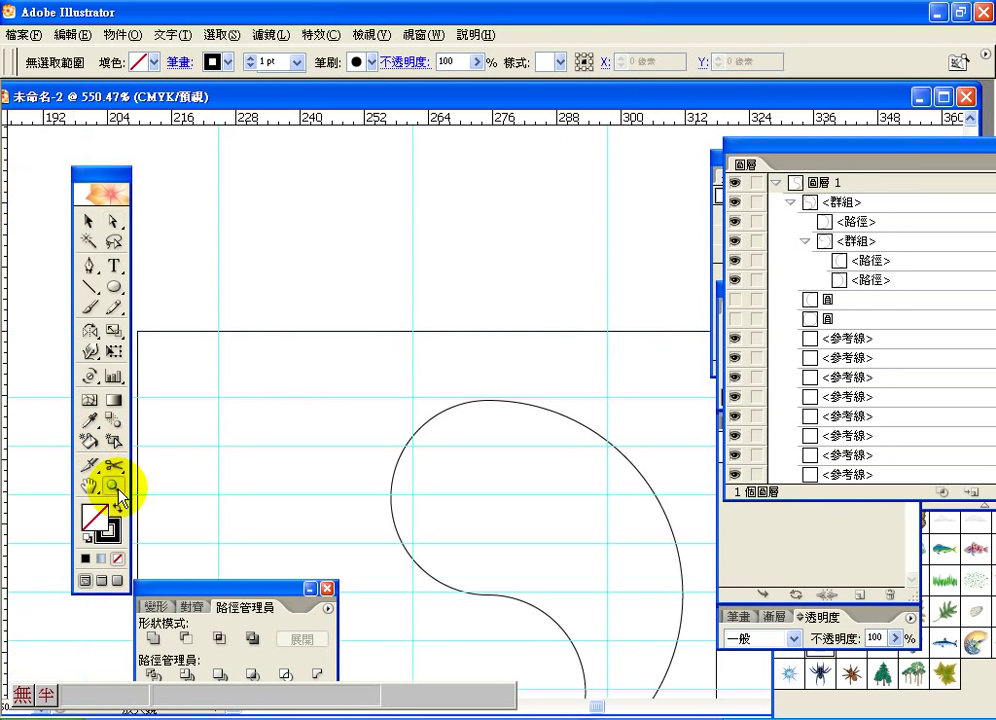
# Show the large circle's left half at 100% zoom, try moving it toward the grouped S-shaped half, and hide it again.
pyautogui.doubleClick(113, 487)
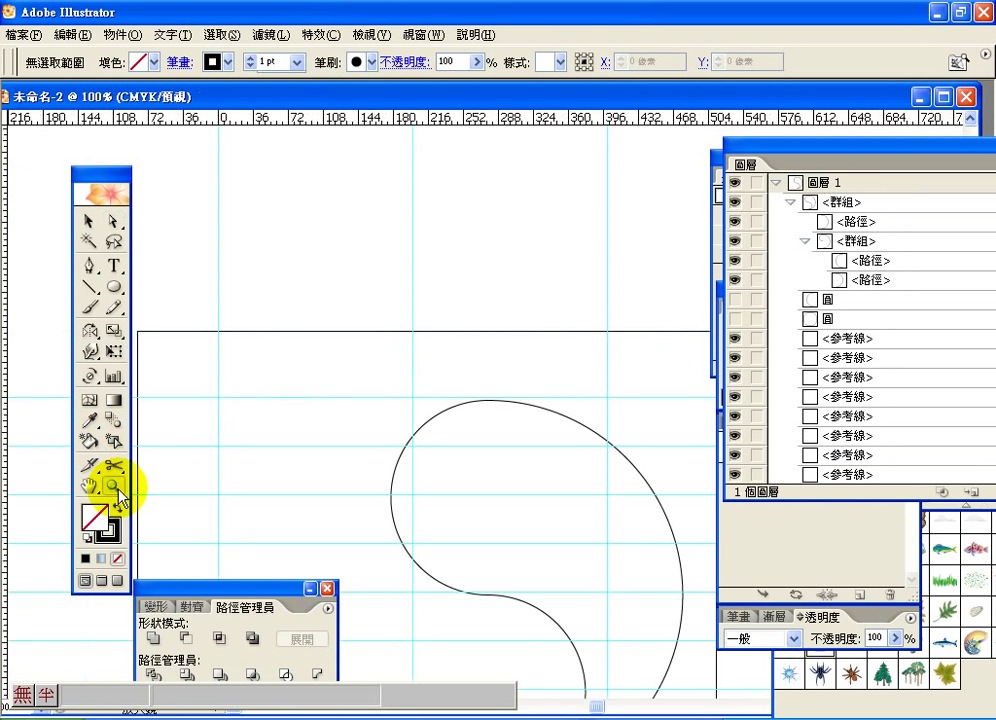
pyautogui.click(735, 300)
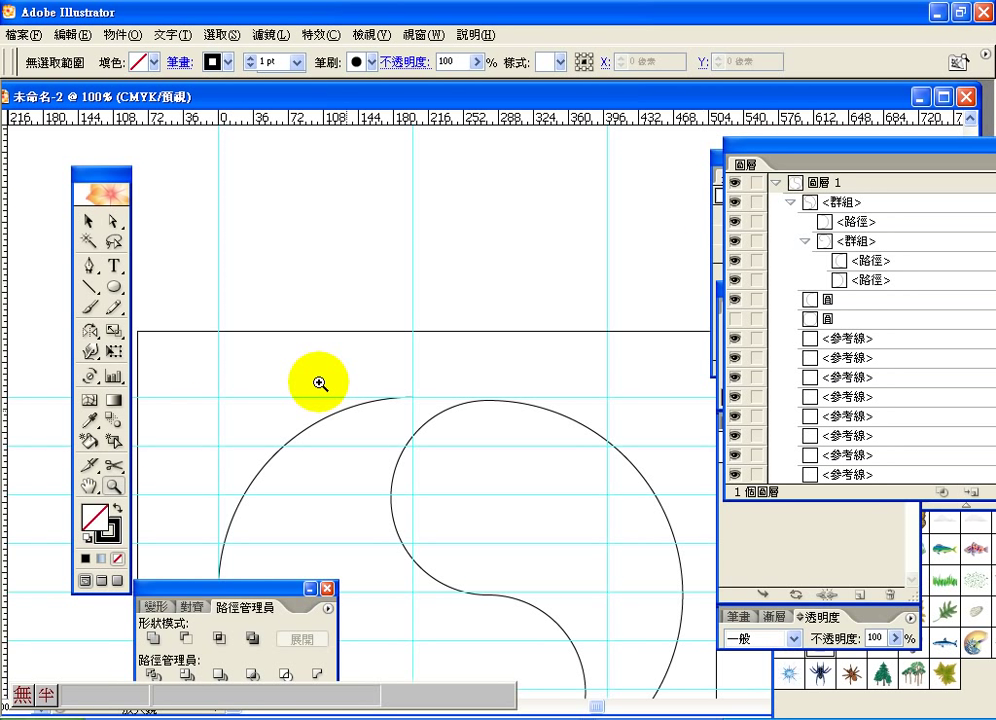
pyautogui.click(89, 487)
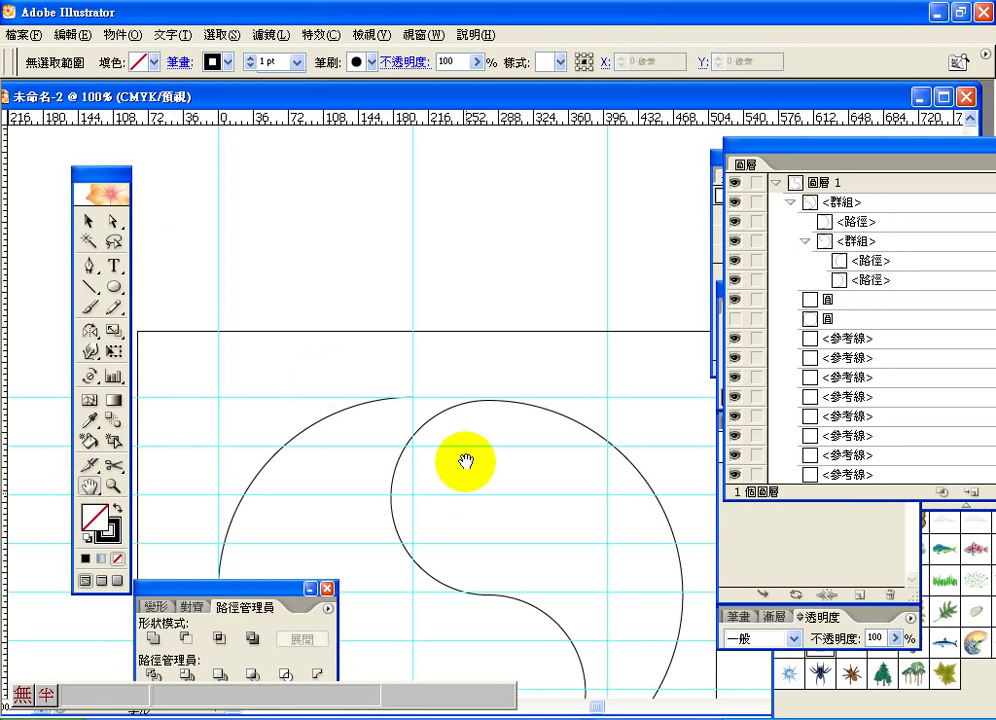
pyautogui.moveTo(465, 462); pyautogui.dragTo(445, 262)
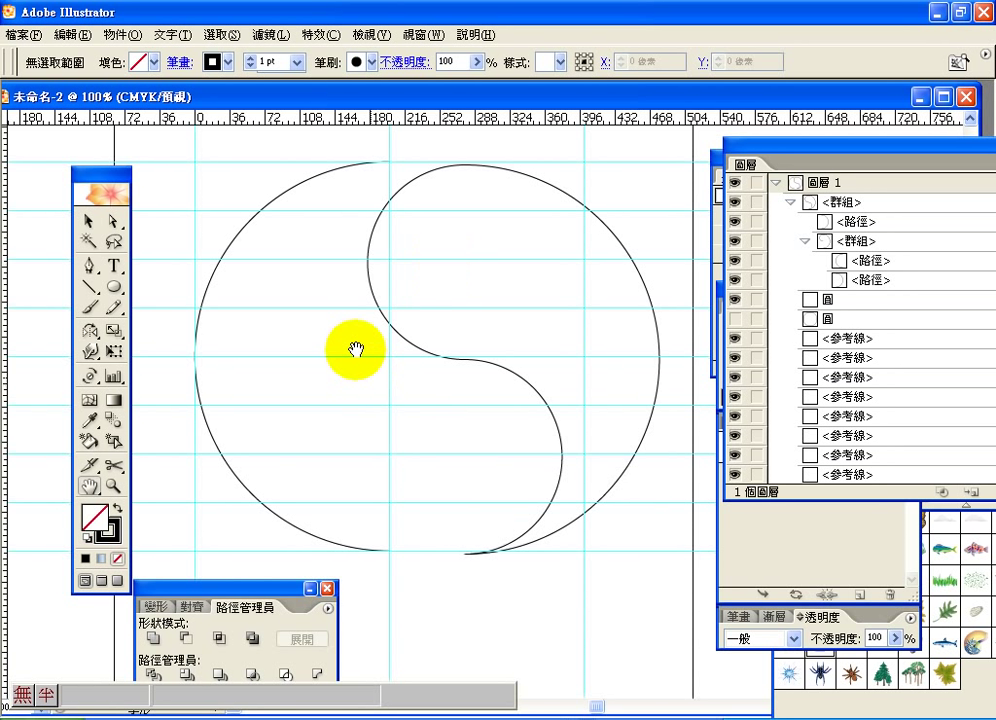
pyautogui.click(89, 221)
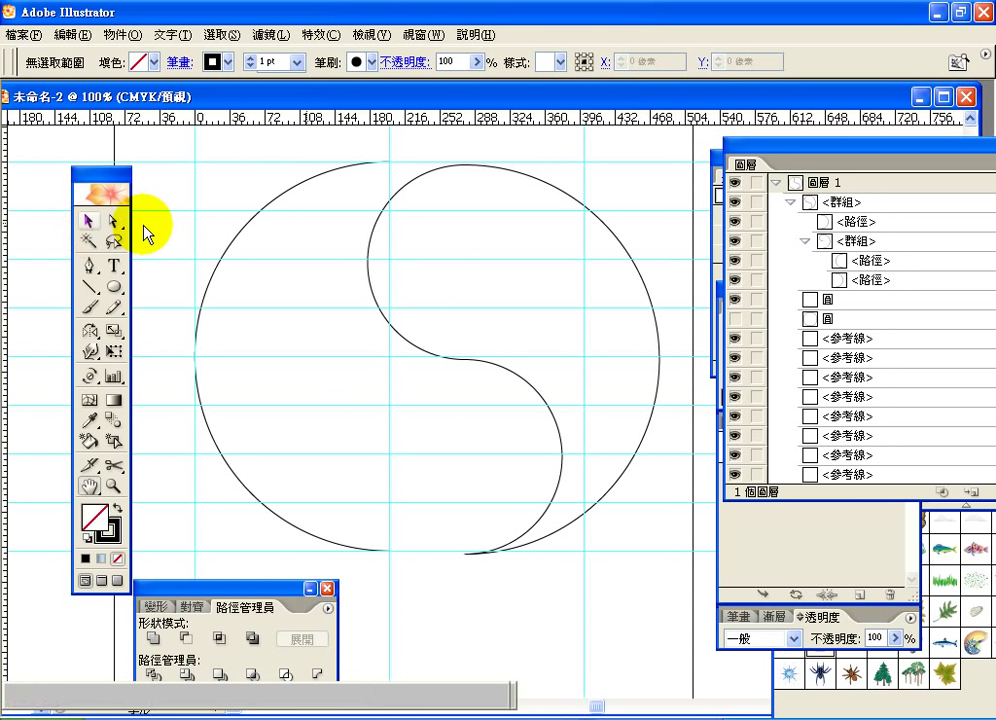
pyautogui.click(305, 182)
pyautogui.moveTo(348, 188)
pyautogui.mouseDown()
pyautogui.moveTo(391, 191)
pyautogui.moveTo(338, 187)
pyautogui.mouseUp()
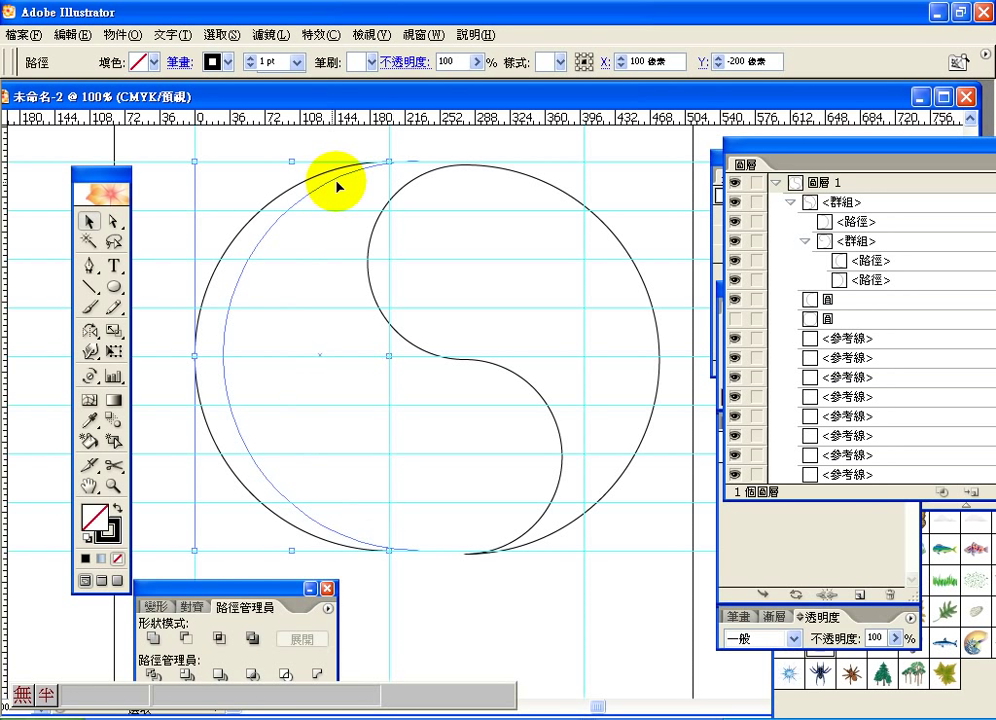
pyautogui.click(736, 298)
# Try reshaping the upper segment of the large half circle with the Direct Selection tool, and undo the change.
pyautogui.click(466, 215)
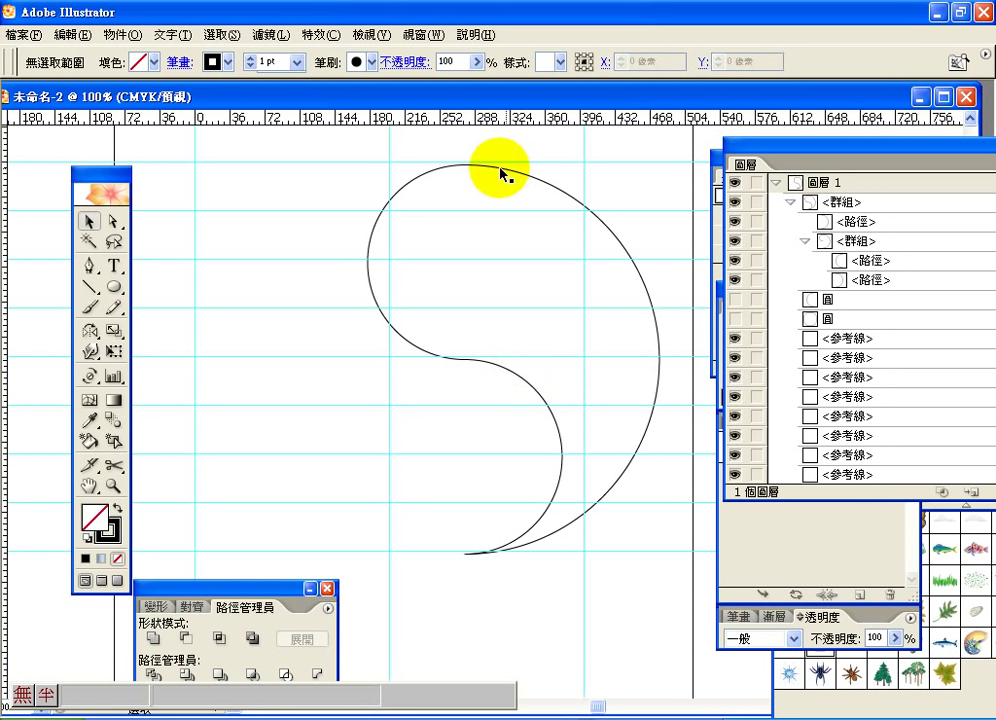
pyautogui.click(437, 184)
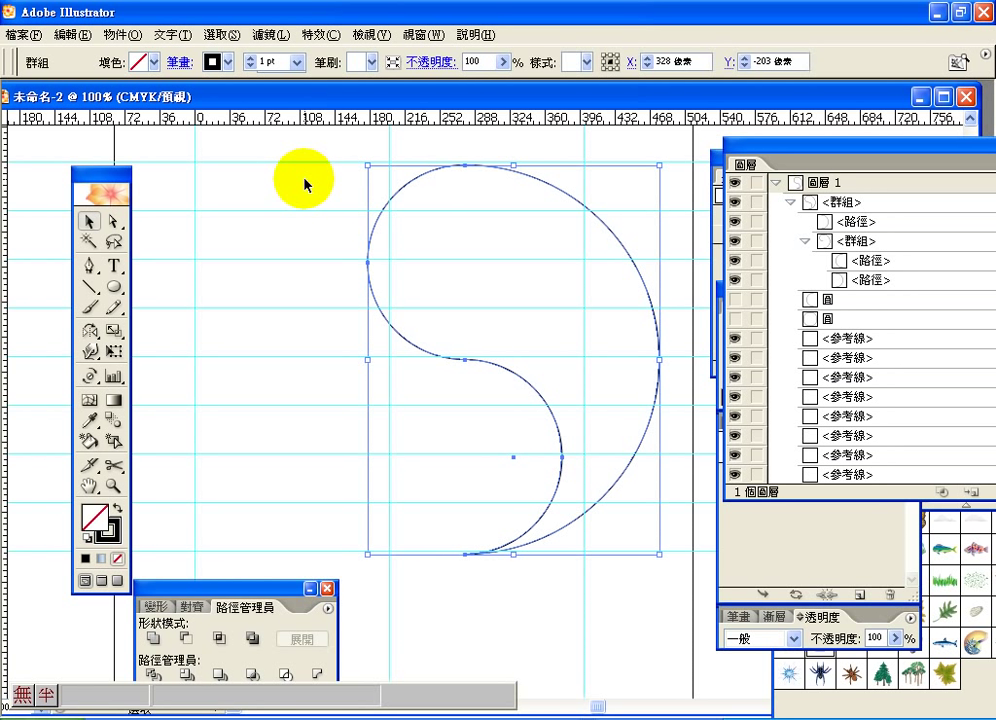
pyautogui.click(115, 221)
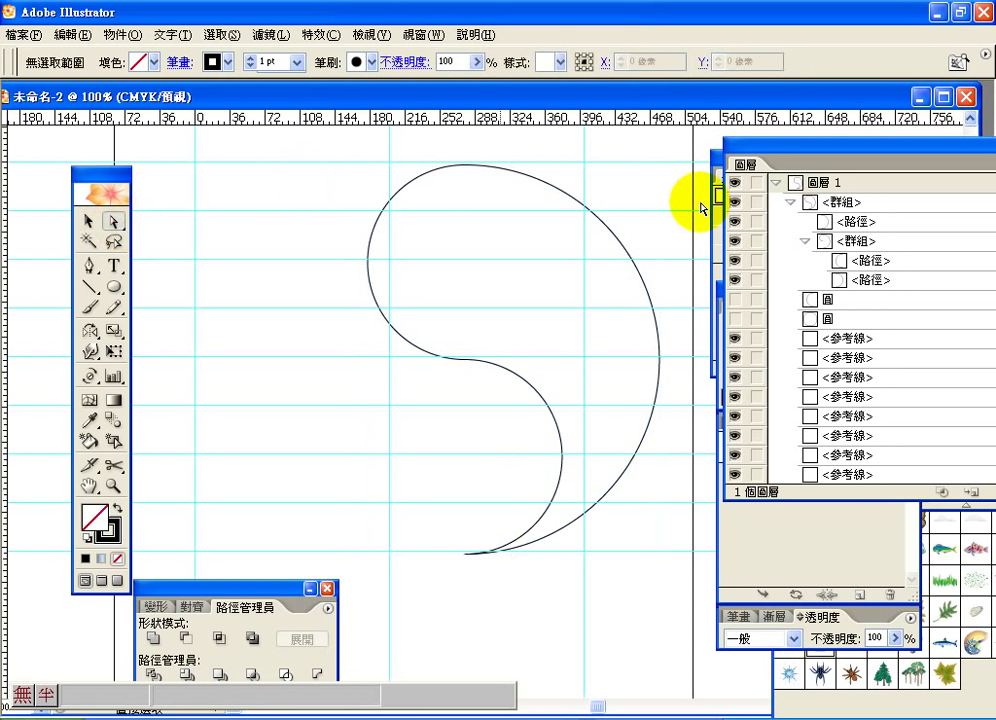
pyautogui.click(548, 188)
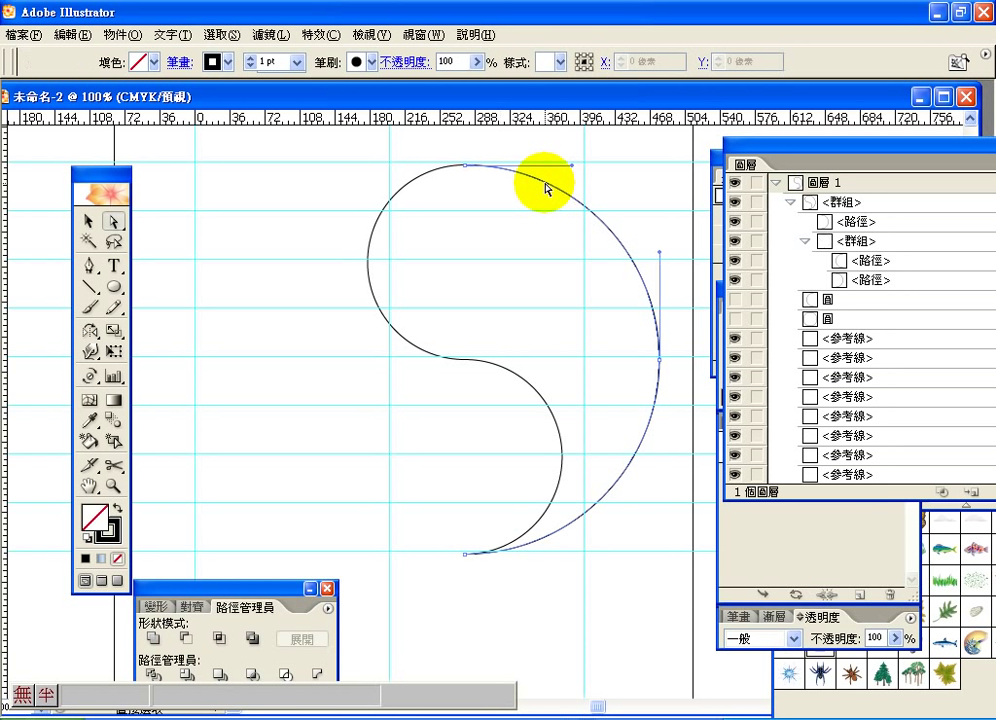
pyautogui.moveTo(548, 188); pyautogui.dragTo(625, 182)
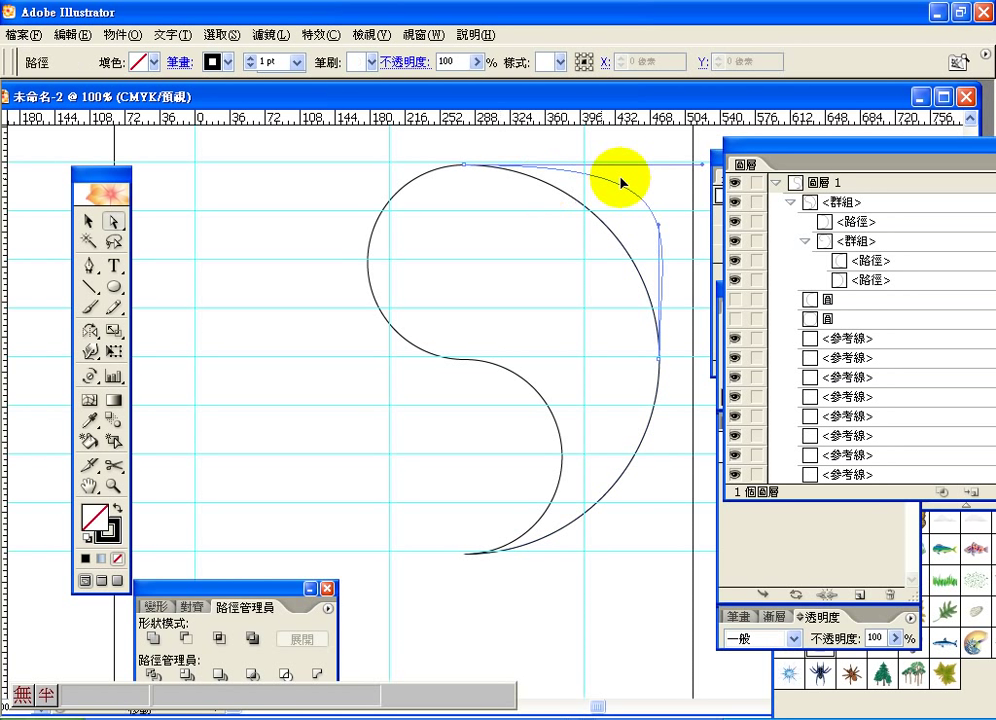
pyautogui.click(73, 34)
pyautogui.click(75, 49)
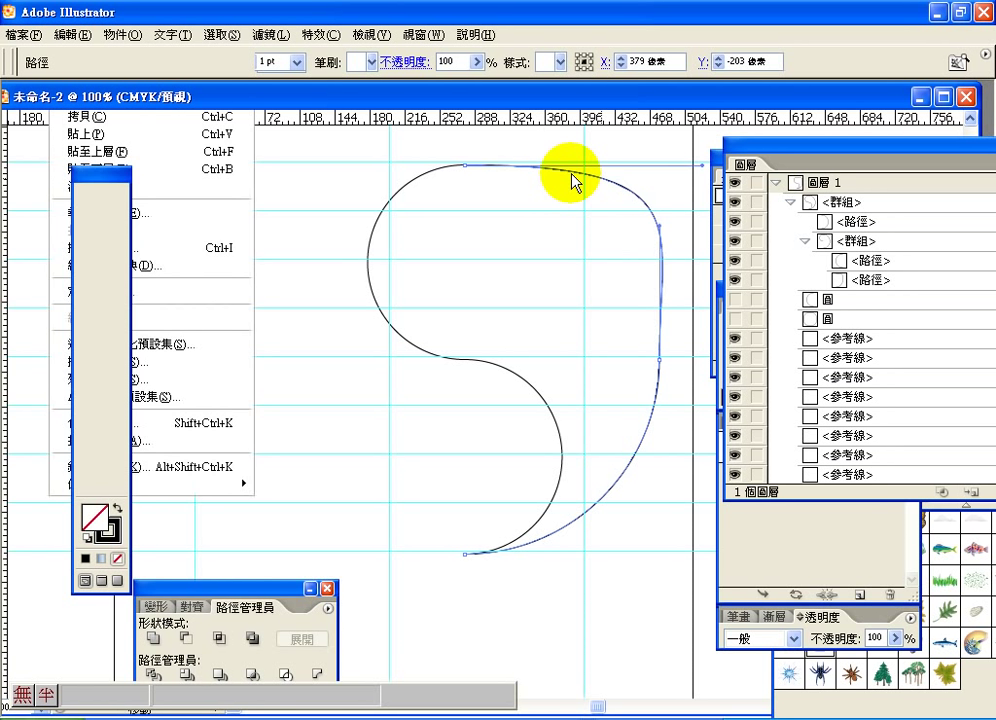
# Inspect the overlapping end points at the top, centre and bottom of the S-shaped half by selecting each pair.
pyautogui.click(412, 181)
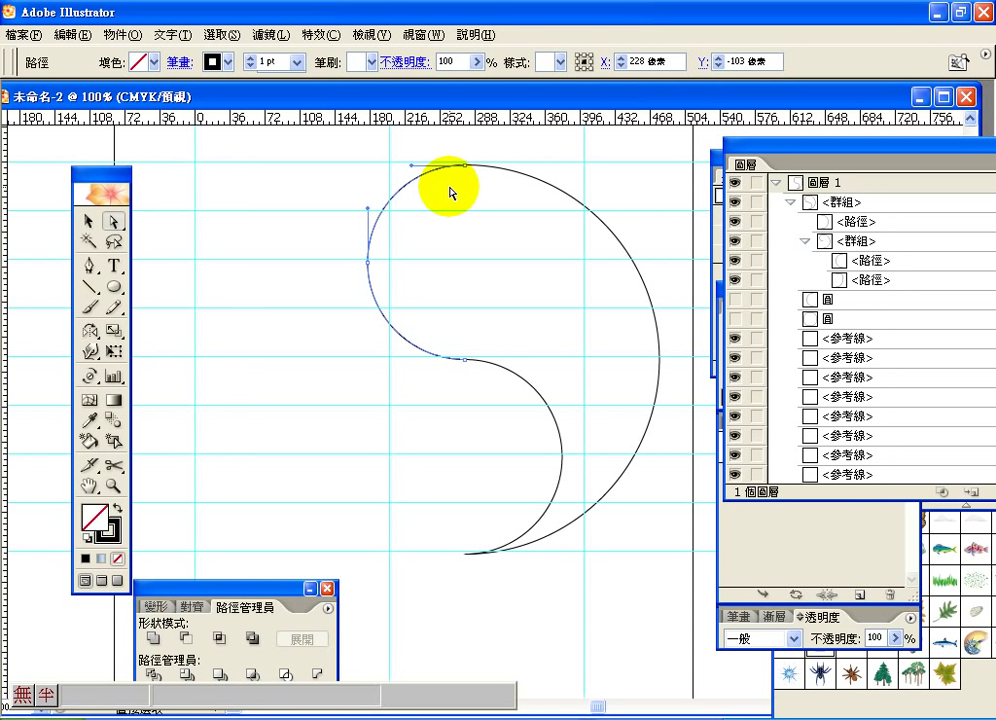
pyautogui.moveTo(452, 143); pyautogui.dragTo(487, 190)
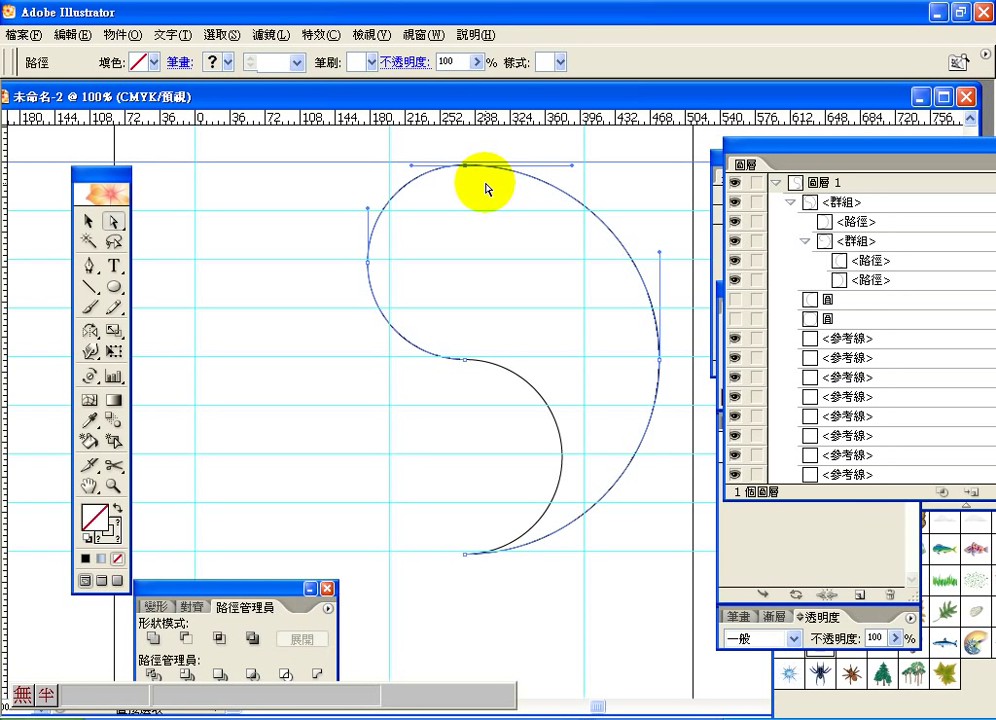
pyautogui.moveTo(449, 338); pyautogui.dragTo(478, 376)
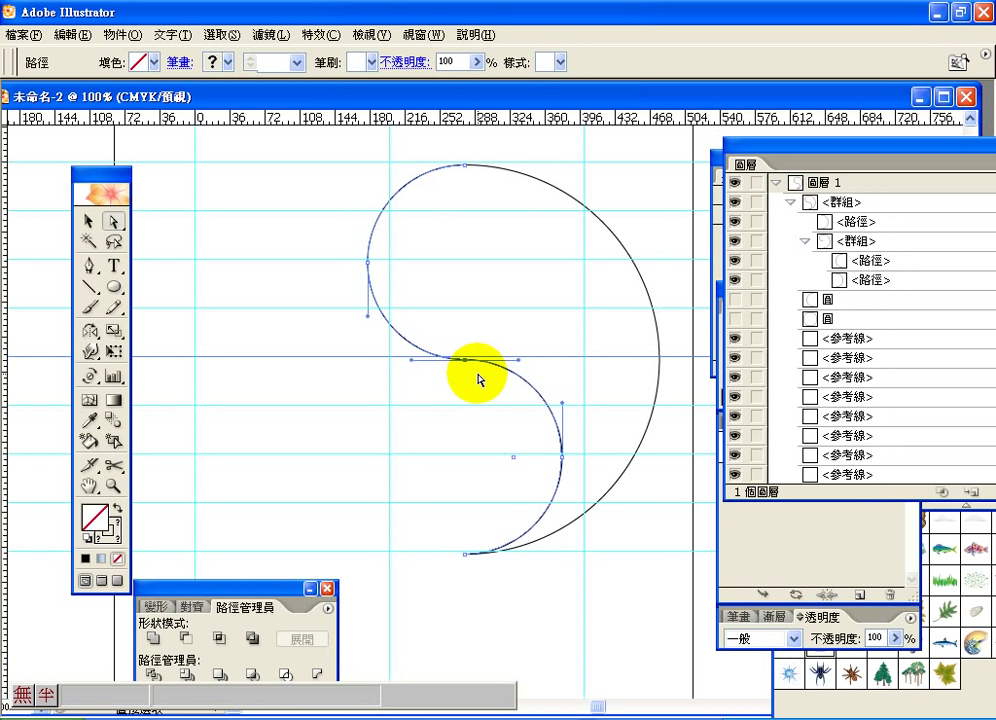
pyautogui.moveTo(453, 538); pyautogui.dragTo(488, 582)
pyautogui.click(487, 582)
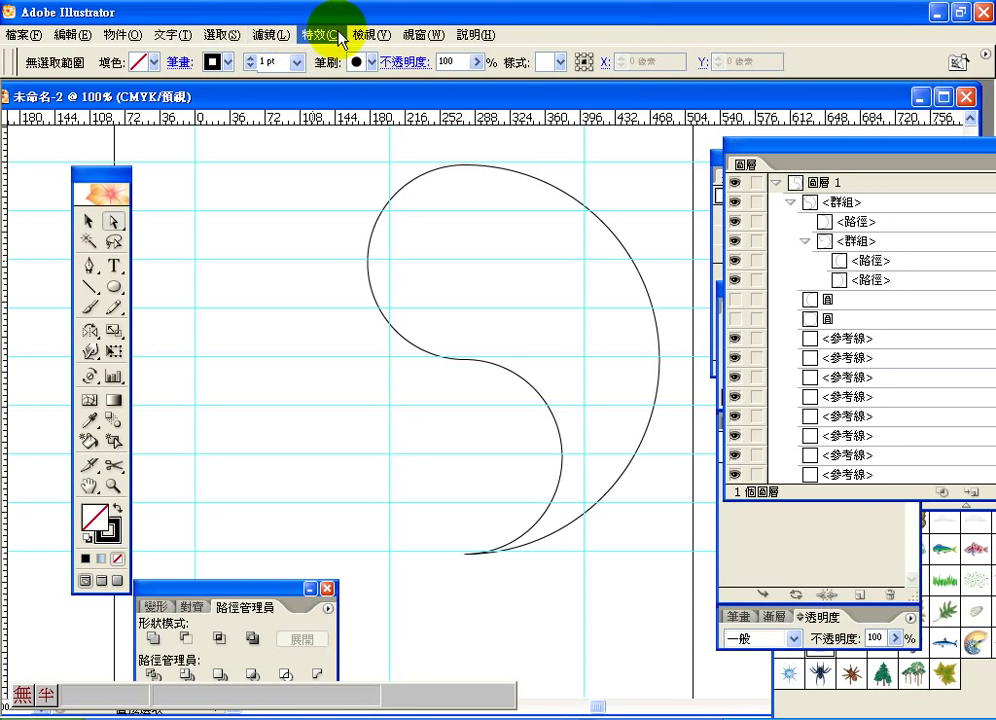
# Switch the document to Outline view (外框) and select the upper segment of the upper small half circle.
pyautogui.click(375, 38)
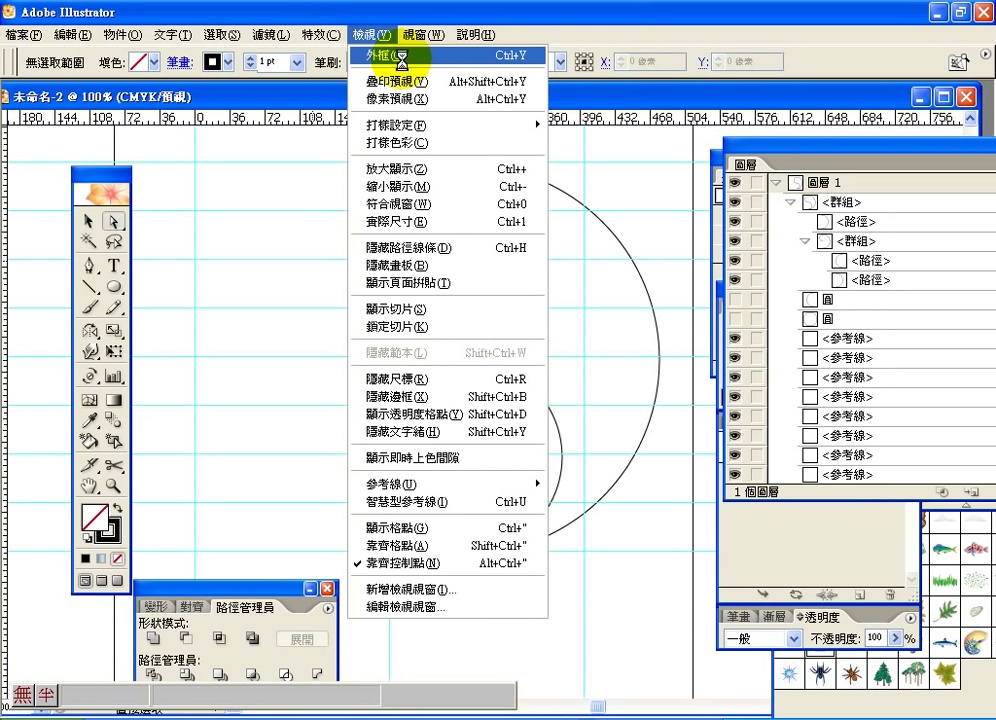
pyautogui.click(403, 61)
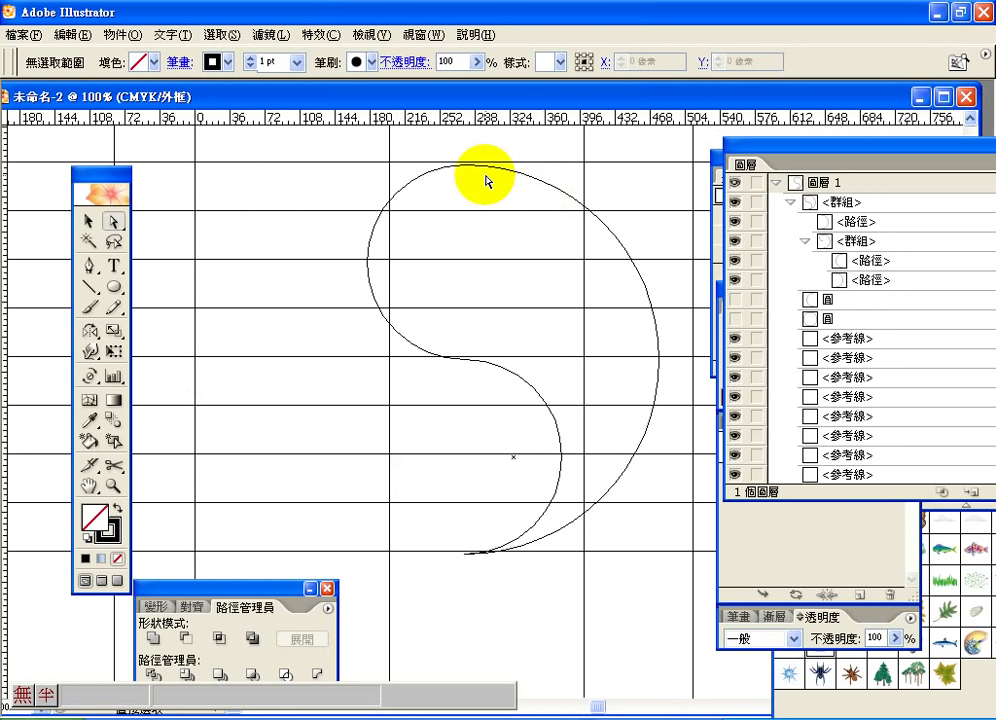
pyautogui.click(437, 170)
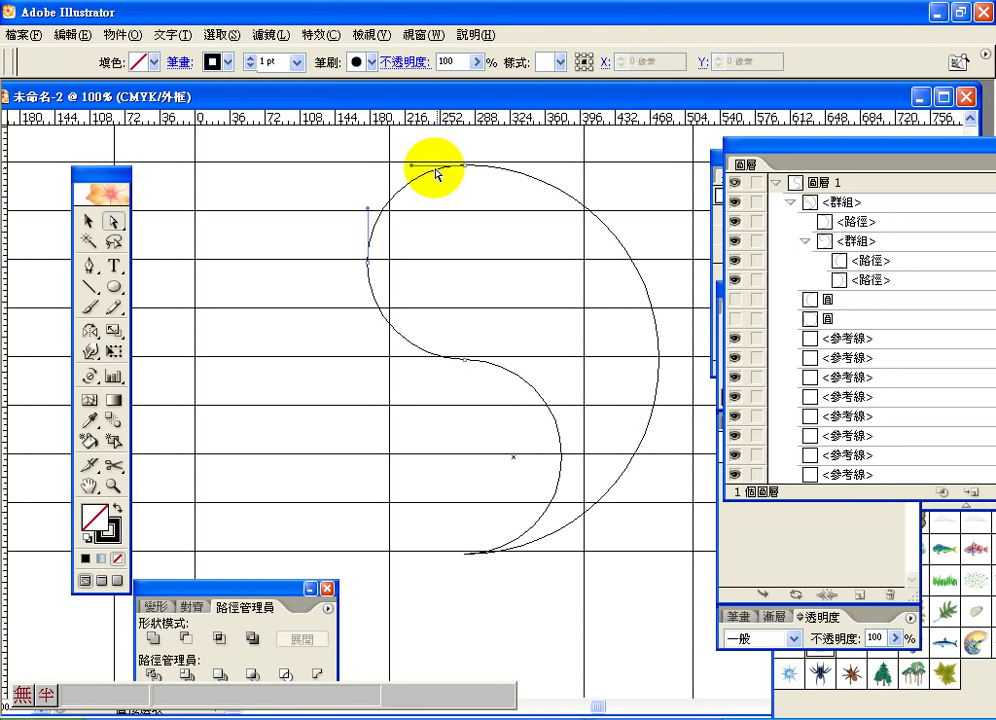
# Join the overlapping top end points of the large half circle and the upper small half circle as a smooth (平滑) point.
pyautogui.click(113, 486)
pyautogui.moveTo(408, 141); pyautogui.dragTo(523, 222)
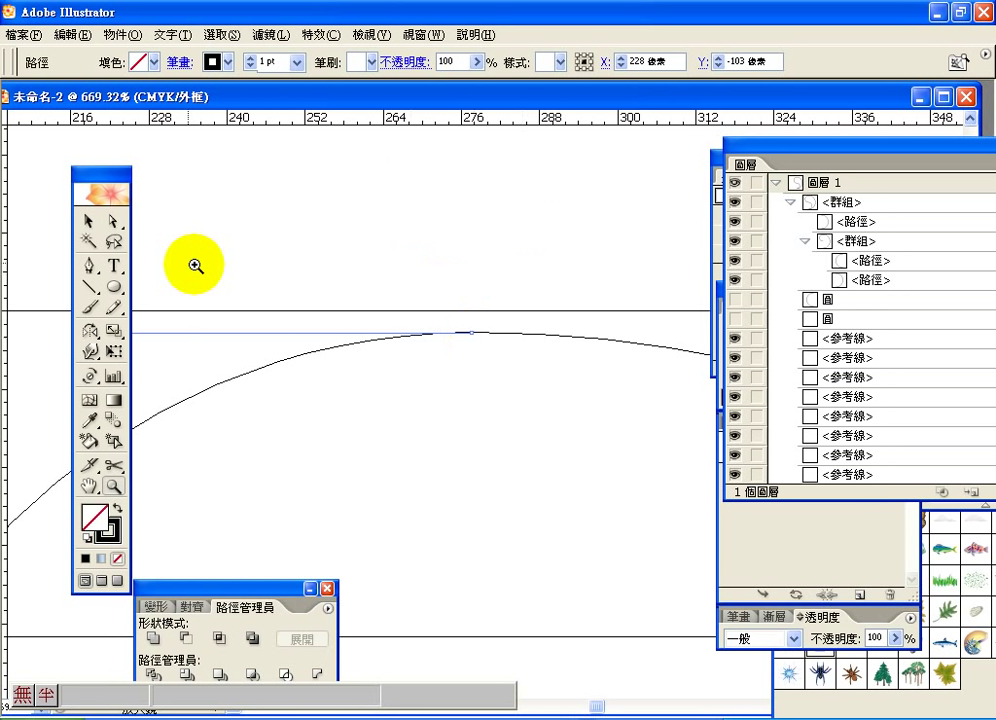
pyautogui.click(114, 221)
pyautogui.click(484, 334)
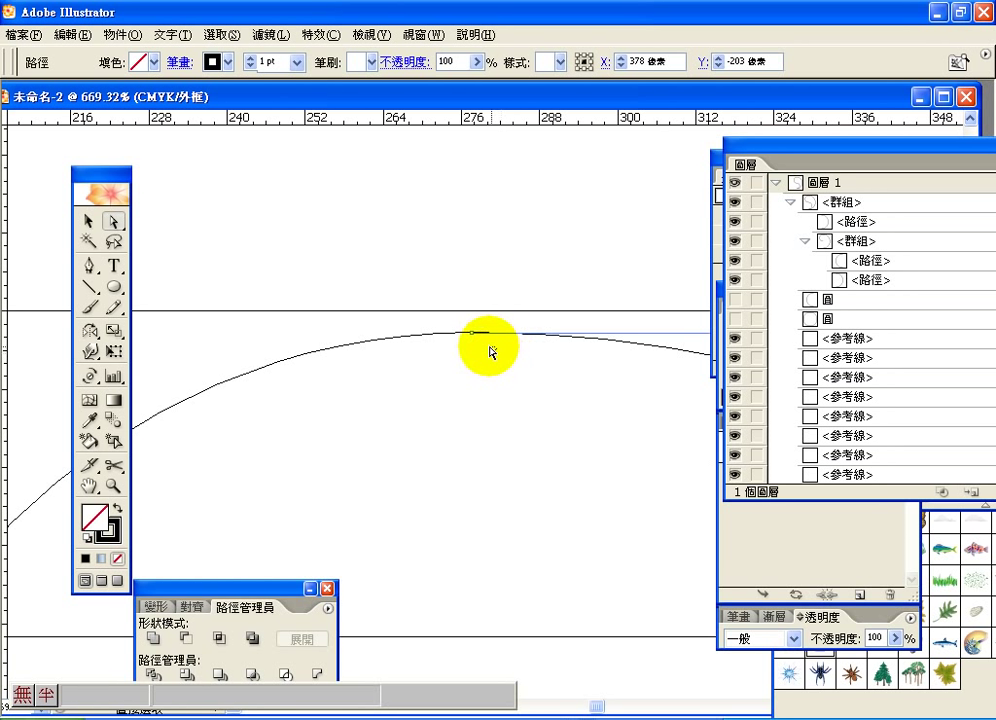
pyautogui.click(463, 331)
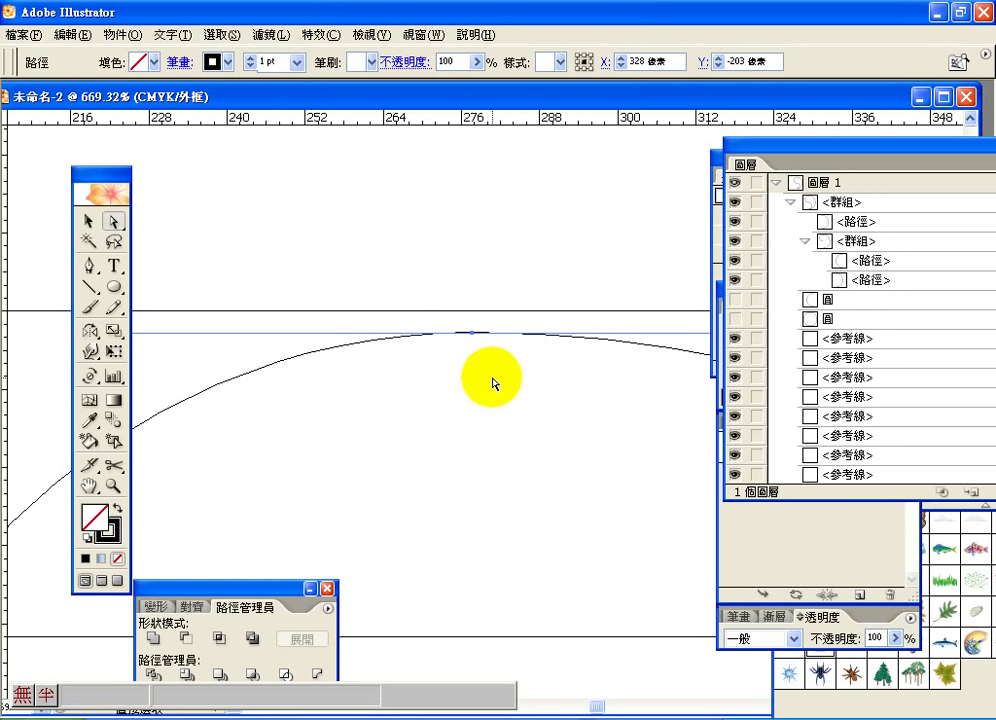
pyautogui.rightClick(474, 336)
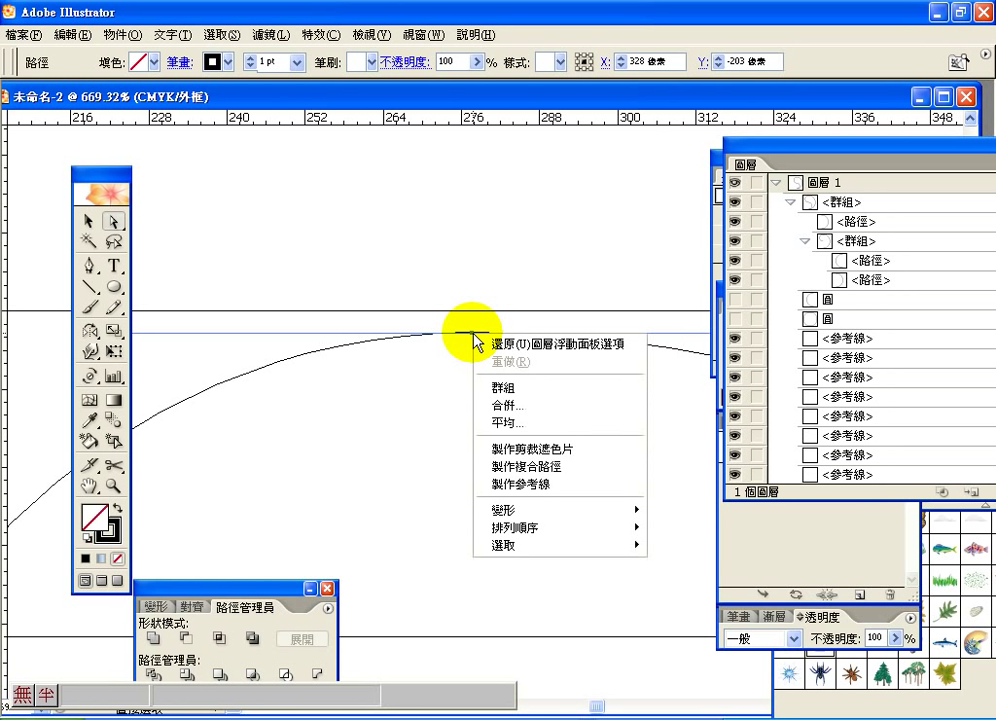
pyautogui.click(506, 406)
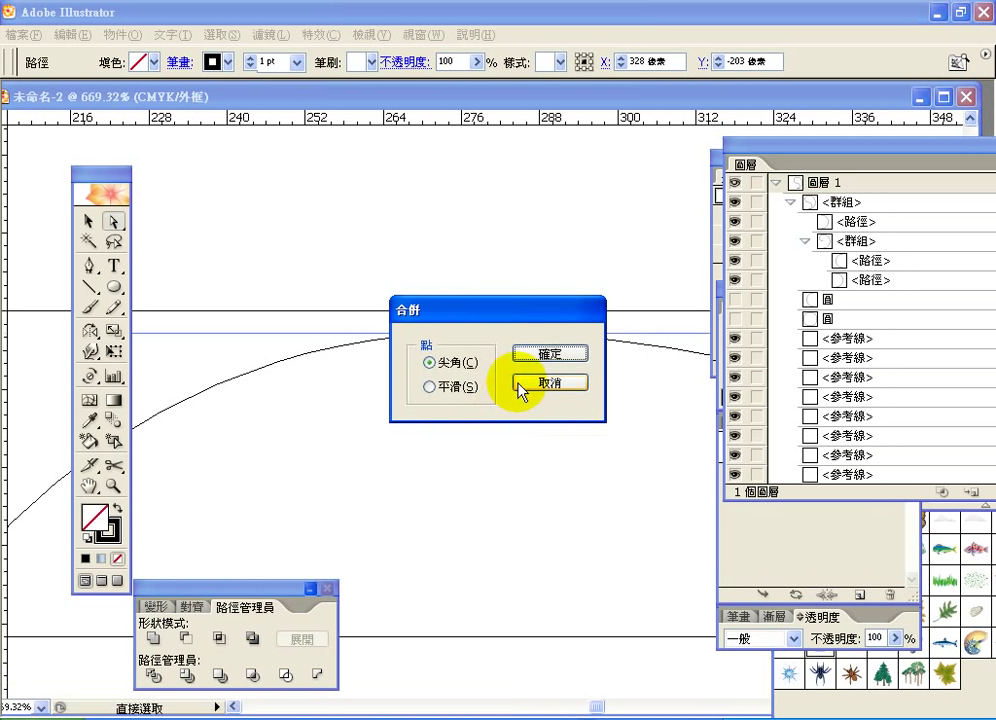
pyautogui.click(464, 390)
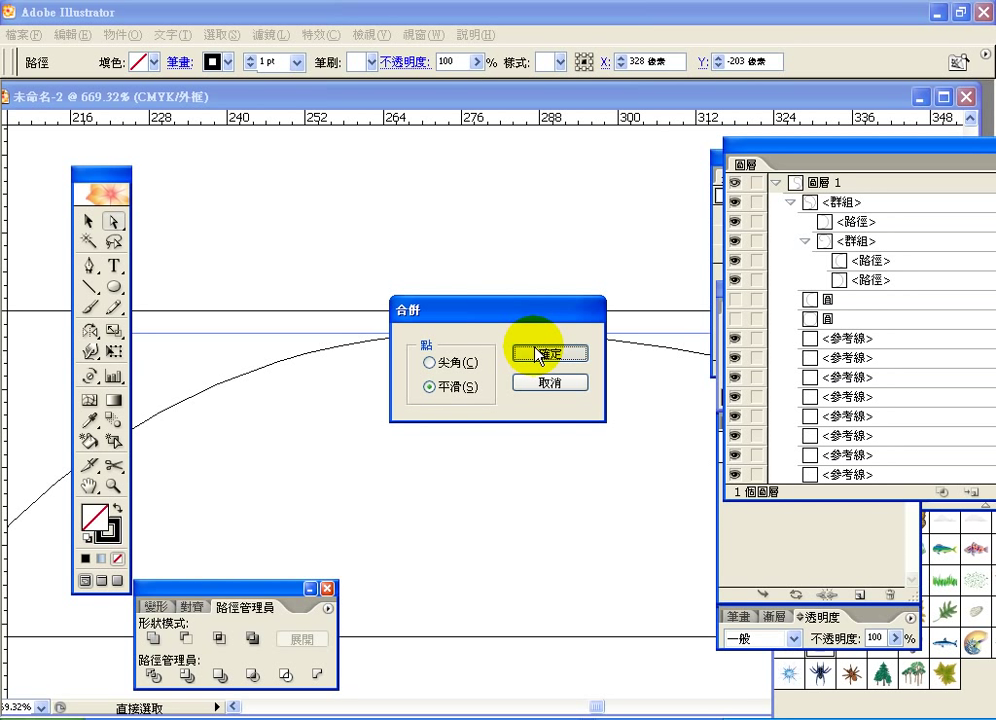
pyautogui.click(548, 383)
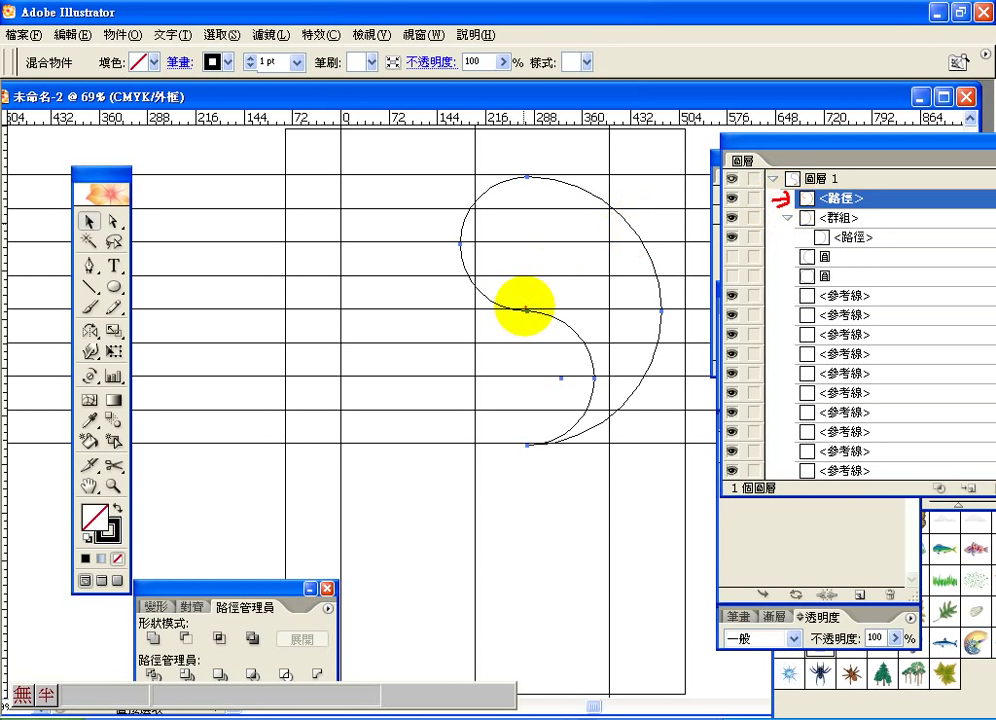
# Move the lower small half circle's path out of its group so it sits directly in 圖層 1, below the joined path.
pyautogui.moveTo(530, 311)
pyautogui.mouseDown()
pyautogui.moveTo(454, 299)
pyautogui.moveTo(433, 231)
pyautogui.moveTo(492, 129)
pyautogui.moveTo(555, 158)
pyautogui.mouseUp()
pyautogui.moveTo(585, 320)
pyautogui.mouseDown()
pyautogui.moveTo(560, 347)
pyautogui.moveTo(585, 350)
pyautogui.mouseUp()
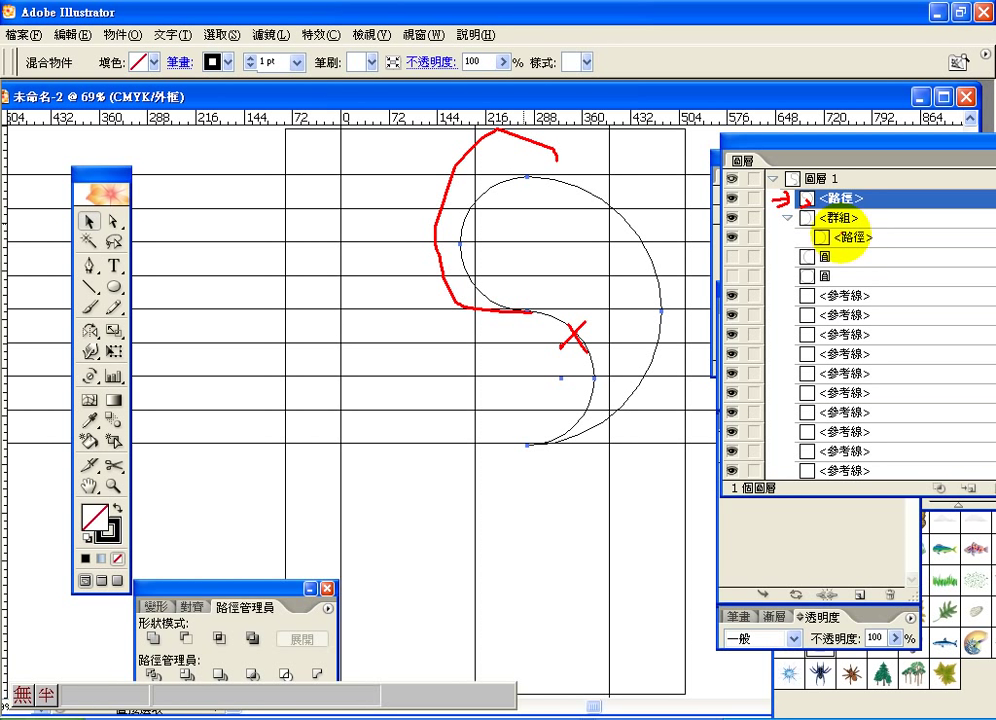
pyautogui.moveTo(840, 238)
pyautogui.mouseDown()
pyautogui.moveTo(860, 236)
pyautogui.moveTo(792, 253)
pyautogui.moveTo(834, 205)
pyautogui.moveTo(856, 233)
pyautogui.moveTo(845, 222)
pyautogui.mouseUp()
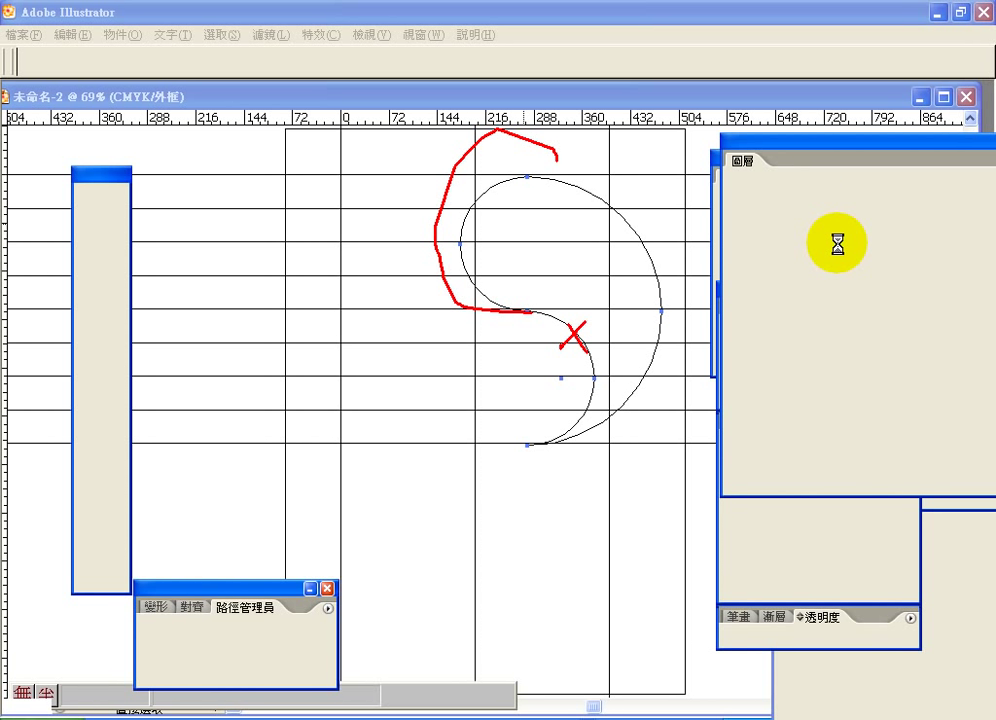
pyautogui.click(840, 240)
pyautogui.moveTo(840, 244); pyautogui.dragTo(843, 216)
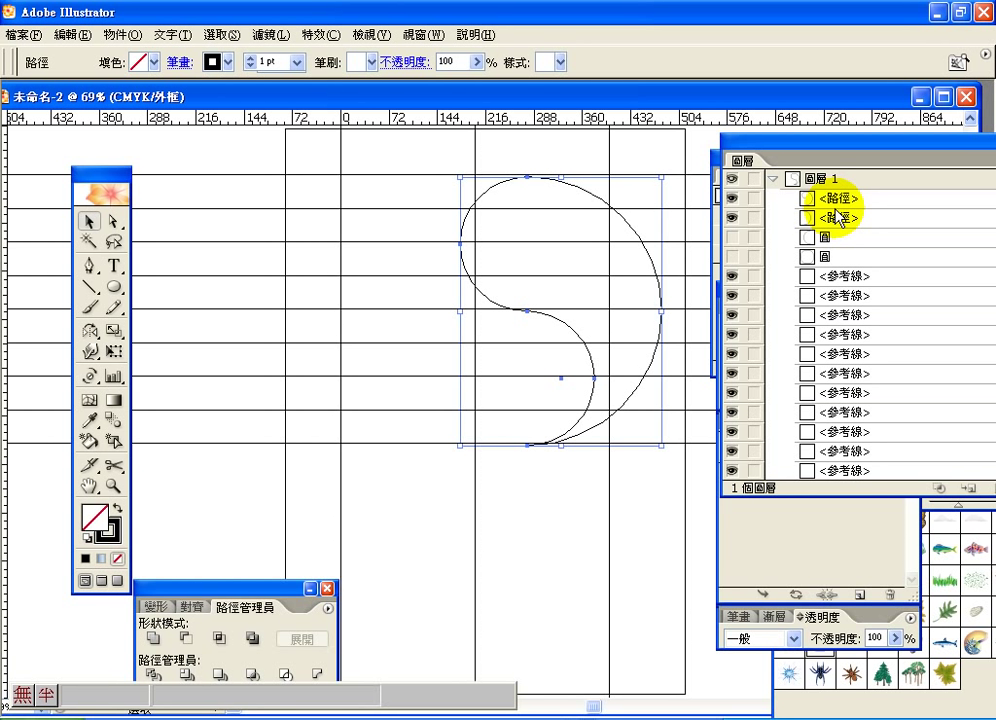
pyautogui.click(525, 476)
pyautogui.click(113, 486)
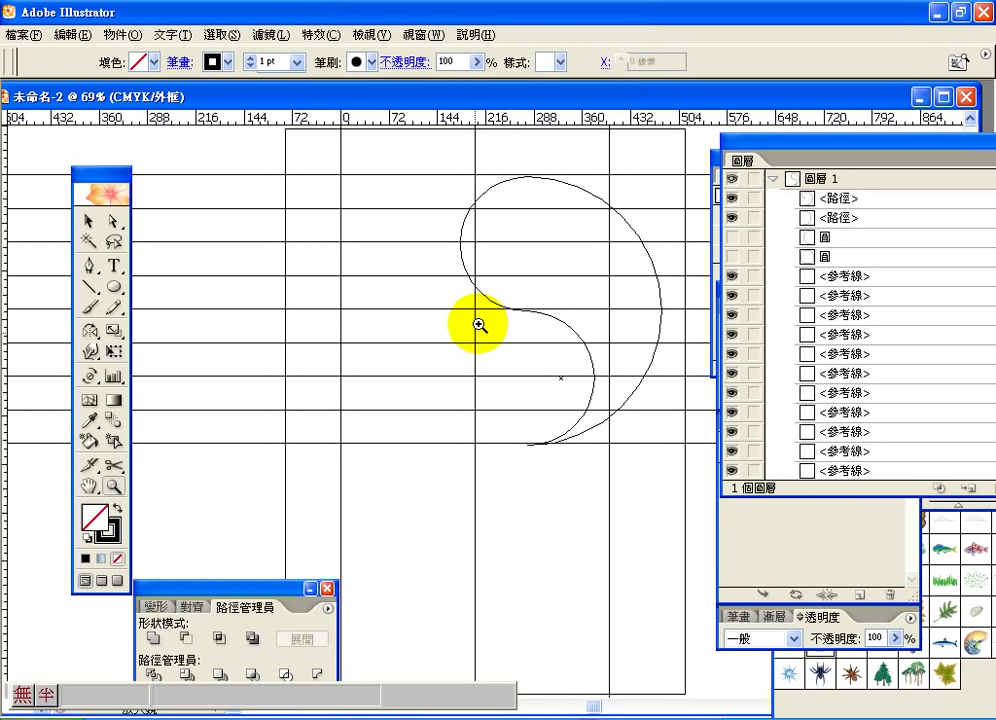
pyautogui.moveTo(498, 283); pyautogui.dragTo(569, 351)
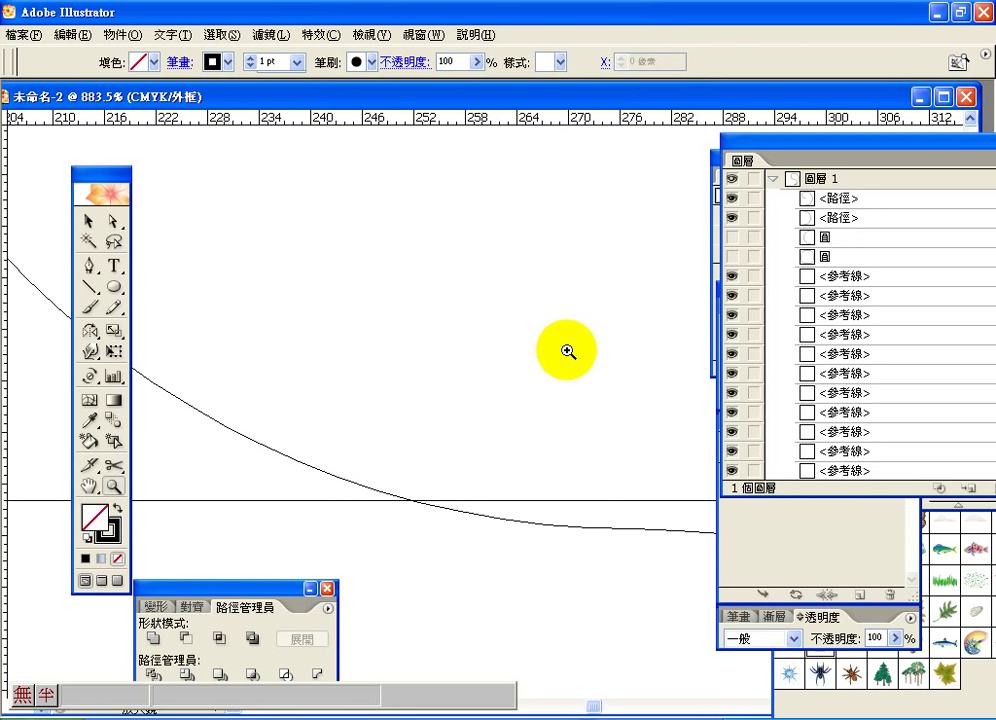
pyautogui.doubleClick(89, 486)
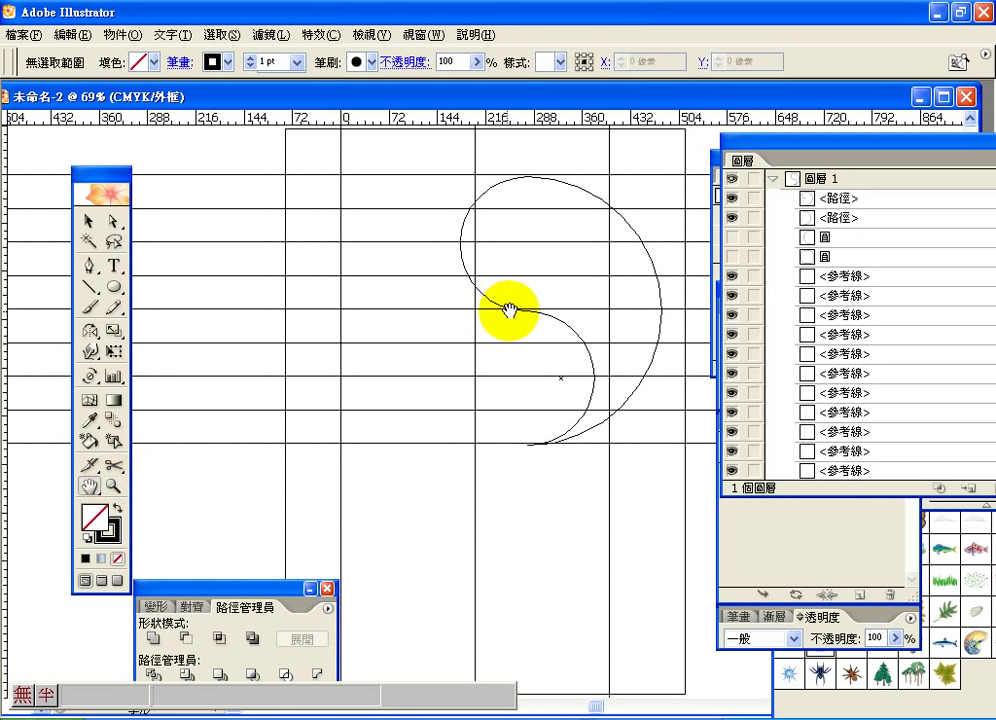
# Join the overlapping centre end points of the upper and lower small half circles as a smooth (平滑) point.
pyautogui.click(113, 220)
pyautogui.click(567, 184)
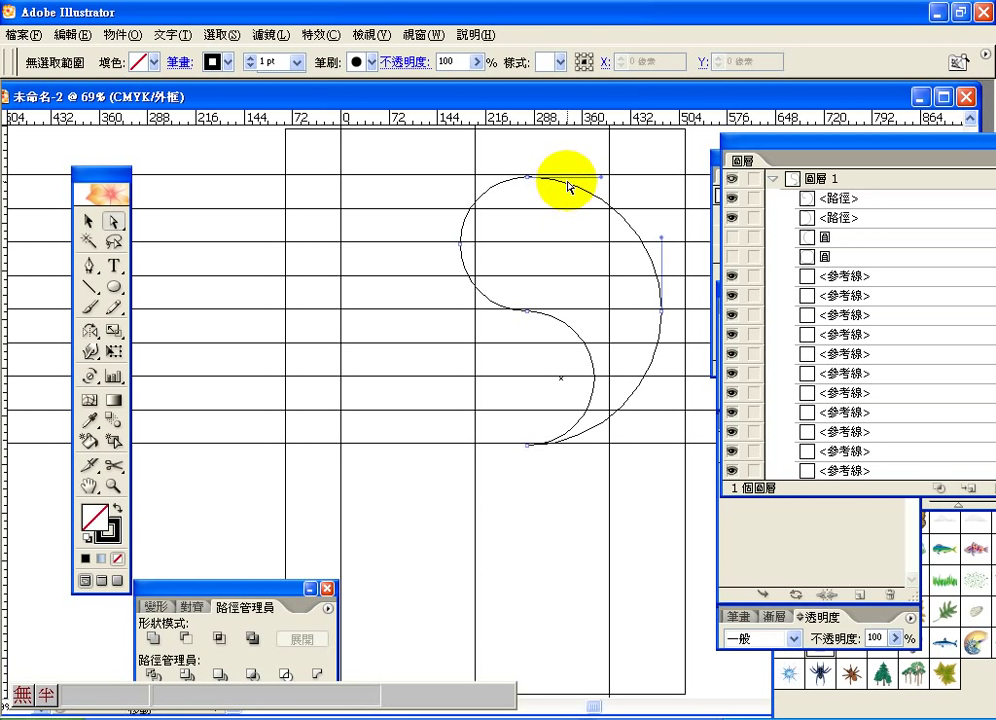
pyautogui.click(569, 186)
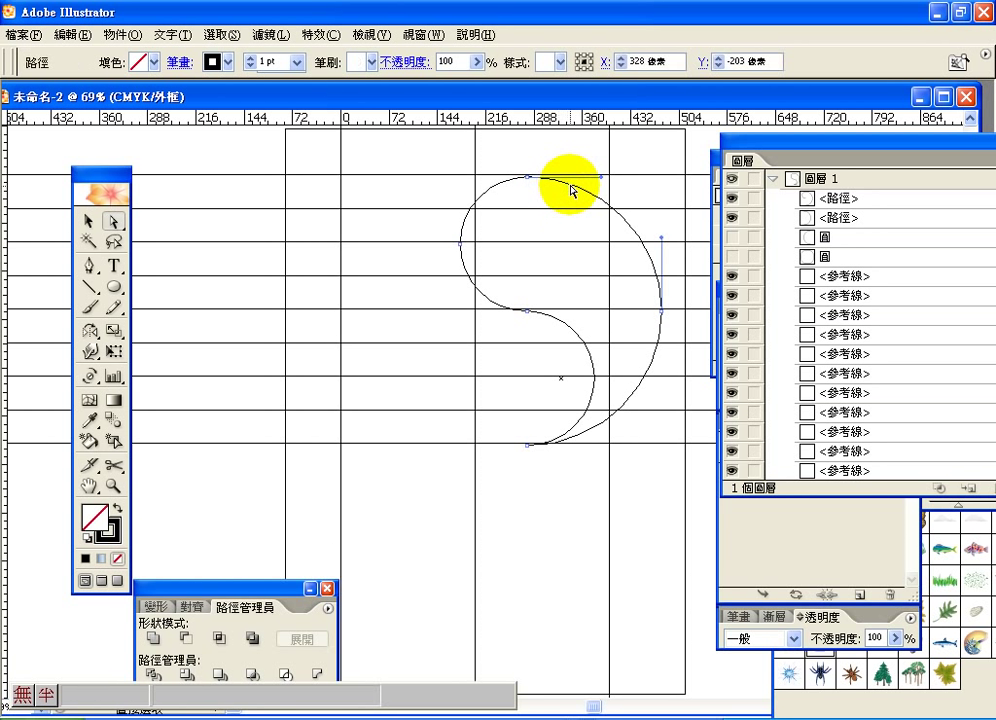
pyautogui.click(528, 315)
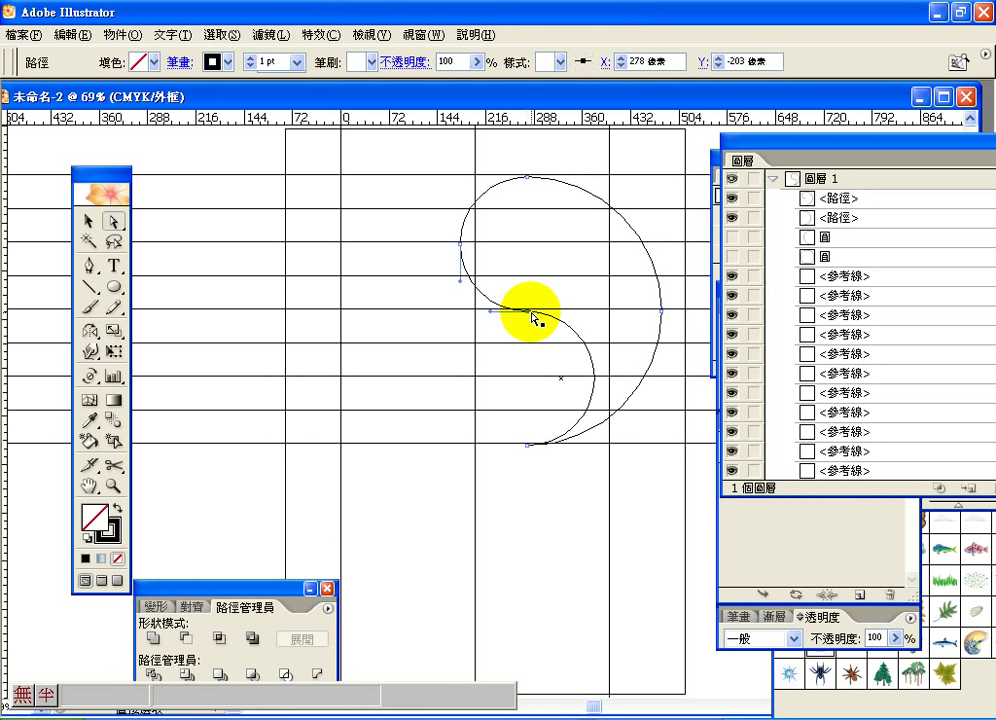
pyautogui.click(114, 487)
pyautogui.moveTo(502, 282); pyautogui.dragTo(552, 332)
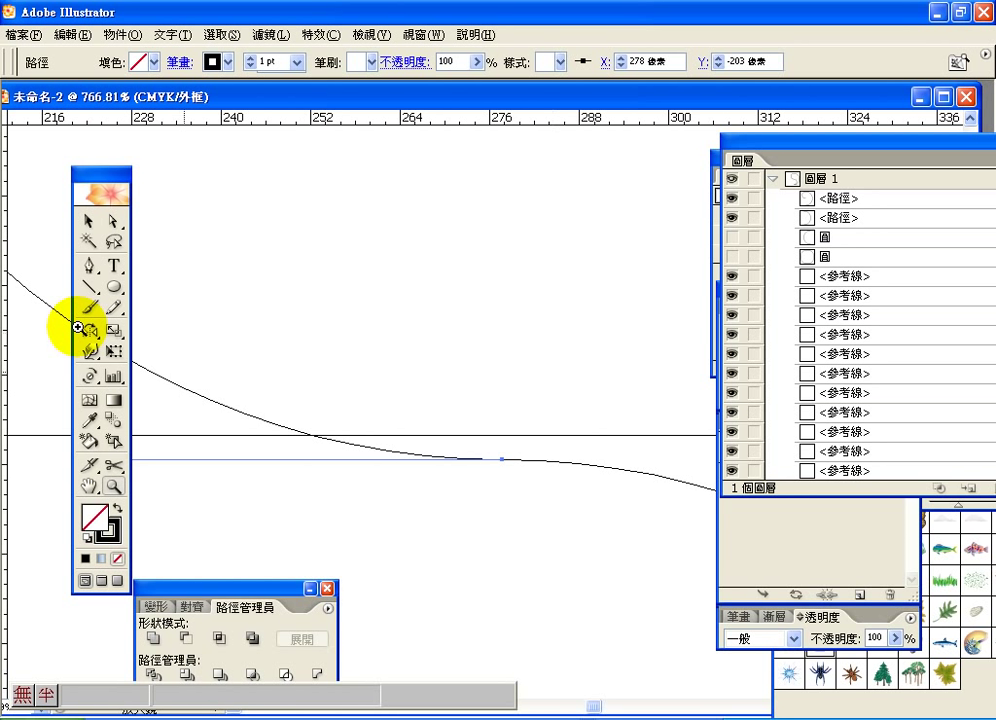
pyautogui.click(116, 222)
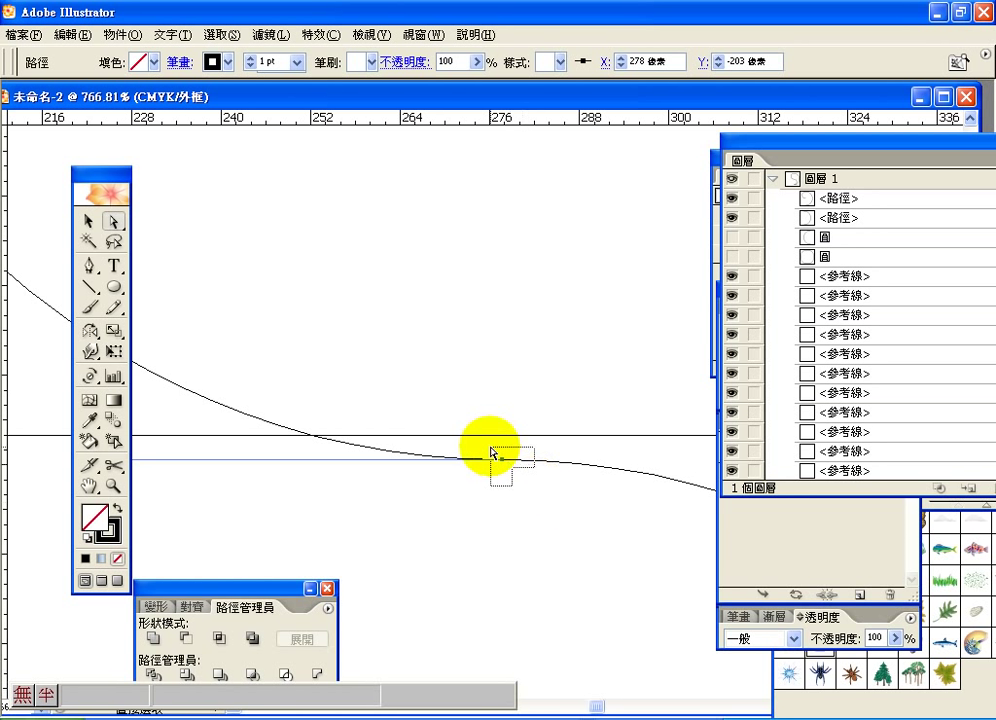
pyautogui.moveTo(493, 453); pyautogui.dragTo(493, 453)
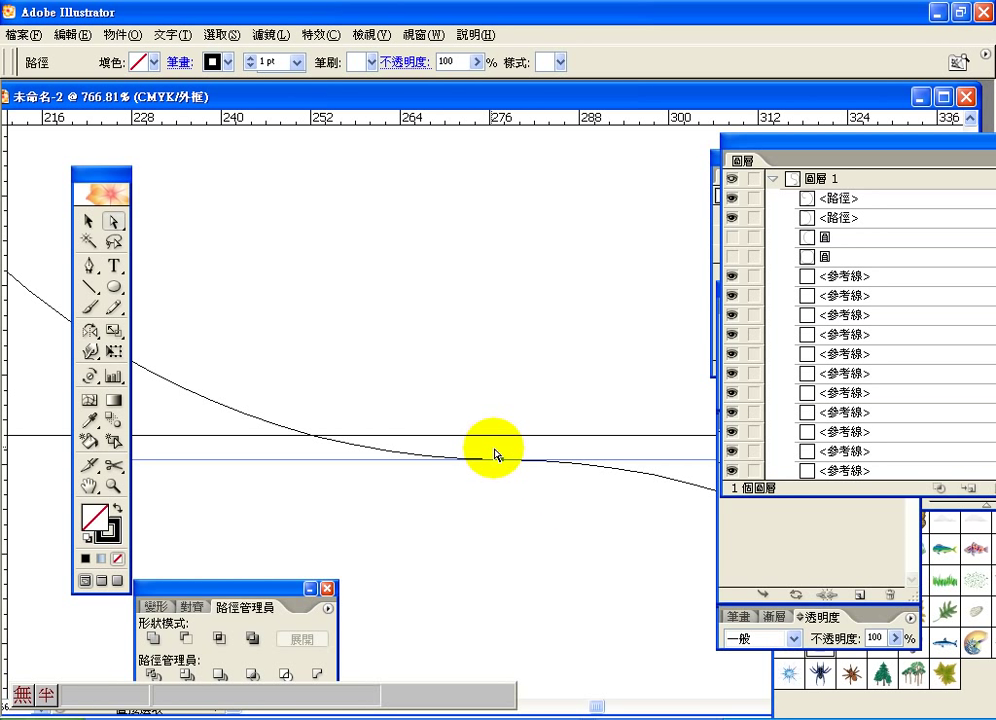
pyautogui.rightClick(504, 460)
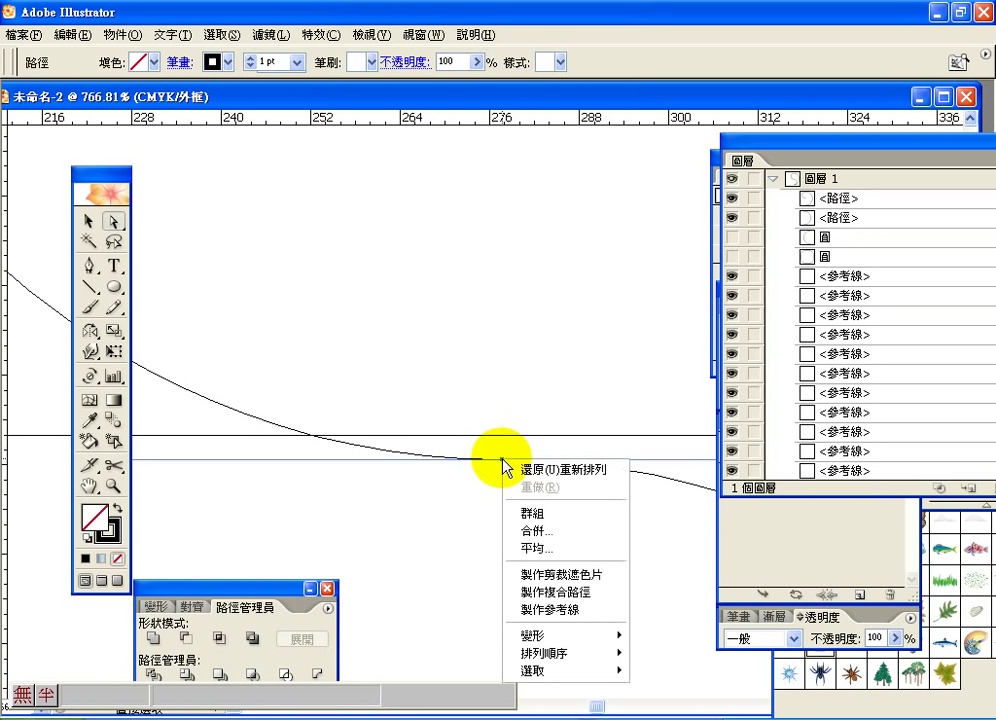
pyautogui.click(534, 532)
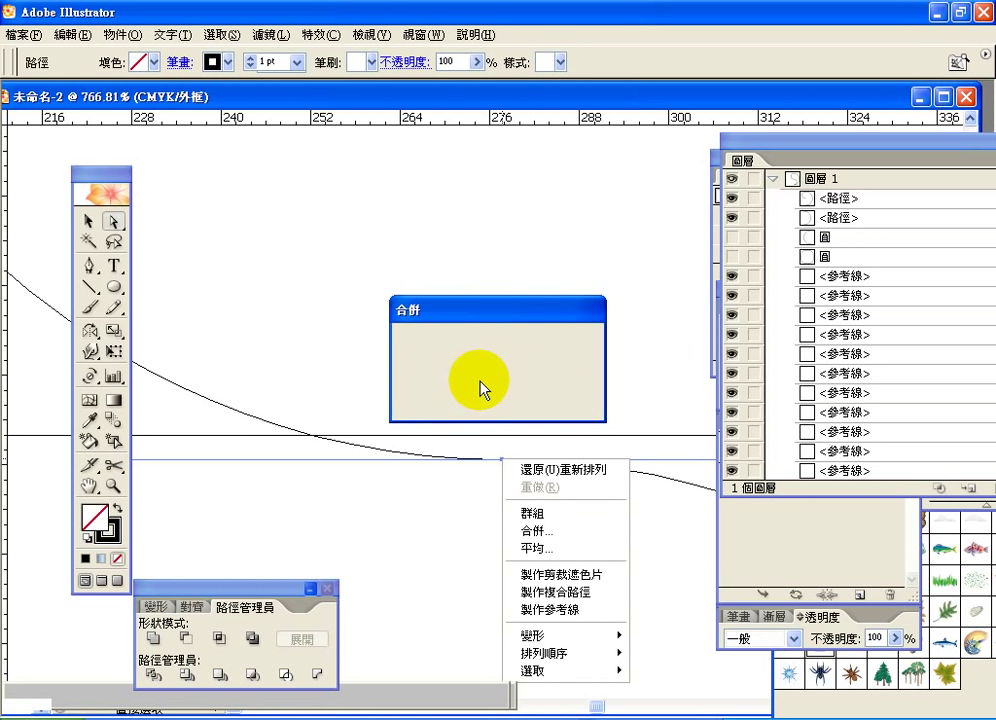
pyautogui.click(442, 388)
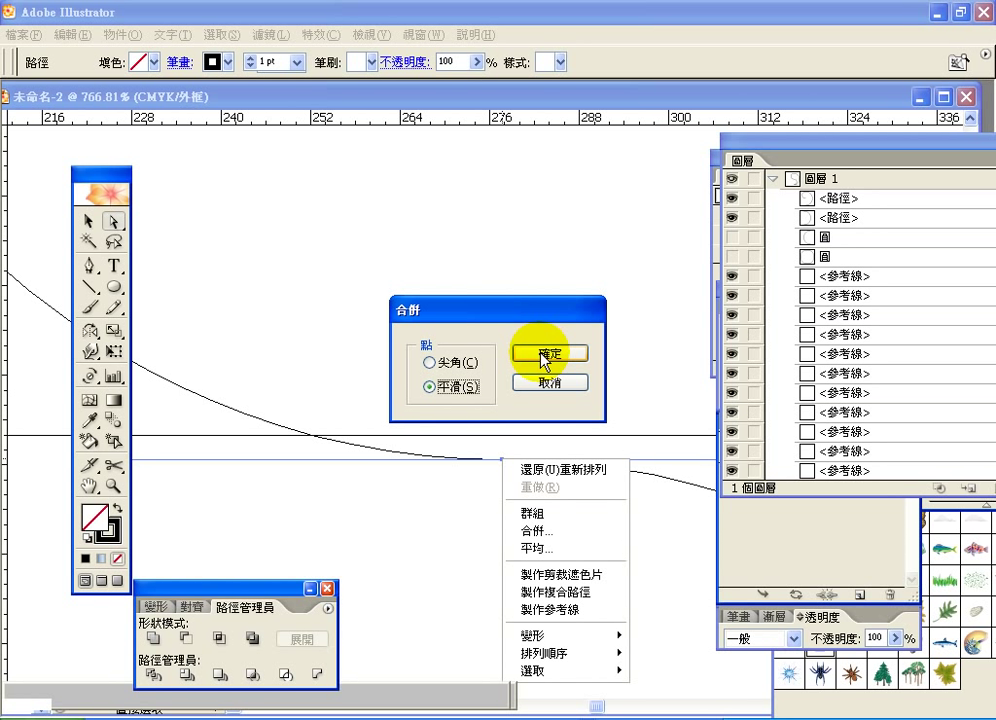
pyautogui.click(541, 356)
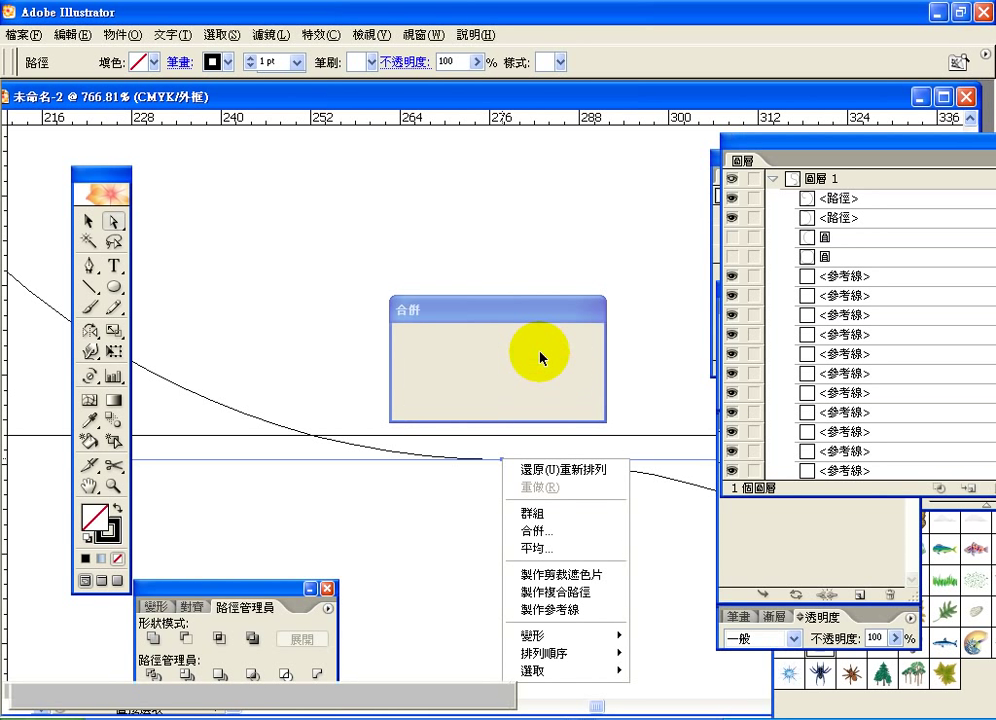
# Swap the joined path's fill and stroke for a black fill without stroke, and return the document to Preview (預視).
pyautogui.doubleClick(90, 487)
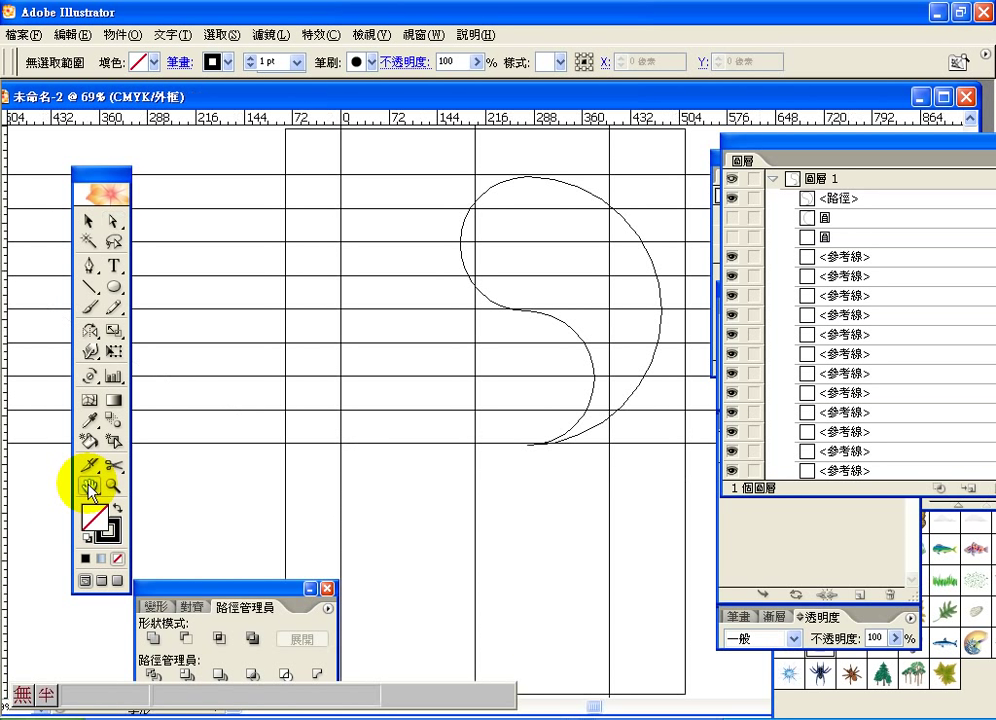
pyautogui.click(532, 180)
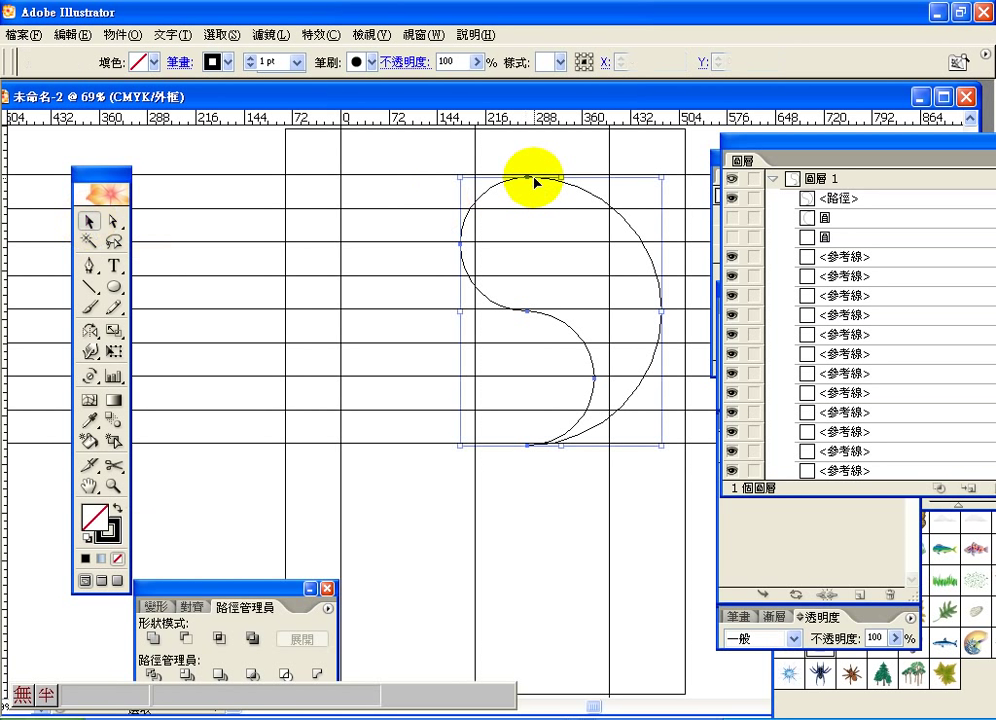
pyautogui.click(117, 509)
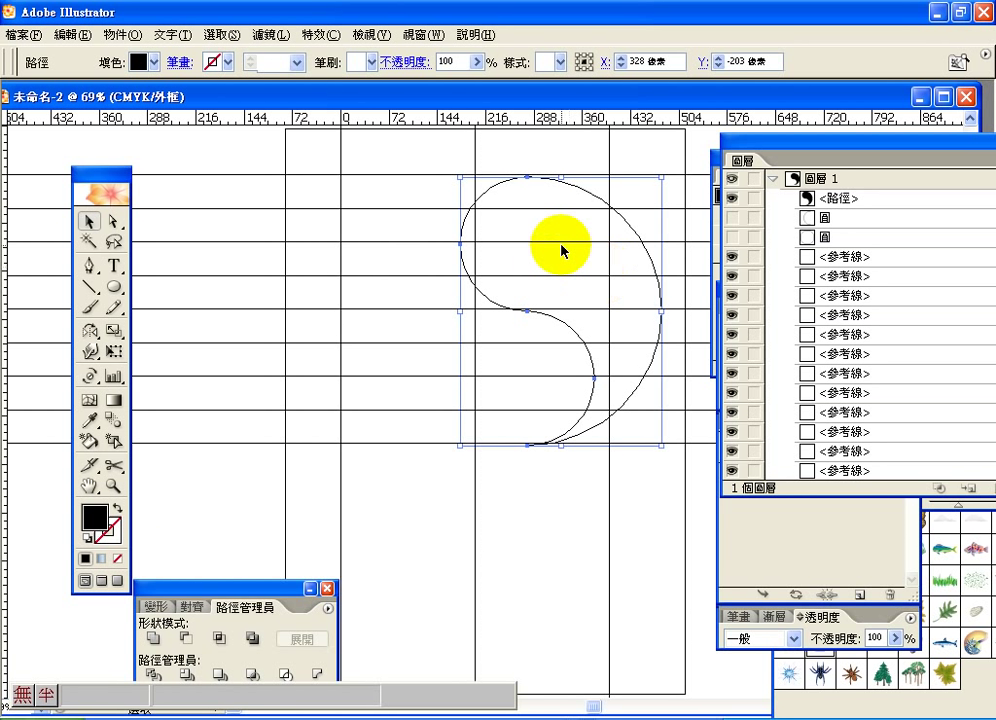
pyautogui.click(365, 34)
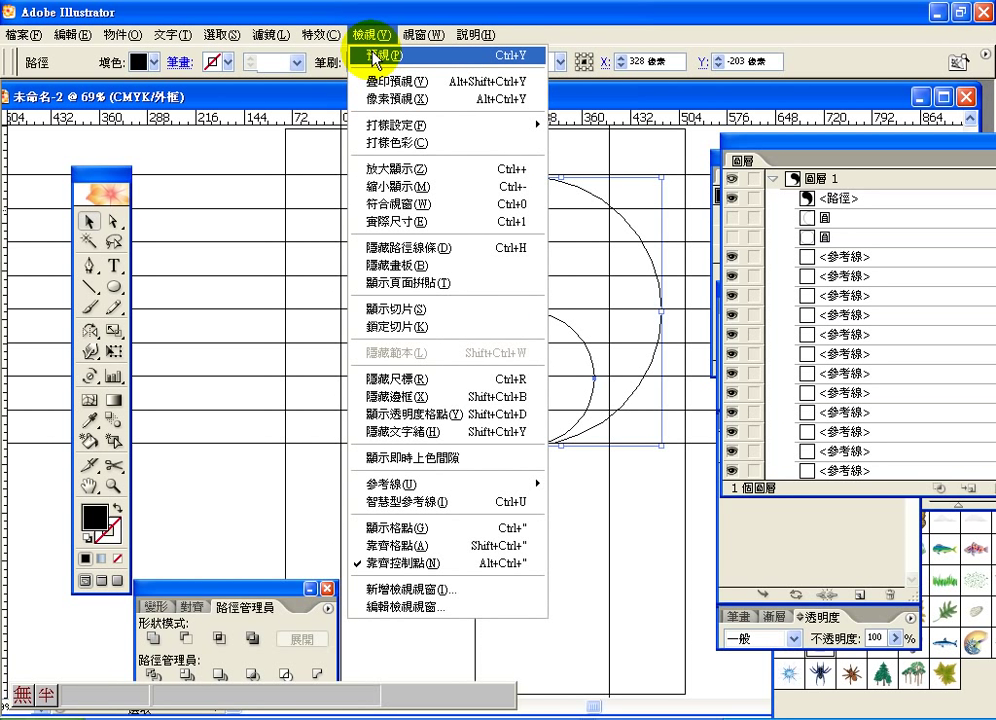
pyautogui.click(376, 57)
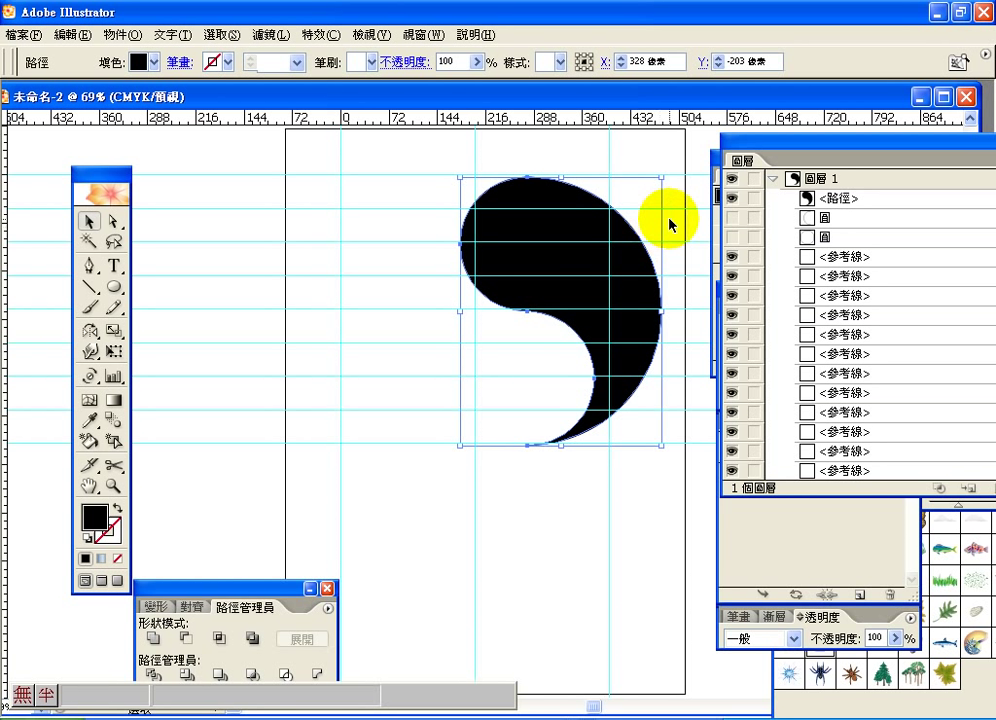
# Show the hidden large circle and move the black half over it to about X 262, Y -202 px.
pyautogui.click(731, 237)
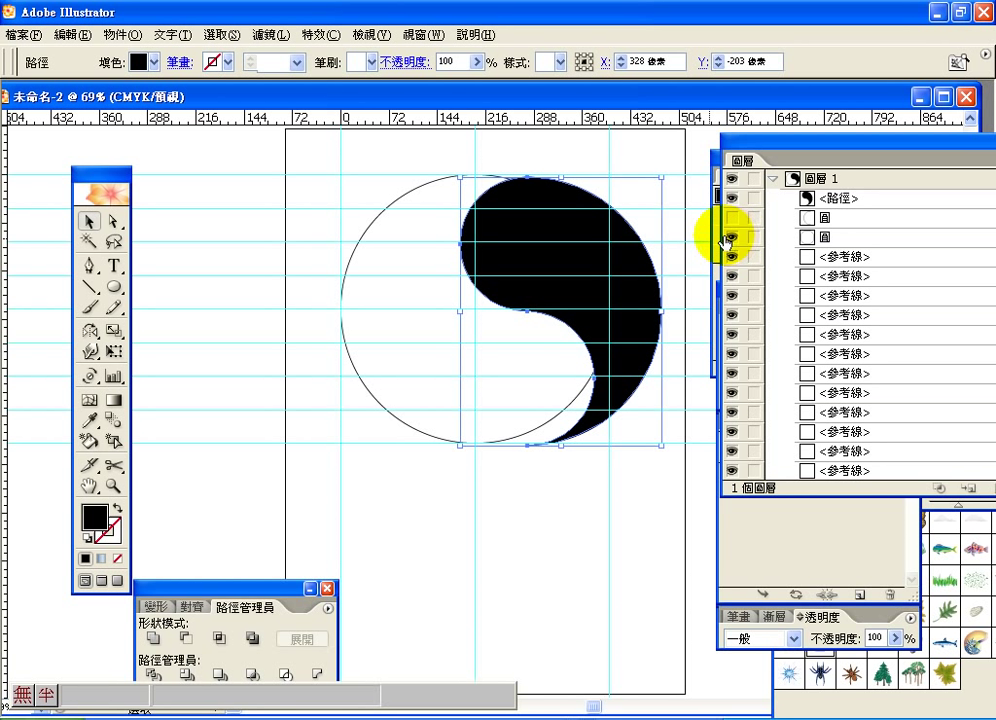
pyautogui.moveTo(550, 227); pyautogui.dragTo(508, 227)
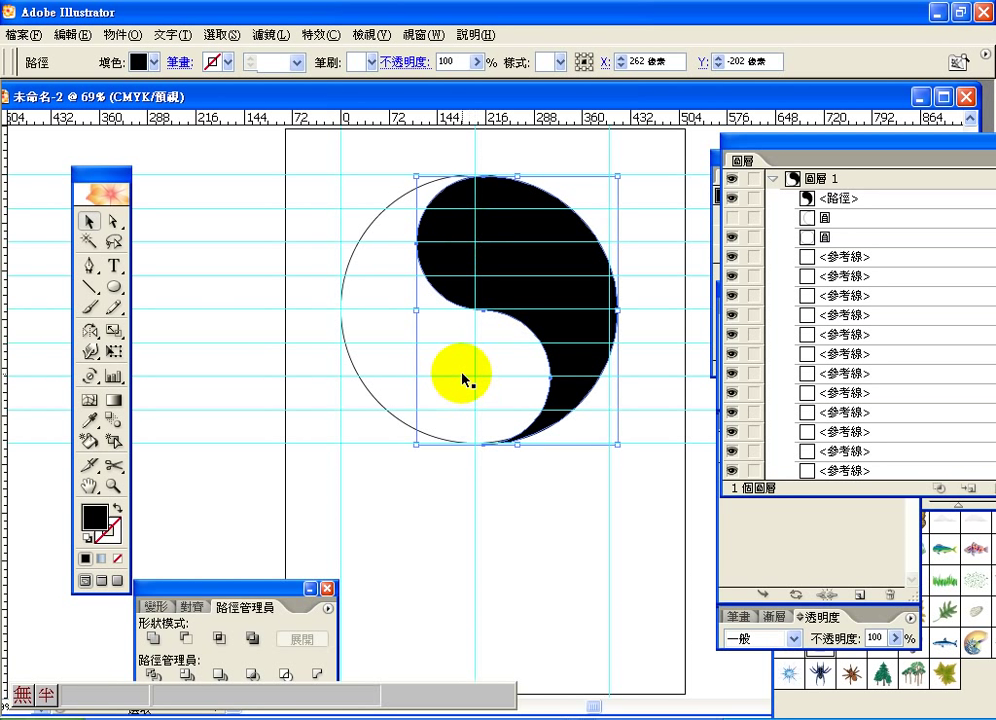
# Draw a small black circle from its centre on the guide intersection in the white lower half, at X 200, Y -300 px.
pyautogui.click(115, 287)
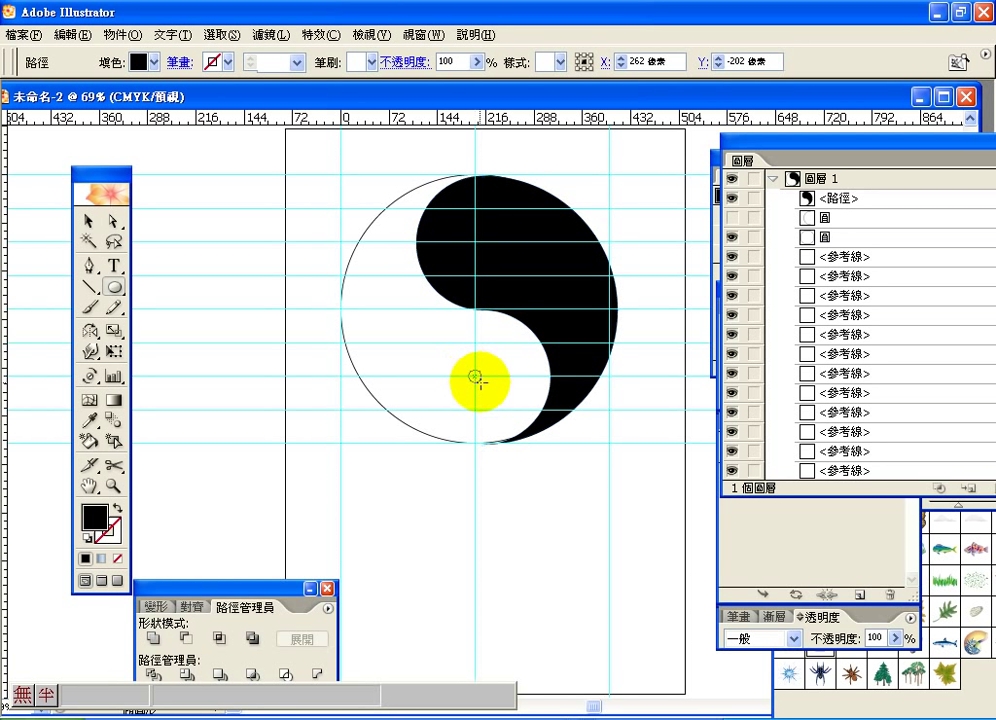
pyautogui.moveTo(474, 376); pyautogui.dragTo(487, 389)
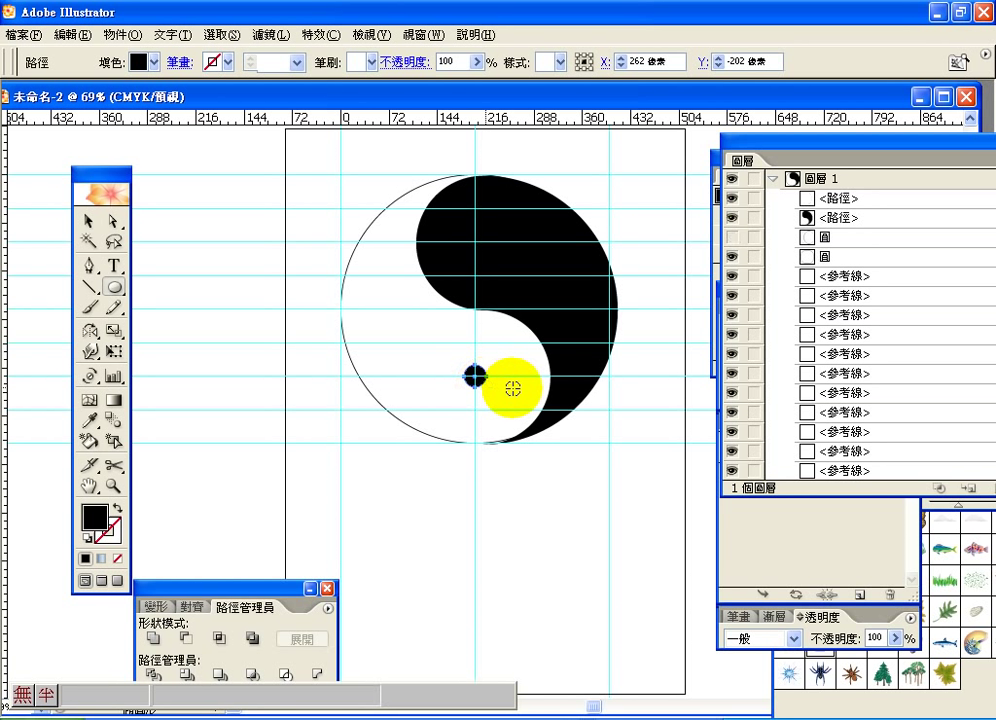
pyautogui.click(88, 225)
pyautogui.click(475, 378)
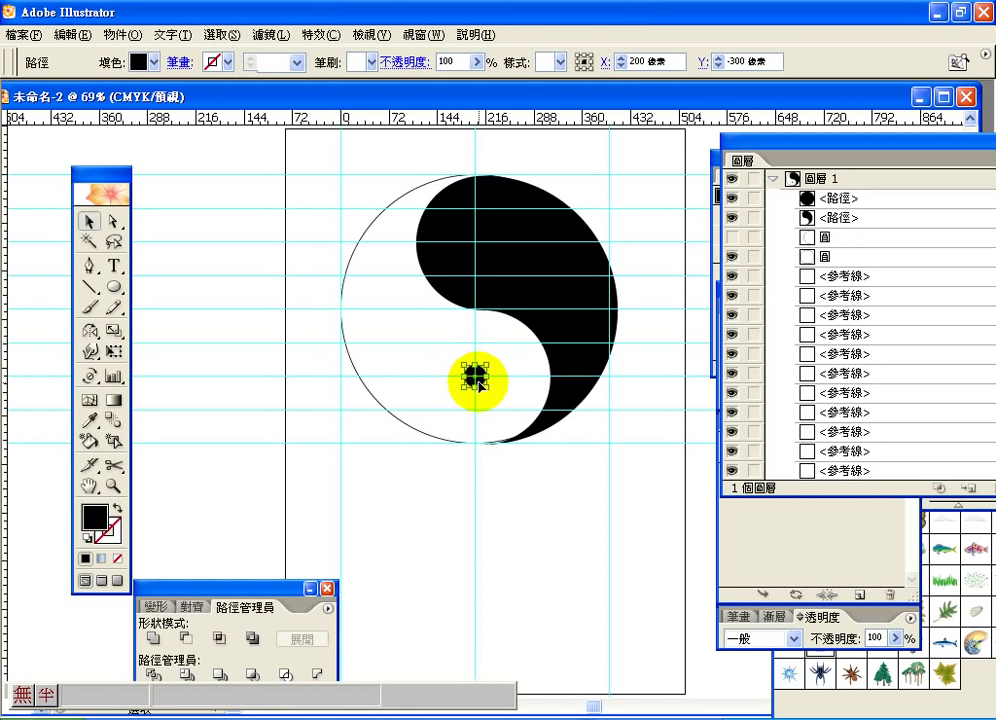
# Move the small circle up into the black upper lobe, to about X 192, Y -94 px, and fill it white.
pyautogui.click(480, 327)
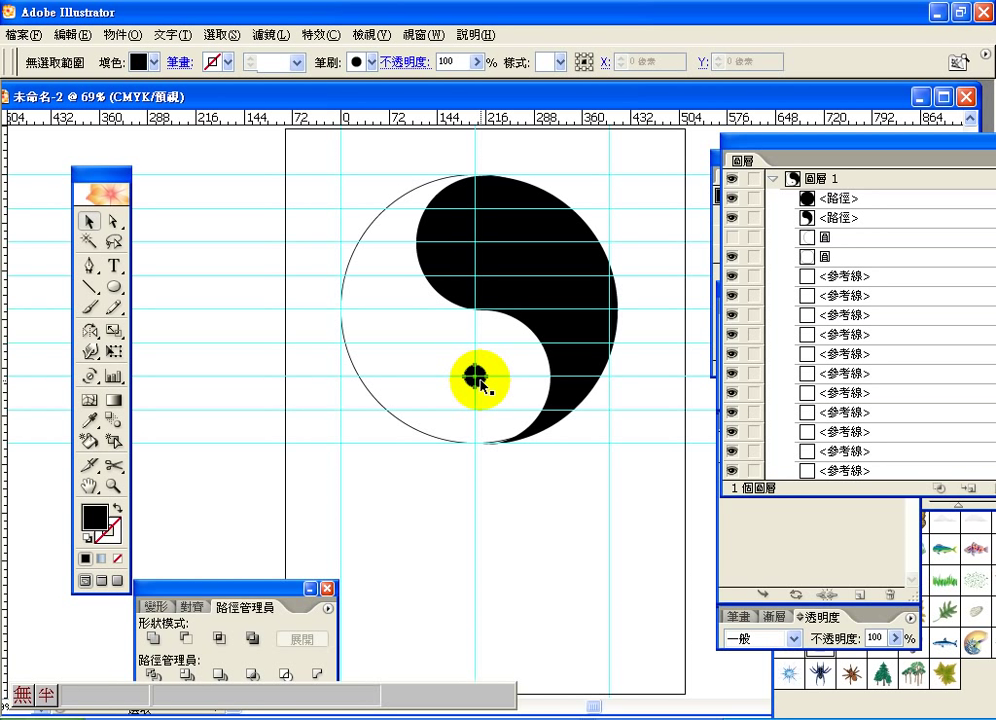
pyautogui.click(478, 380)
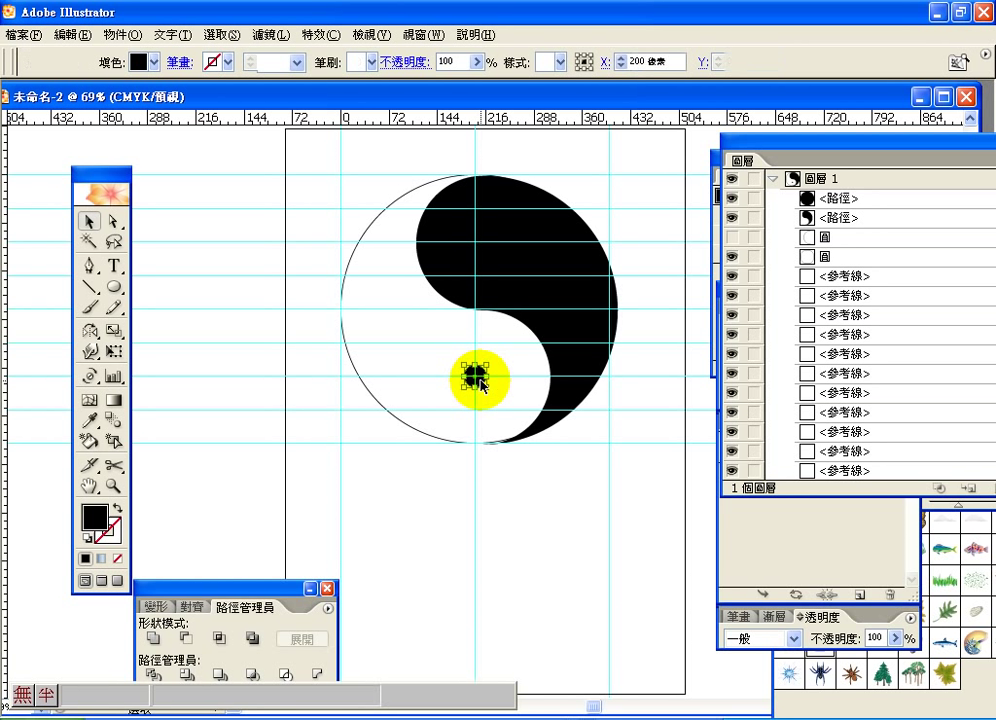
pyautogui.moveTo(480, 383); pyautogui.dragTo(478, 250)
pyautogui.click(155, 64)
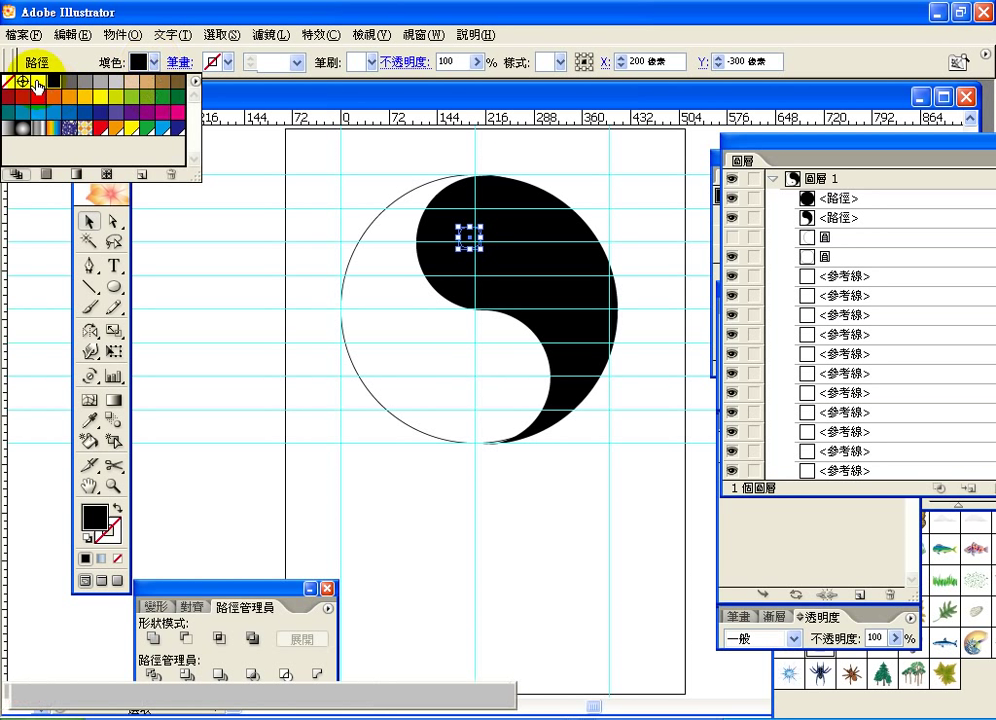
pyautogui.click(37, 80)
pyautogui.click(350, 107)
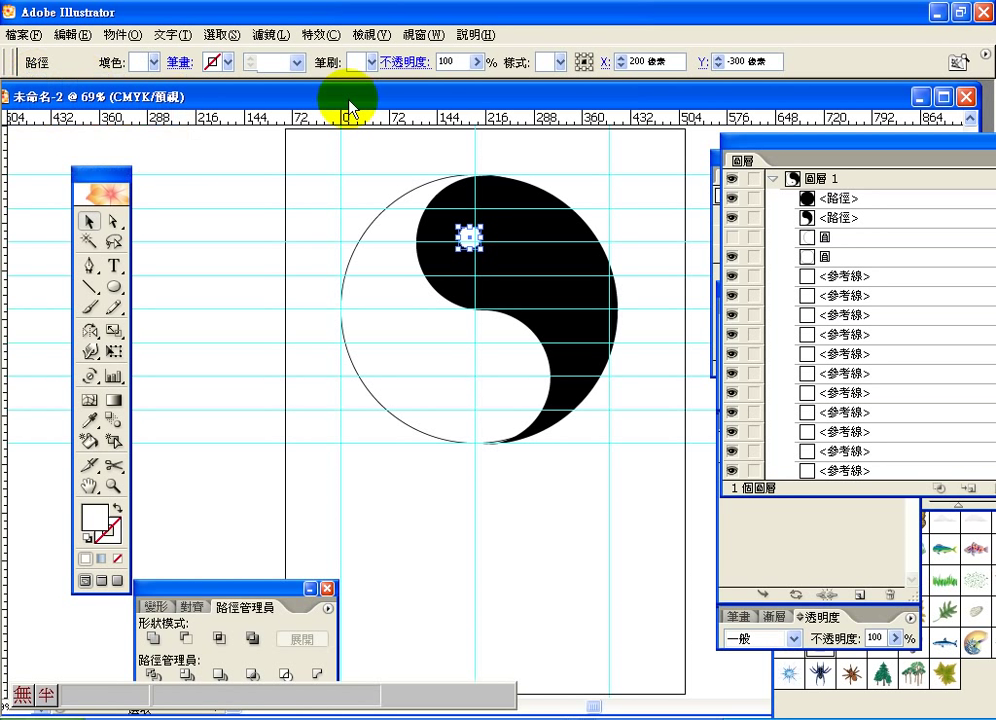
# Reposition the white dot onto the guide intersection in the black upper lobe, at about X 199, Y -104 px.
pyautogui.click(478, 385)
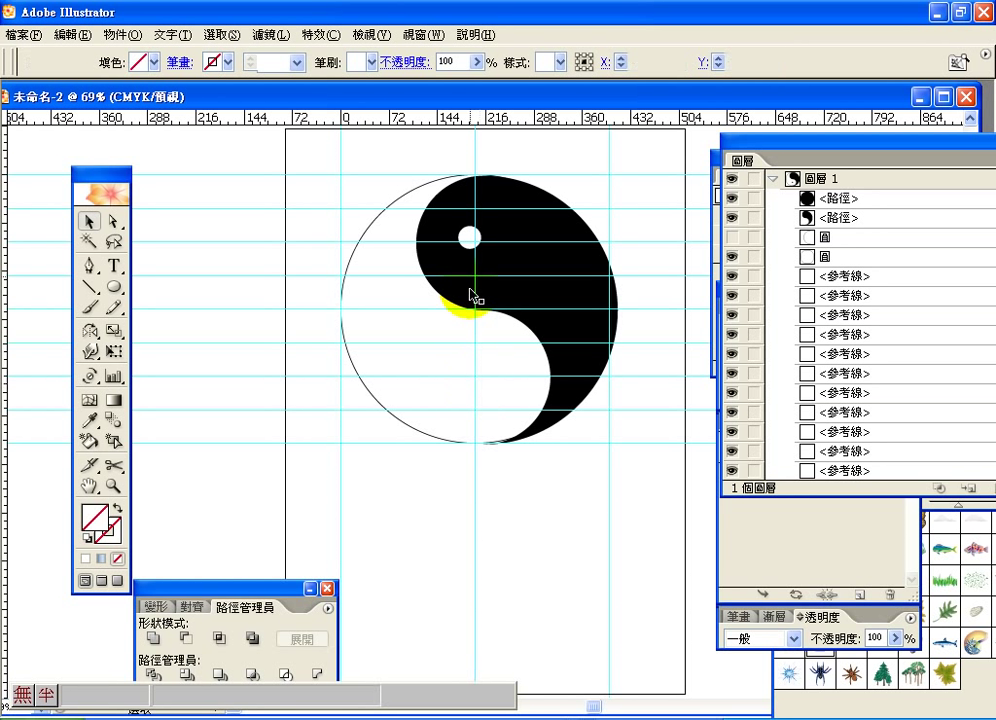
pyautogui.click(469, 237)
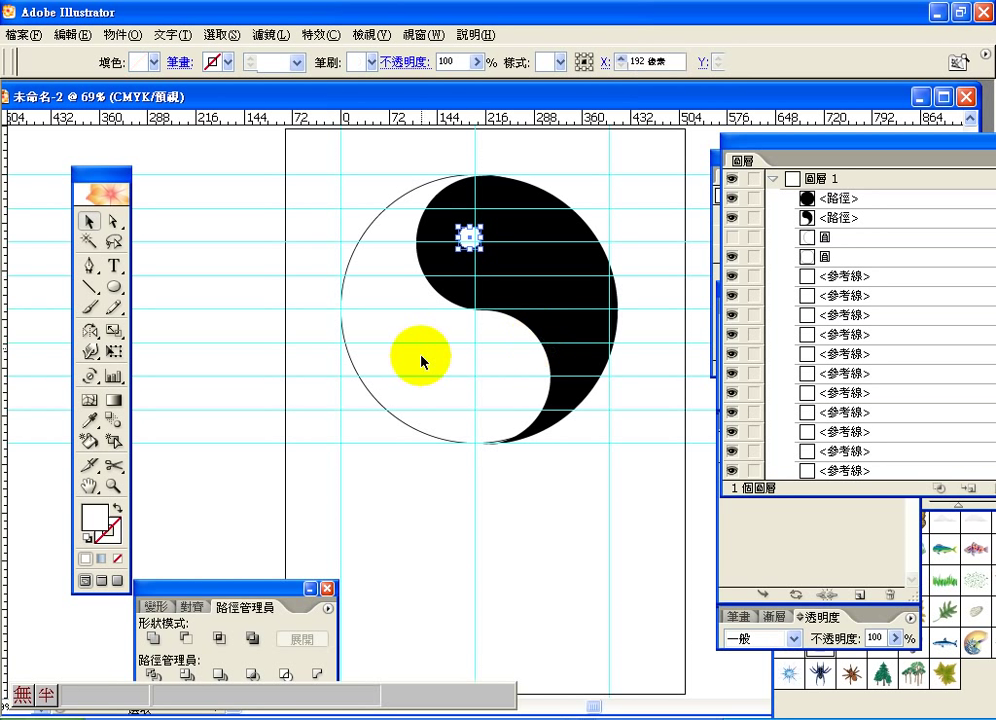
pyautogui.moveTo(509, 313); pyautogui.dragTo(497, 248)
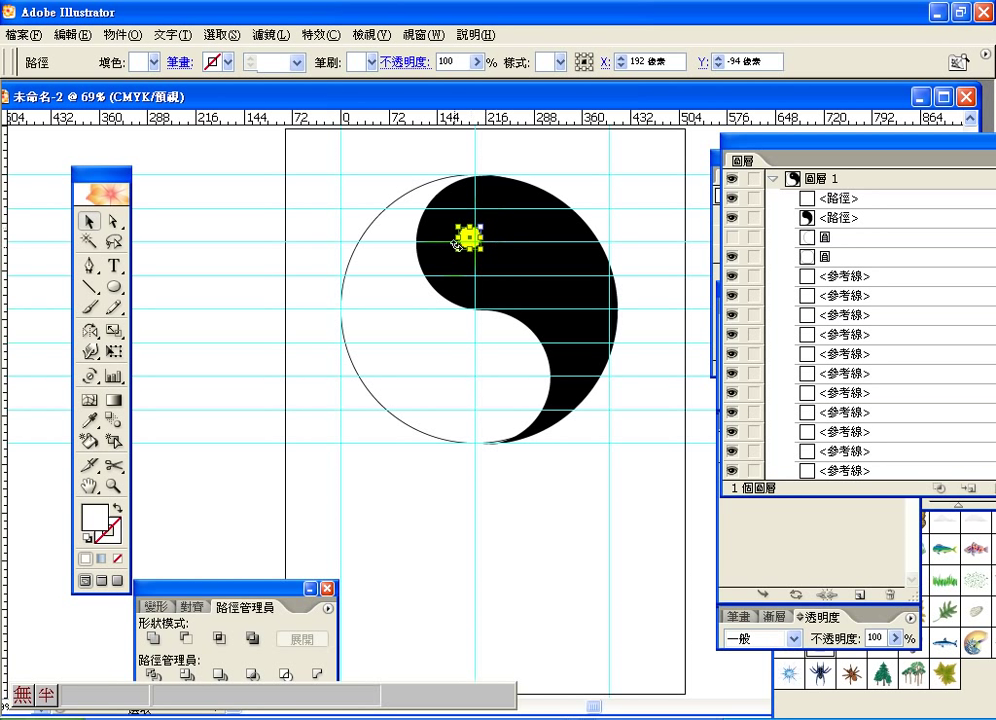
pyautogui.hotkey('ctrl', 'z')
pyautogui.hotkey('ctrl', 'shift', 'z')
pyautogui.moveTo(467, 244); pyautogui.dragTo(474, 249)
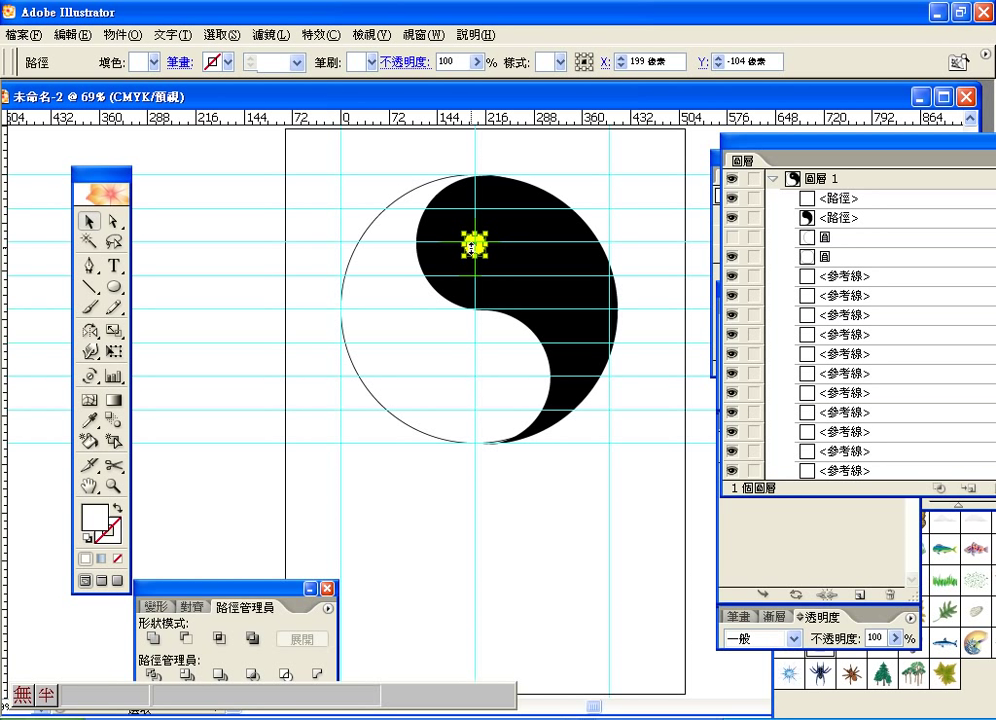
pyautogui.moveTo(472, 244); pyautogui.dragTo(441, 234)
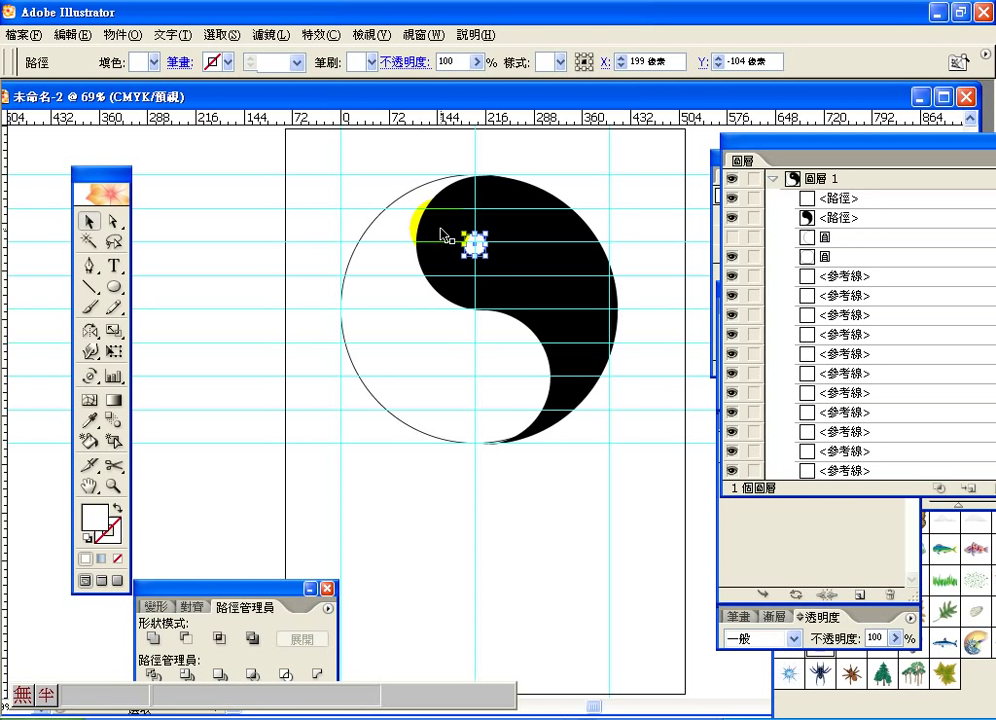